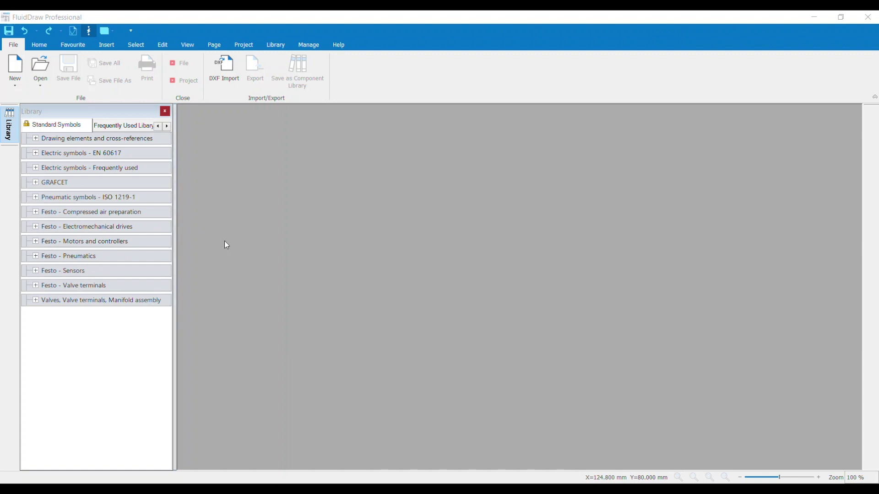
# Step: Create a new blank project and set the description to Test
pyautogui.click(20, 85)
pyautogui.click(19, 83)
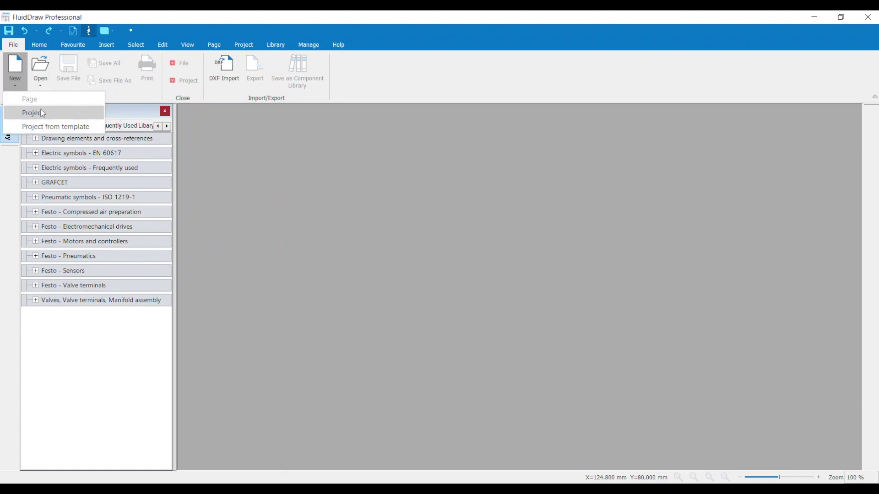
pyautogui.click(41, 112)
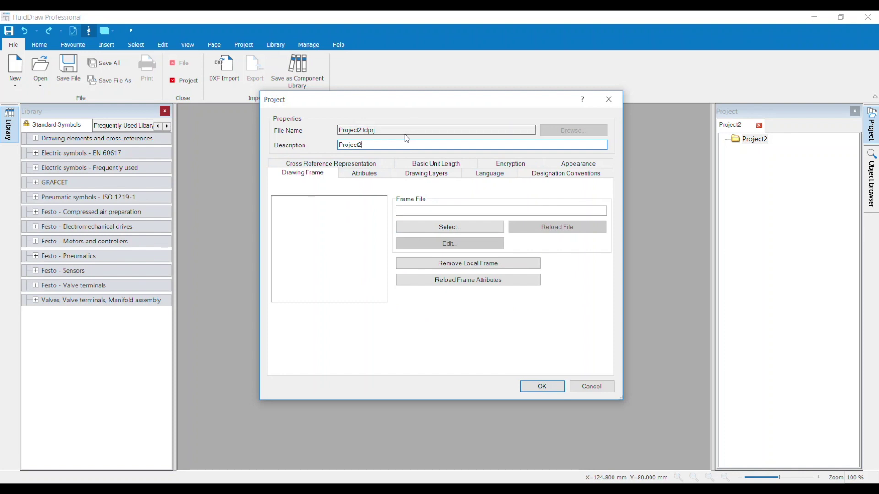
pyautogui.moveTo(408, 148); pyautogui.dragTo(310, 153)
pyautogui.write('Test')
pyautogui.press('Return')
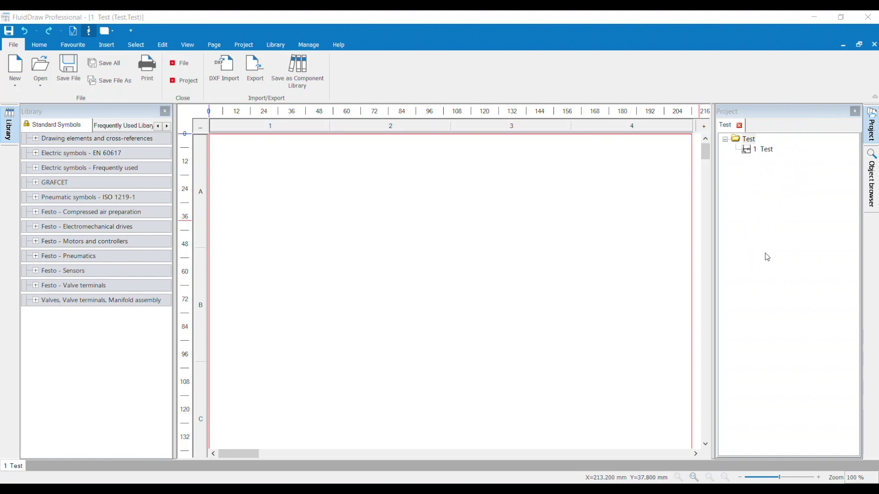
# Step: Create a project from the standard template FluidDraw P6 Example, accepting its default project properties
pyautogui.click(21, 85)
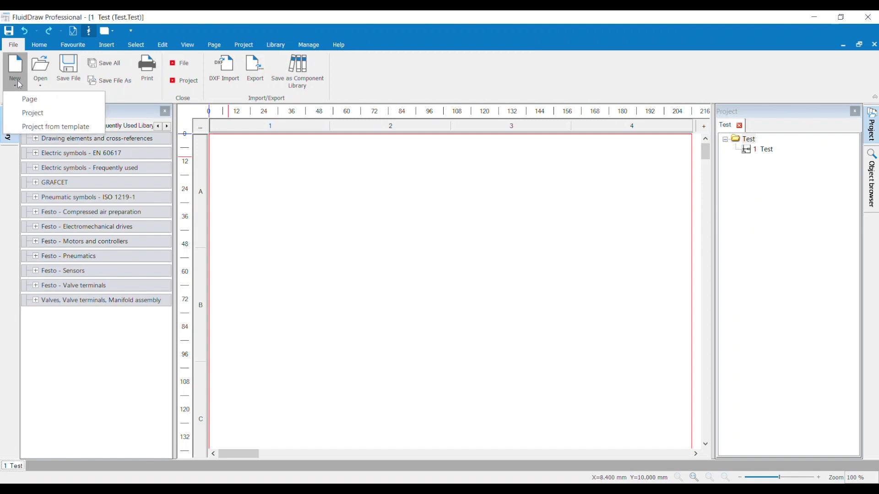
pyautogui.click(38, 128)
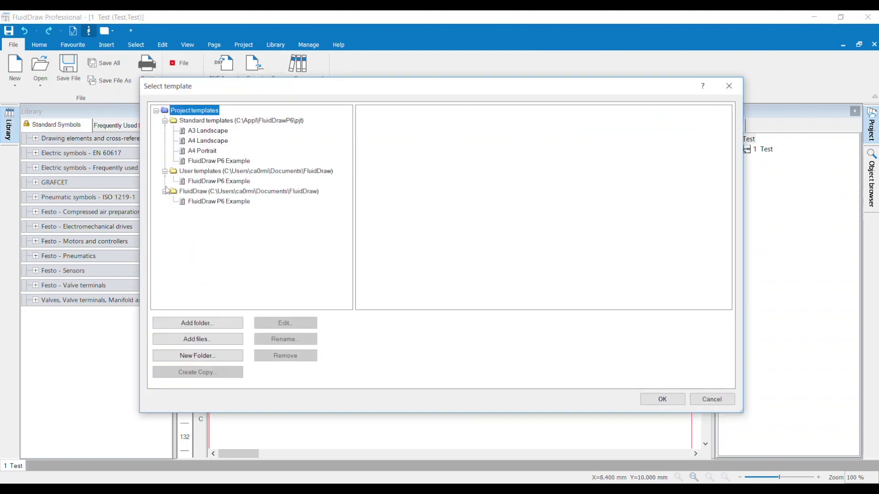
pyautogui.click(215, 161)
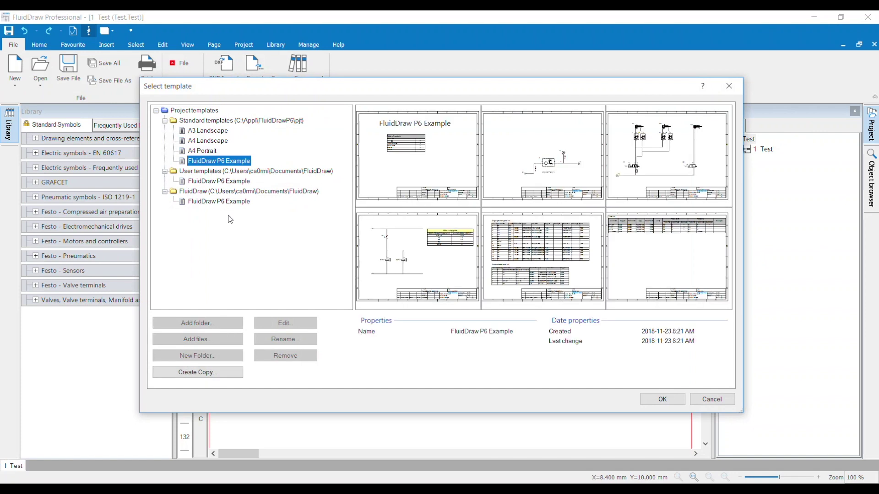
pyautogui.click(661, 398)
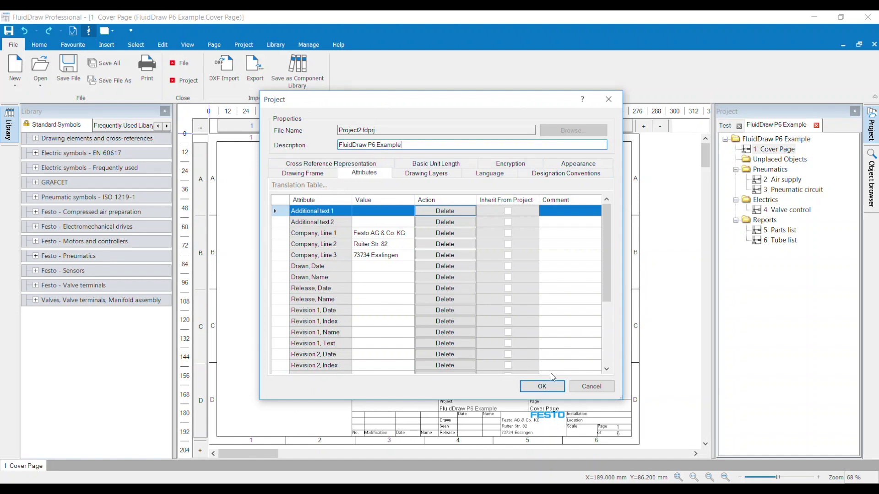
pyautogui.click(543, 388)
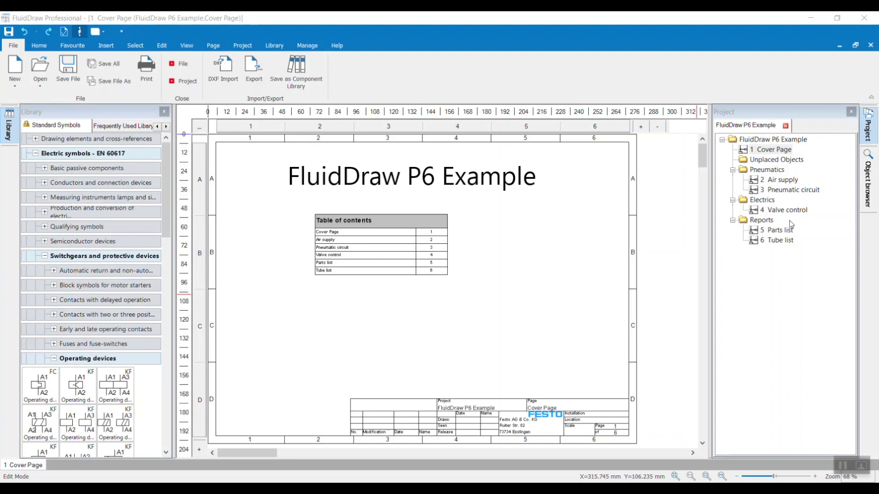
# Step: Add a new page with the description Test to the Pneumatics folder of the project
pyautogui.rightClick(774, 173)
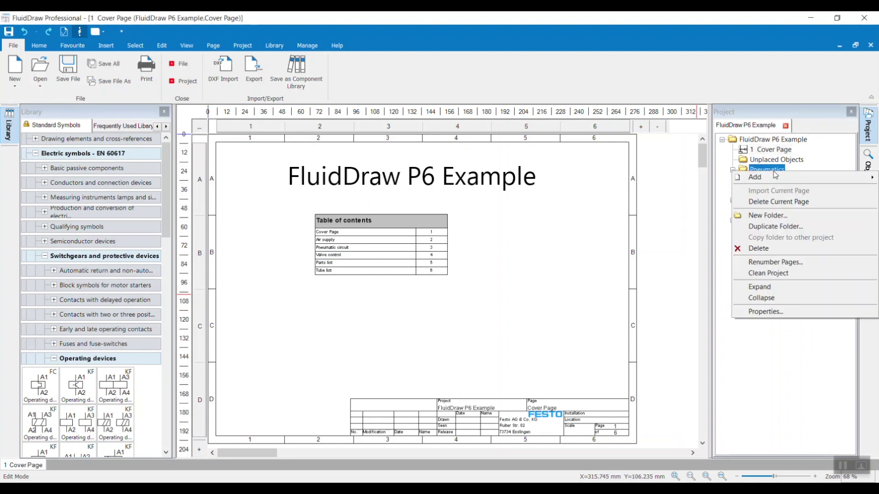
pyautogui.moveTo(775, 177)
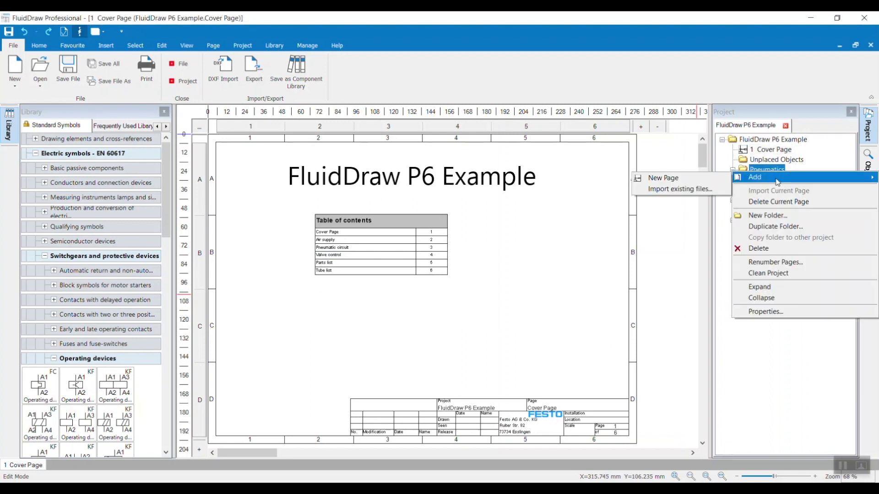
pyautogui.click(717, 180)
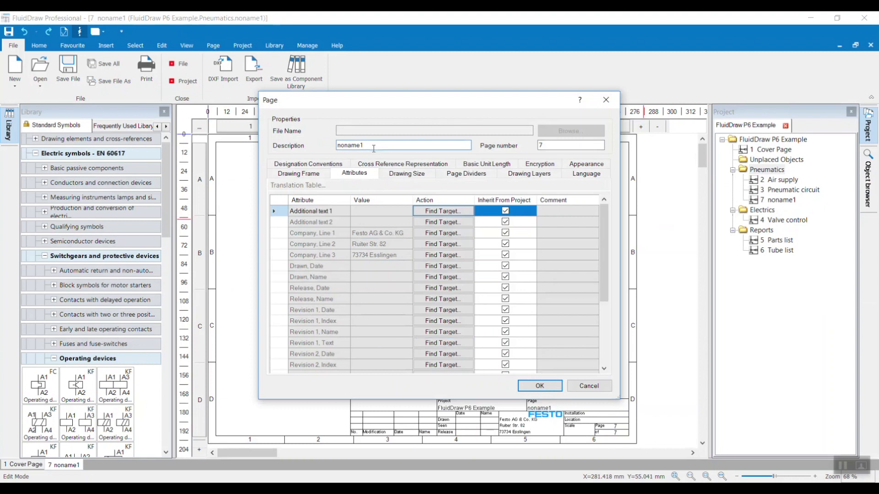
pyautogui.moveTo(374, 149); pyautogui.dragTo(326, 139)
pyautogui.write('Te')
pyautogui.press('Return')
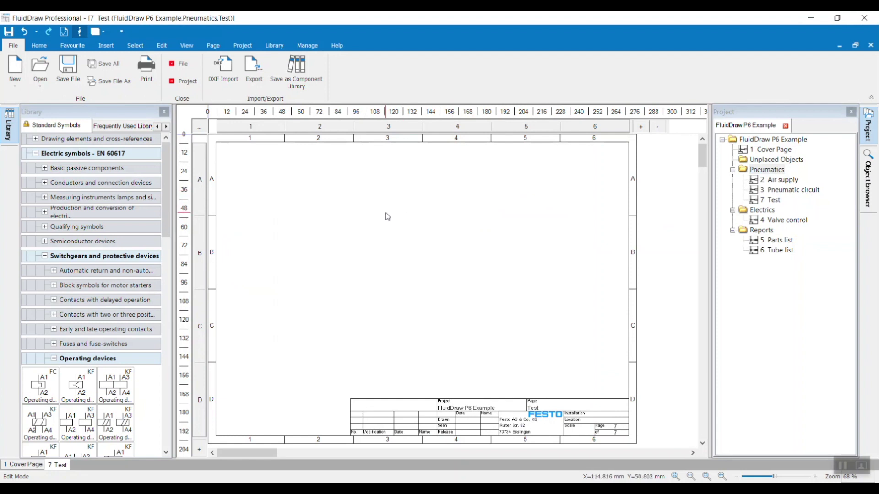
# Step: Place a one-way flow control valve from the ISO 1219-1 Limit, Cushioning, Stabilise symbols on the Test page, around column 2, row B
pyautogui.click(36, 155)
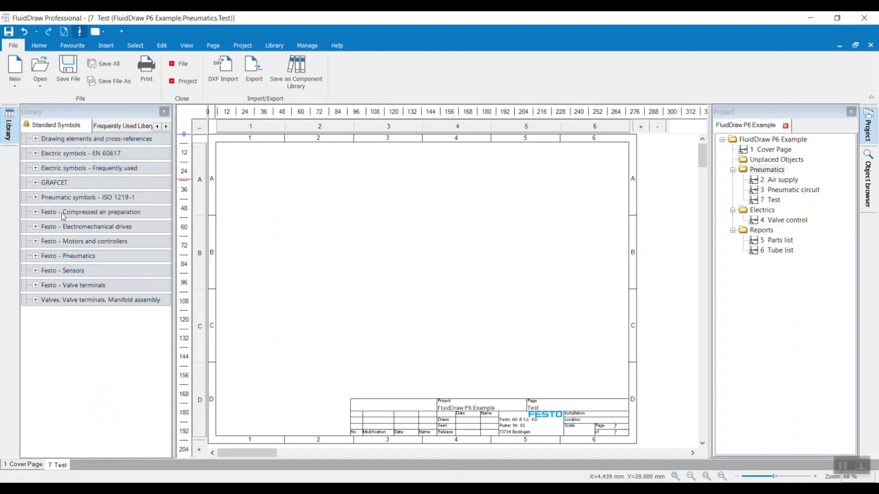
pyautogui.click(36, 198)
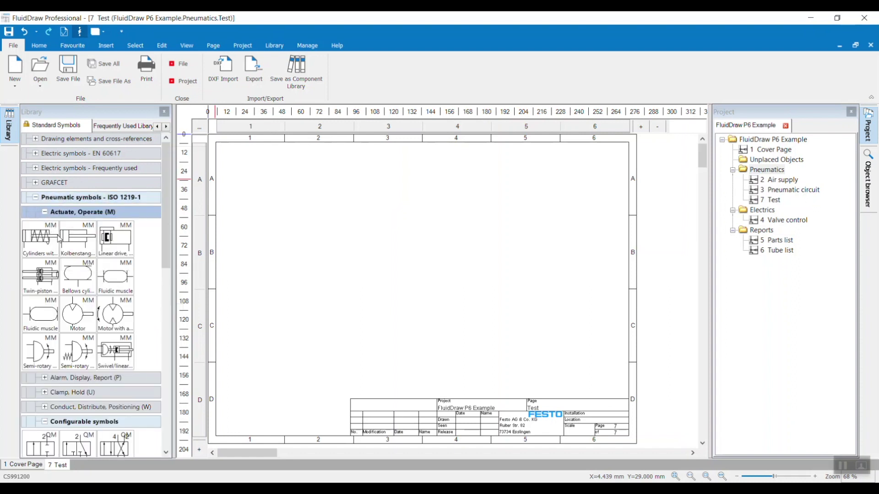
pyautogui.scroll(-10, 59, 238)
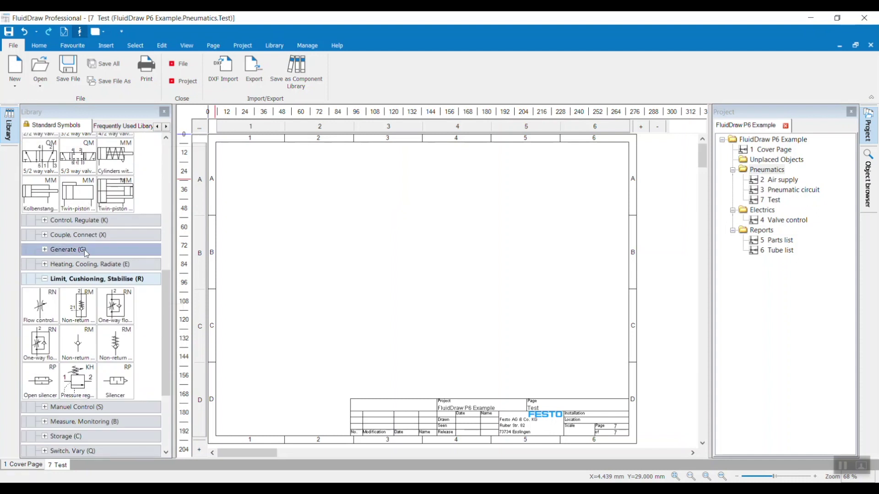
pyautogui.scroll(2, 84, 251)
pyautogui.scroll(-2, 87, 254)
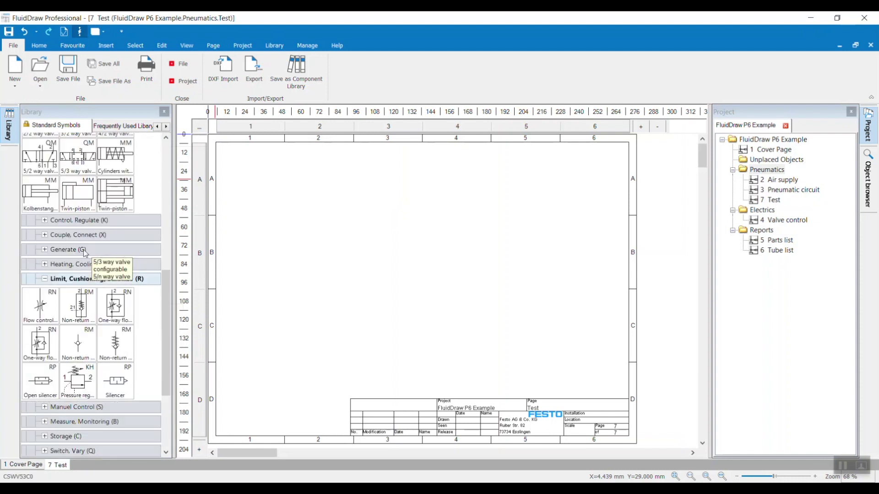
pyautogui.moveTo(121, 311); pyautogui.dragTo(341, 271)
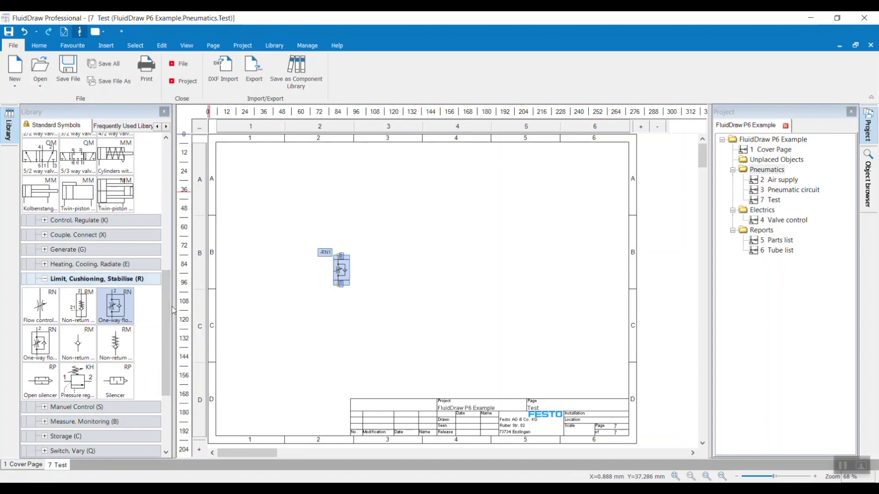
# Step: Review the properties of flow control valve RN1 without changing them, and move the valve up to the boundary between rows A and B
pyautogui.rightClick(345, 272)
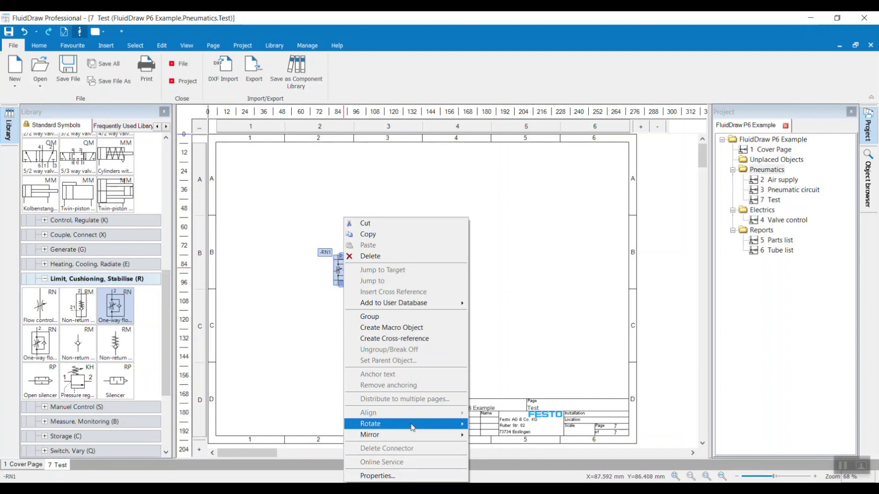
pyautogui.moveTo(414, 428)
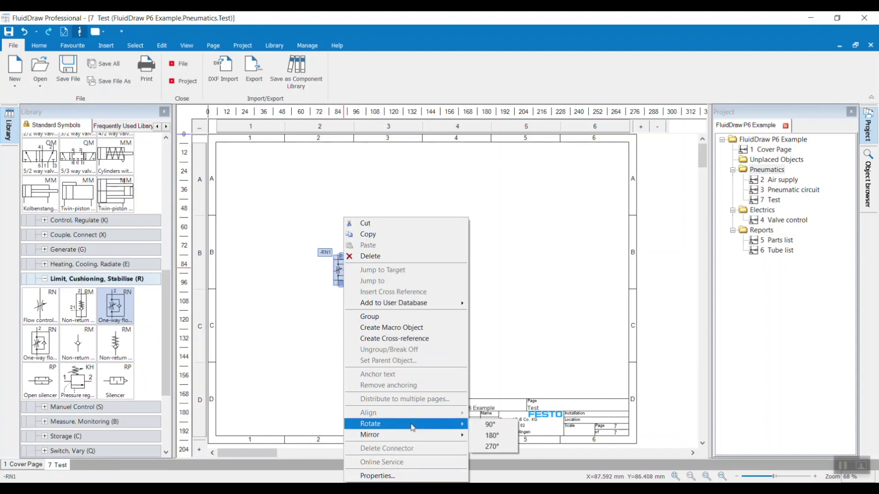
pyautogui.click(407, 477)
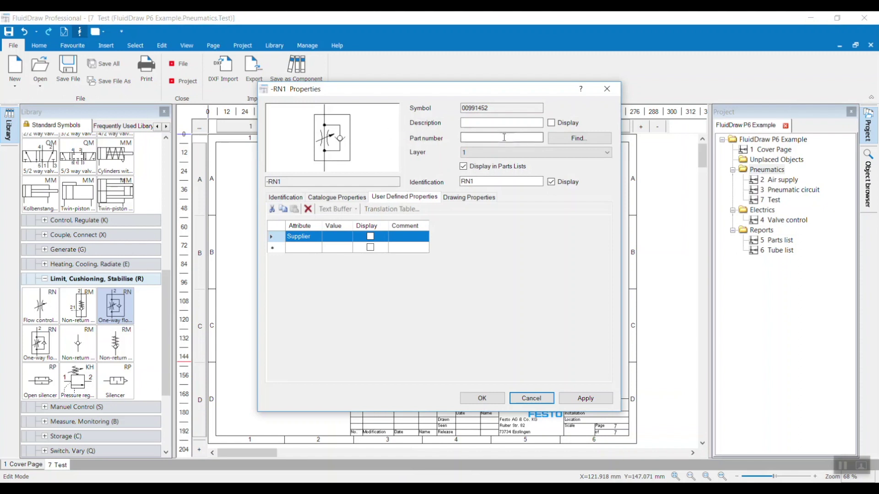
pyautogui.click(842, 466)
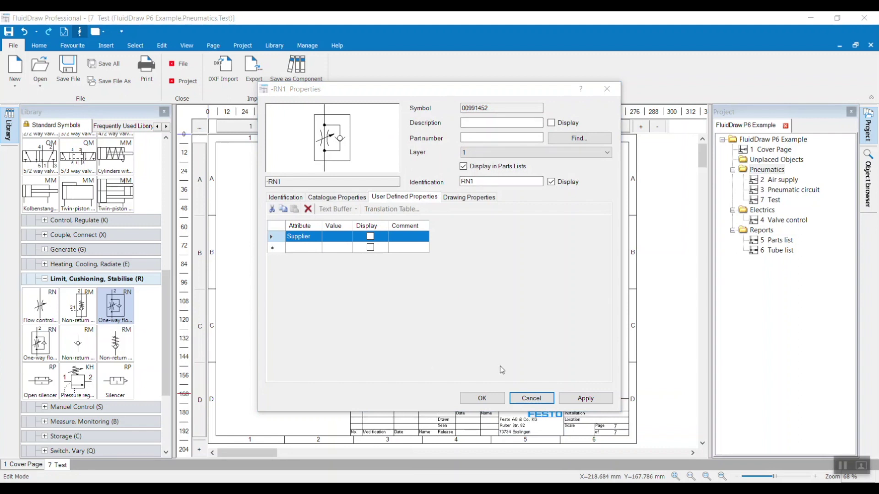
pyautogui.click(531, 399)
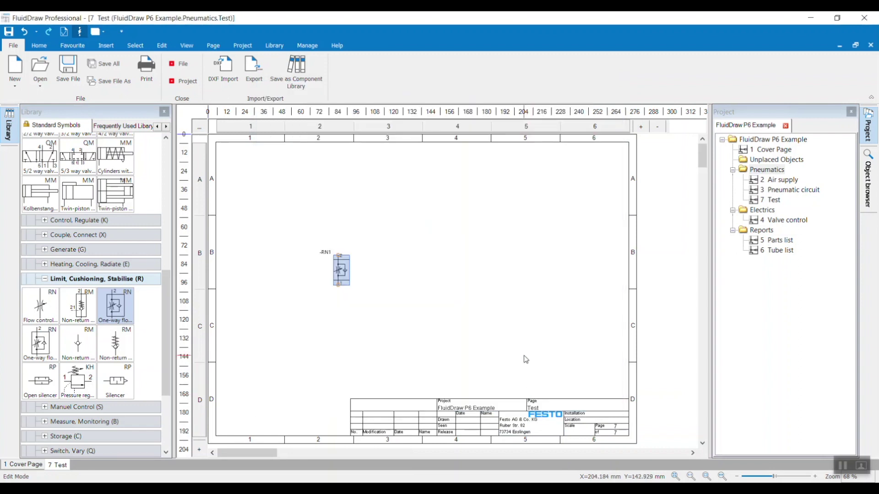
pyautogui.moveTo(336, 268); pyautogui.dragTo(327, 221)
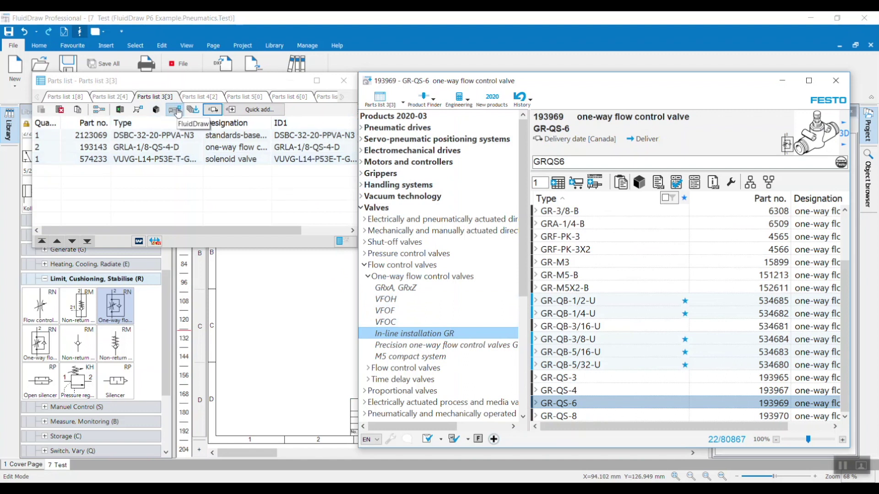
# Step: Transfer Parts list 3 from the Festo catalogue to FluidDraw 5 Professional and place all its products in row C of the Test page
pyautogui.click(178, 113)
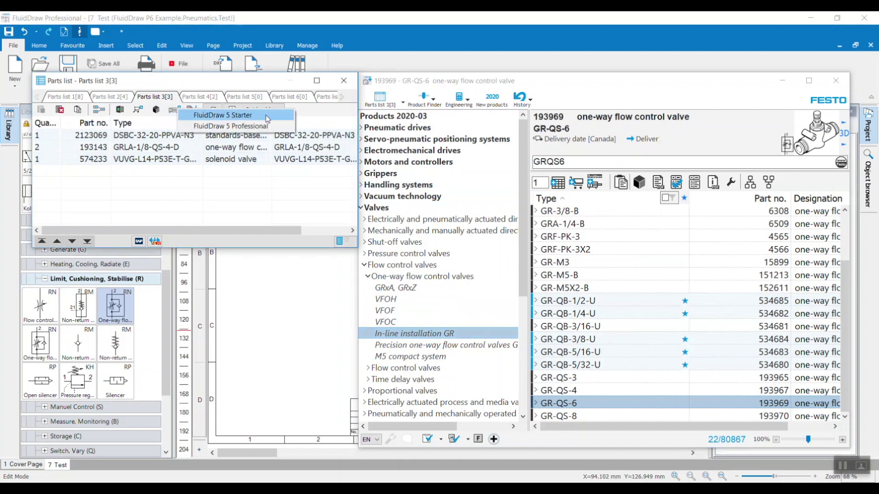
pyautogui.click(208, 127)
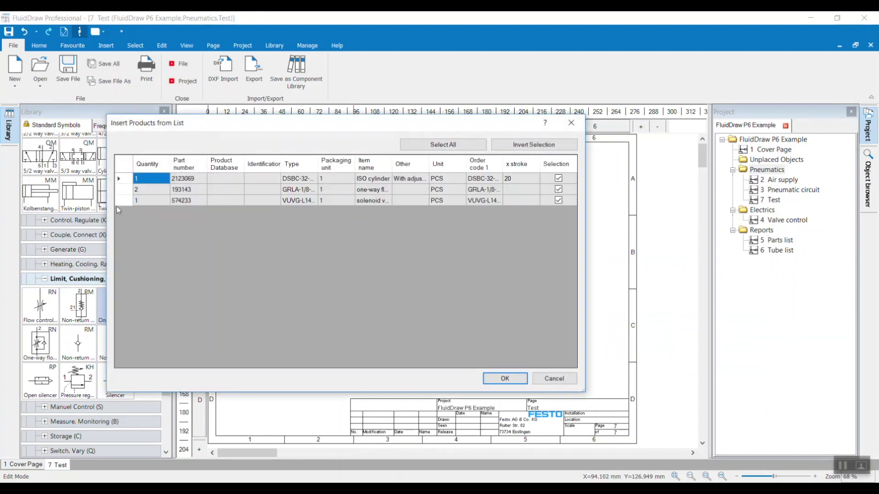
pyautogui.click(504, 379)
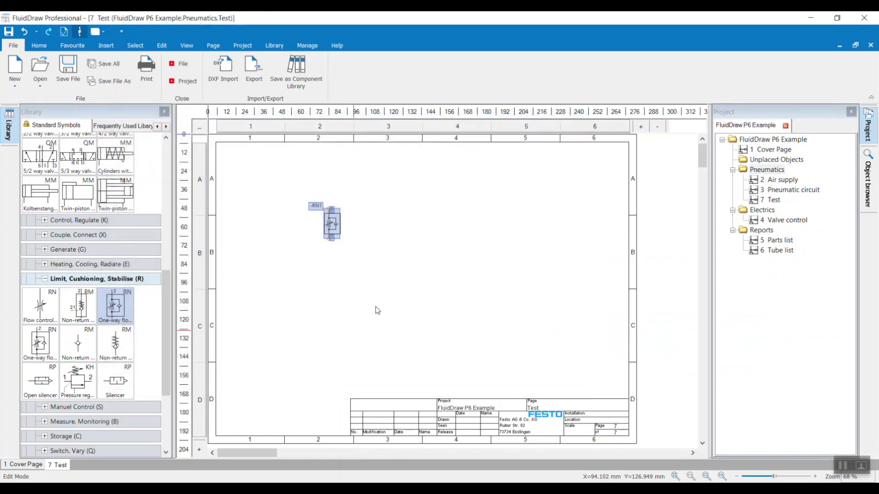
pyautogui.click(320, 296)
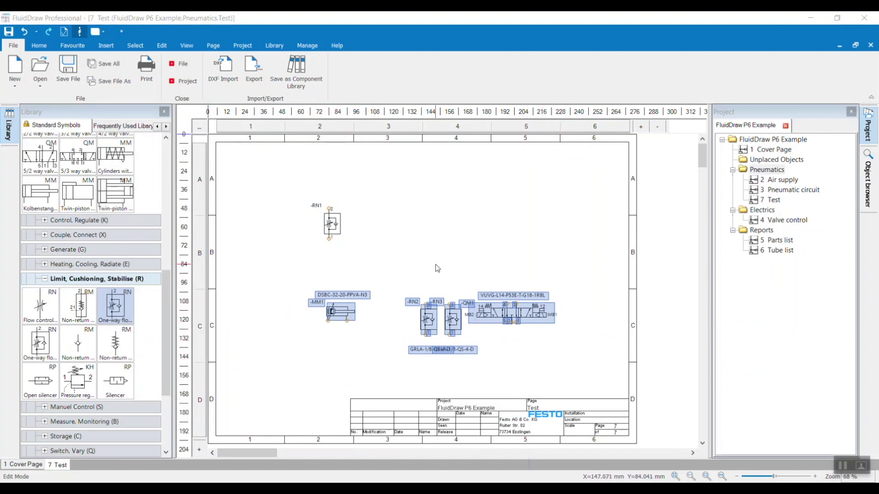
# Step: Move cylinder MM1 directly above solenoid valve QM1 so that its right port lines up with valve port 2 and connects
pyautogui.click(335, 355)
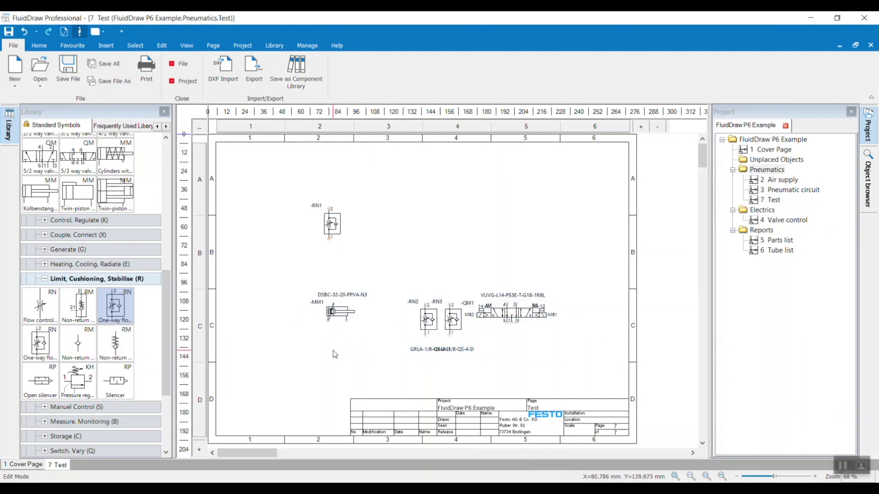
pyautogui.click(338, 313)
pyautogui.moveTo(339, 312); pyautogui.dragTo(508, 224)
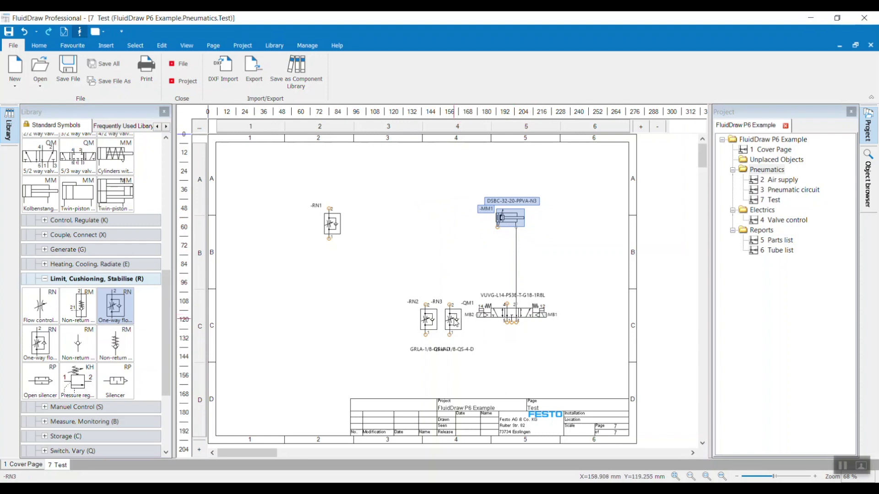
# Step: Insert flow control valve RN3 into the line between the cylinder and solenoid valve, and place RN2 beside it on the left
pyautogui.moveTo(456, 323); pyautogui.dragTo(443, 240)
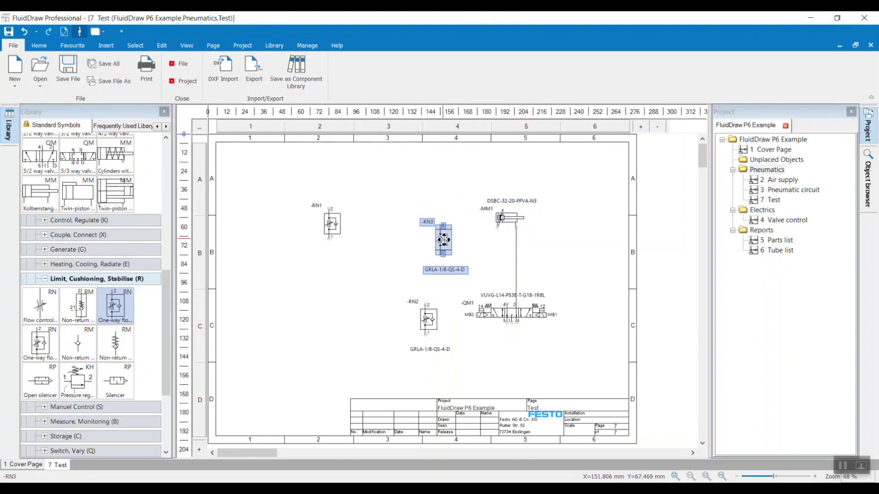
pyautogui.moveTo(443, 240); pyautogui.dragTo(520, 257)
pyautogui.click(347, 271)
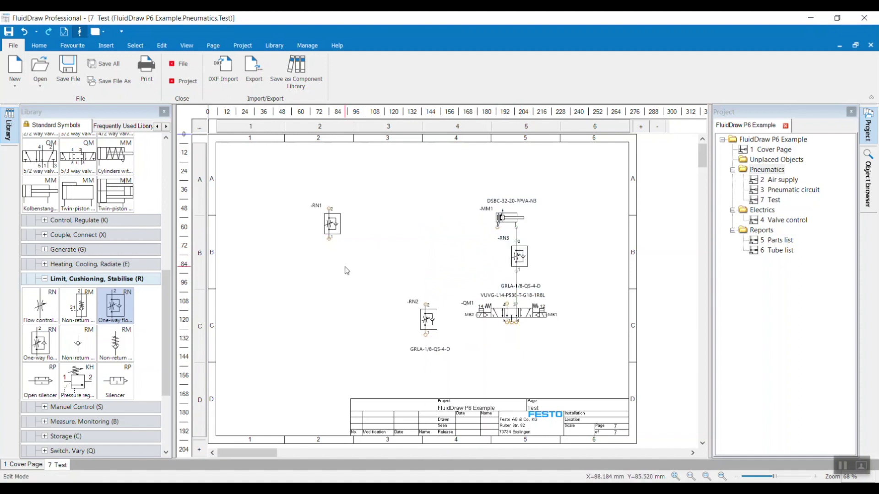
pyautogui.moveTo(430, 326); pyautogui.dragTo(476, 258)
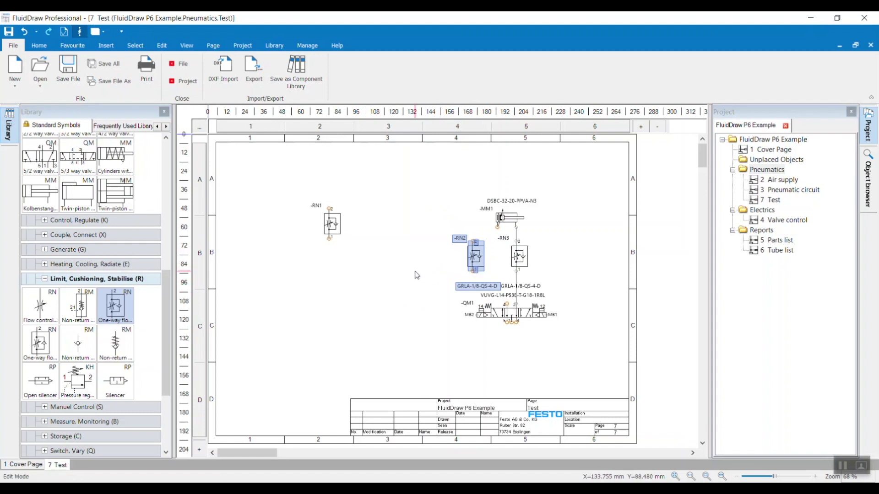
pyautogui.click(416, 276)
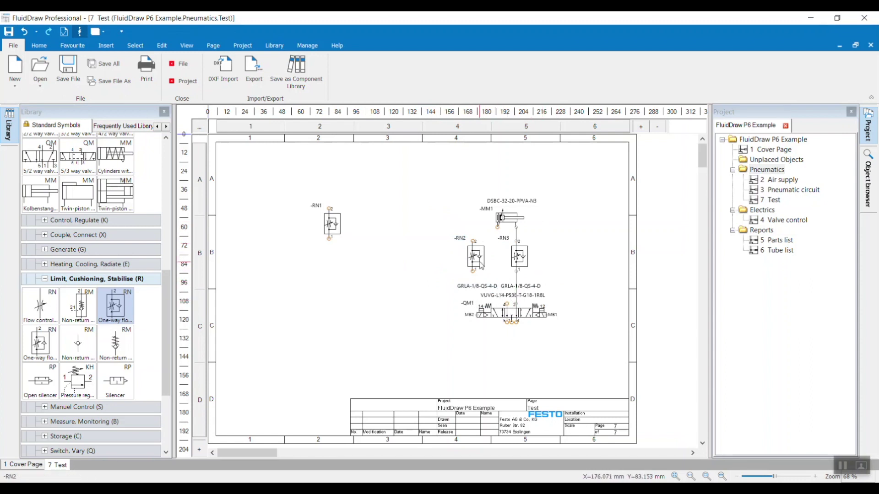
# Step: Move the solenoid valve's type label below the valve and the type label of RN3 to the right of its connection line
pyautogui.click(532, 298)
pyautogui.moveTo(532, 297); pyautogui.dragTo(586, 339)
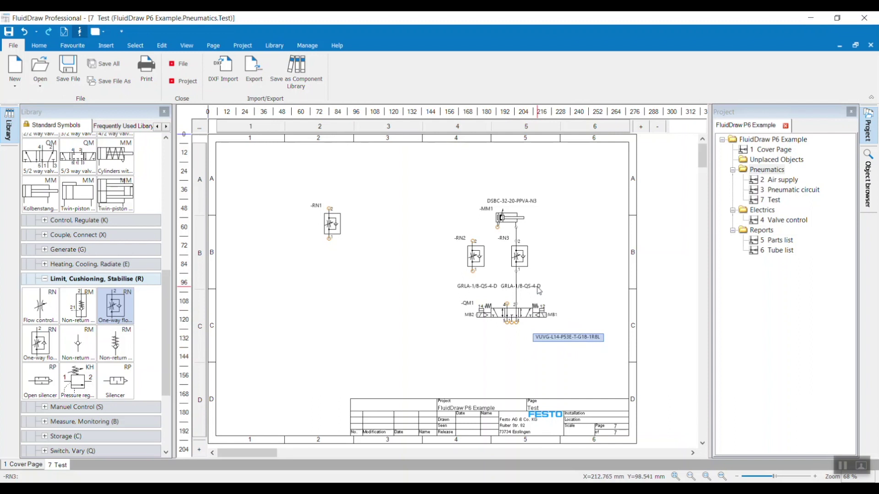
pyautogui.moveTo(536, 287); pyautogui.dragTo(569, 277)
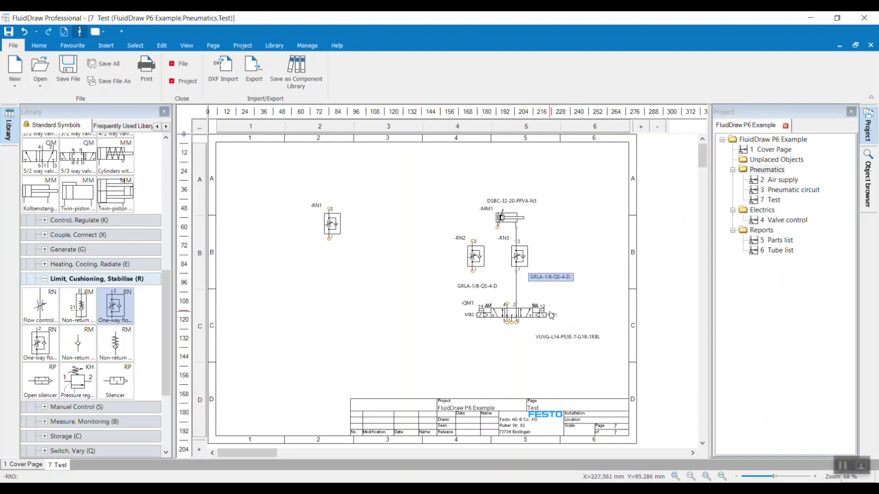
# Step: Connect the left port of cylinder MM1 to port 2 of RN2, and port 1 of RN2 to port 4 of solenoid valve QM1
pyautogui.click(521, 255)
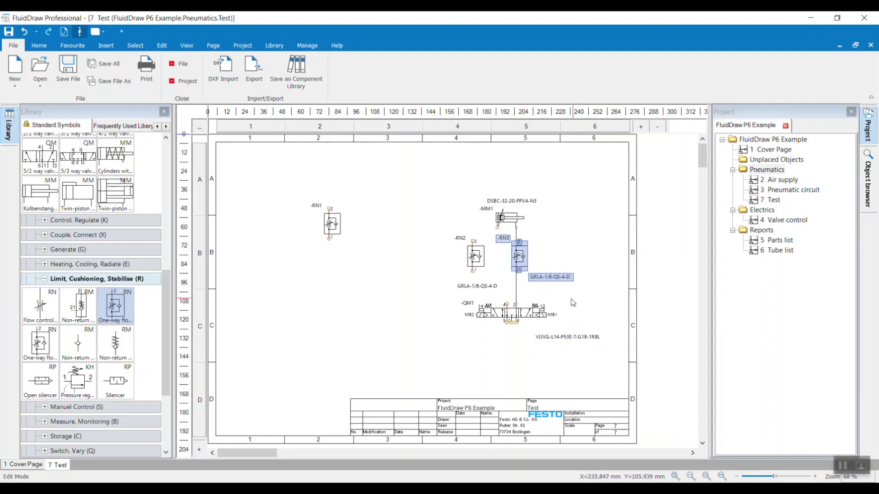
pyautogui.moveTo(505, 316)
pyautogui.mouseDown()
pyautogui.moveTo(436, 316)
pyautogui.moveTo(414, 339)
pyautogui.moveTo(475, 307)
pyautogui.moveTo(453, 343)
pyautogui.moveTo(504, 316)
pyautogui.mouseUp()
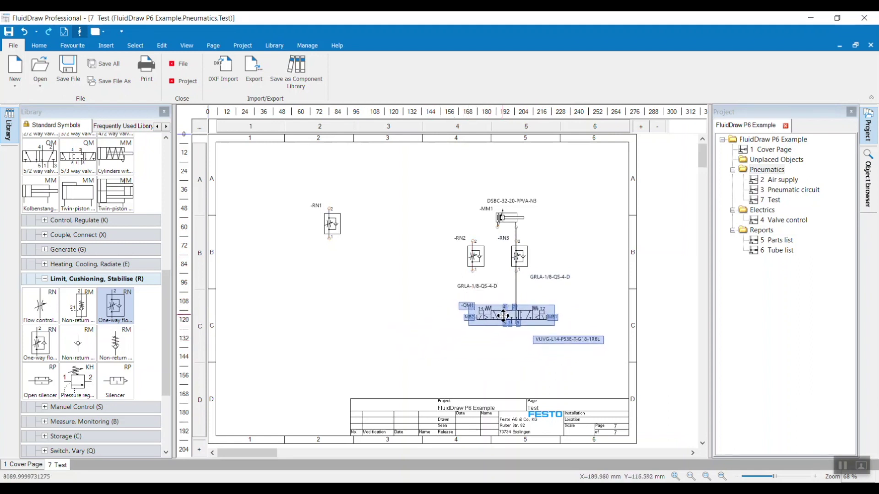
pyautogui.click(842, 466)
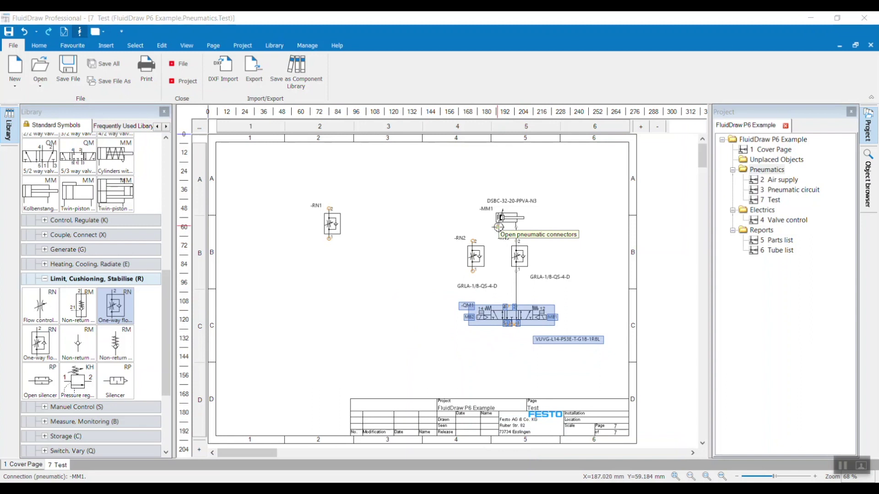
pyautogui.moveTo(499, 227); pyautogui.dragTo(473, 242)
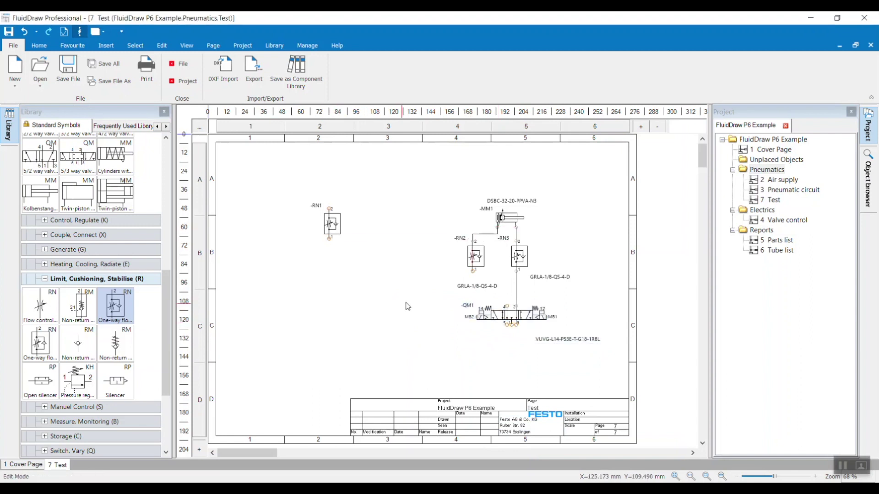
pyautogui.moveTo(474, 271); pyautogui.dragTo(507, 307)
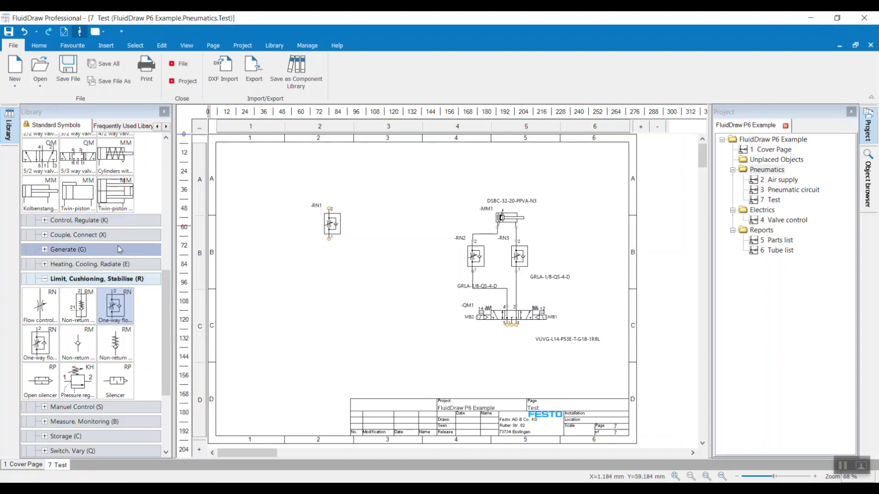
# Step: Place a Silencer symbol below the solenoid valve, rotate it 270°, and line it up with valve port 5 so that it connects
pyautogui.moveTo(125, 388); pyautogui.dragTo(473, 349)
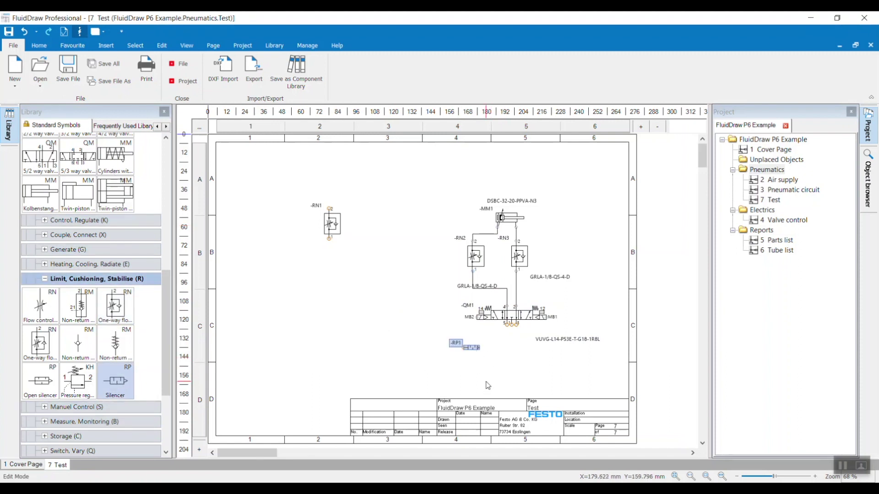
pyautogui.rightClick(475, 350)
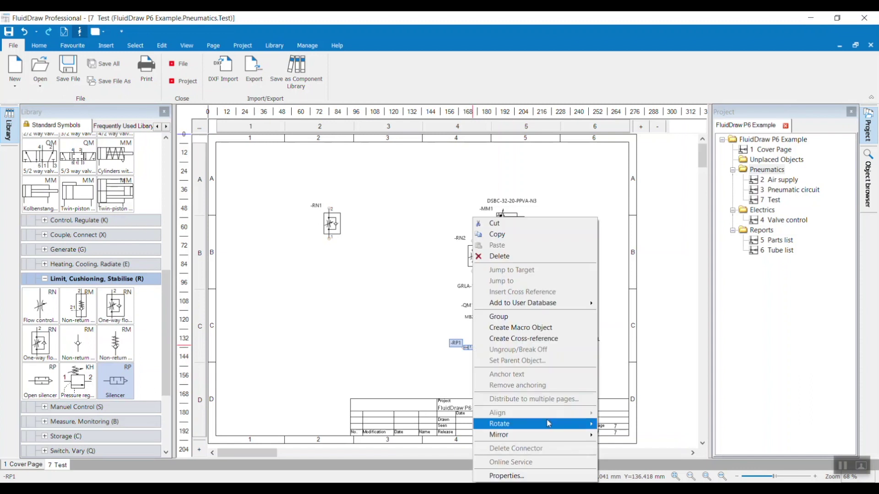
pyautogui.moveTo(549, 424)
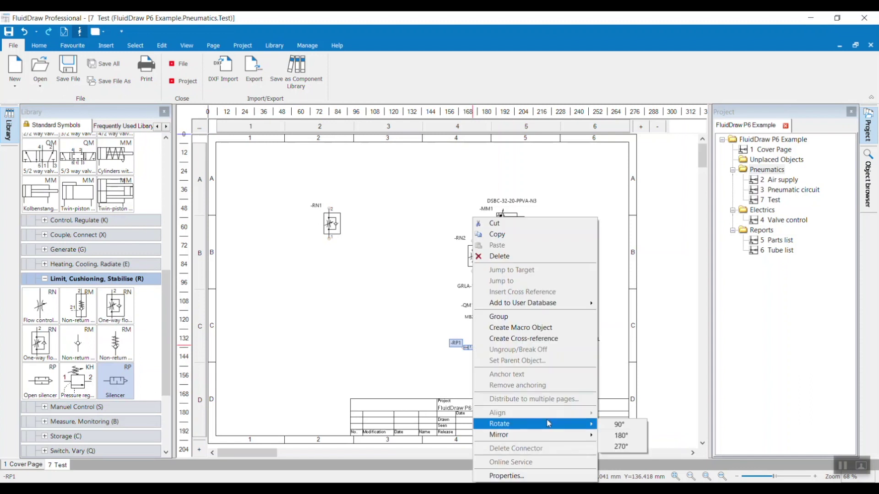
pyautogui.click(618, 447)
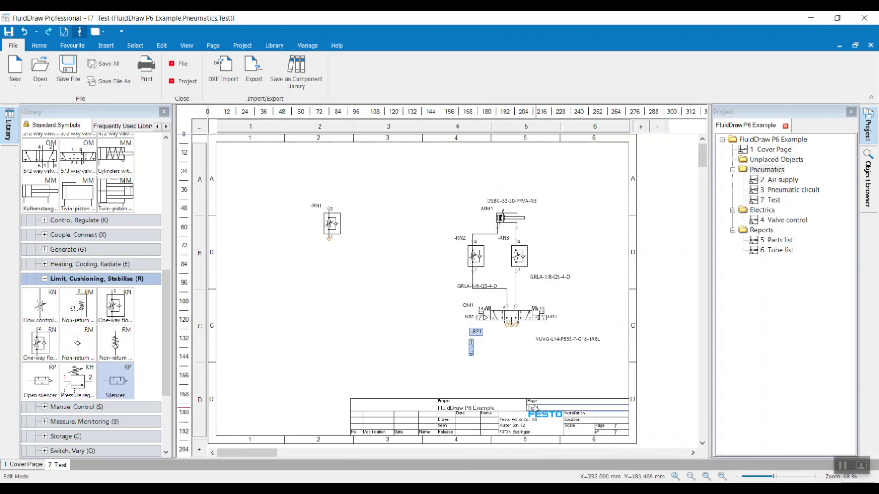
pyautogui.moveTo(472, 350); pyautogui.dragTo(511, 347)
pyautogui.click(489, 348)
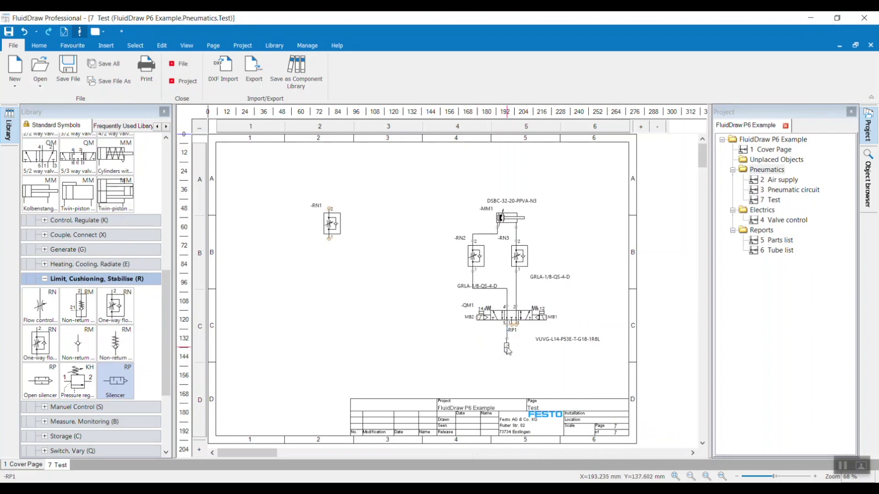
# Step: Move the RP1 label to the left of the silencer and bring the silencer closer to valve port 5
pyautogui.keyDown('ctrl'); pyautogui.scroll(5, 515, 351); pyautogui.keyUp('ctrl')
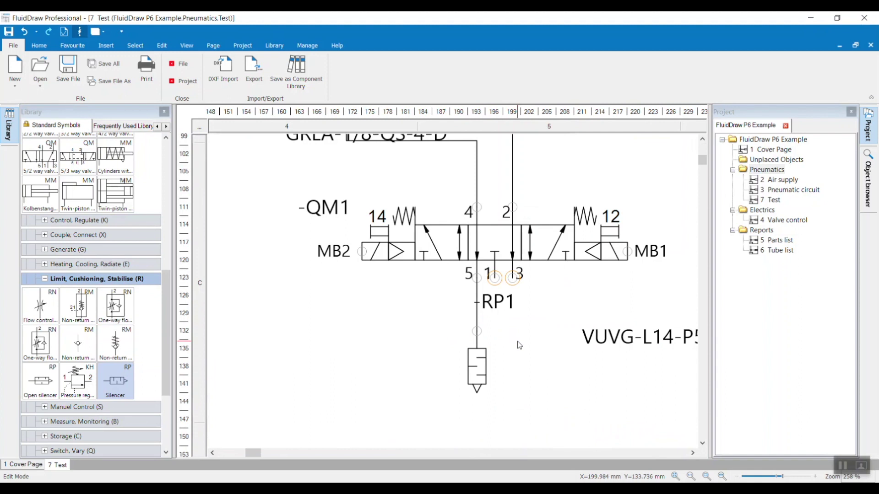
pyautogui.moveTo(506, 303); pyautogui.dragTo(398, 346)
pyautogui.moveTo(476, 373); pyautogui.dragTo(473, 338)
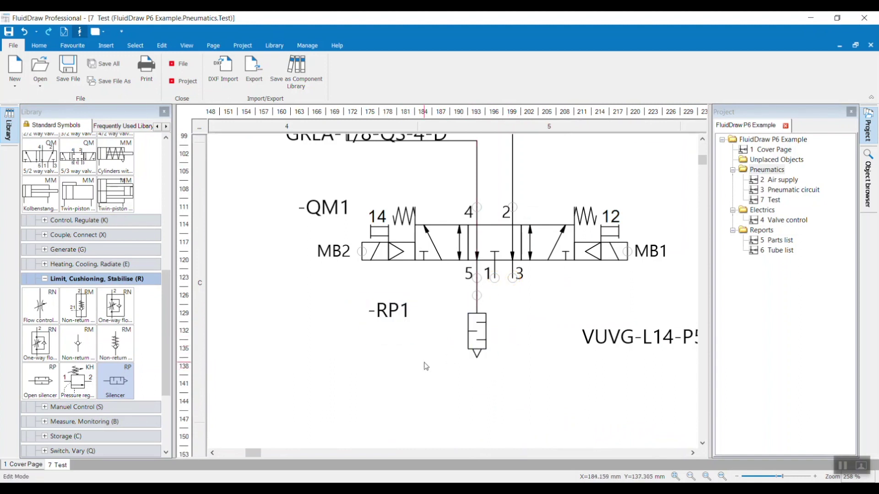
pyautogui.moveTo(399, 315); pyautogui.dragTo(434, 322)
pyautogui.click(420, 346)
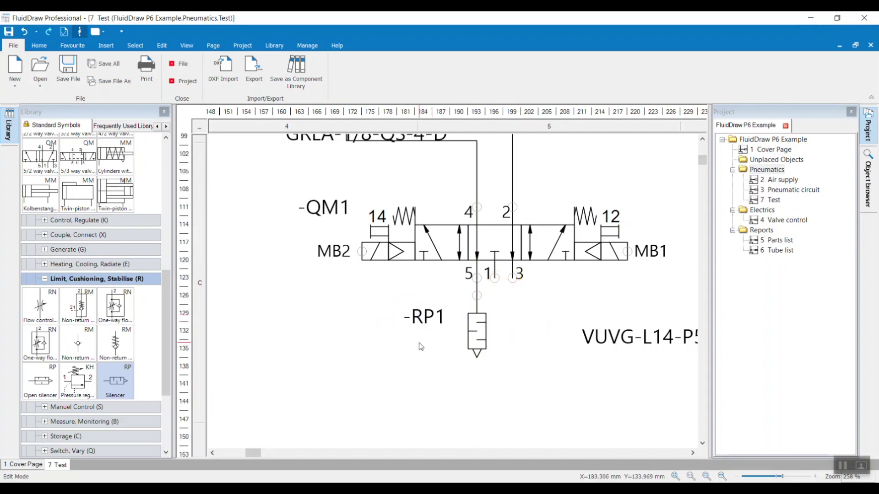
# Step: Fit port 3 of QM1 with a silencer terminator and move silencer RP1 up level with it, directly onto port 5
pyautogui.rightClick(512, 280)
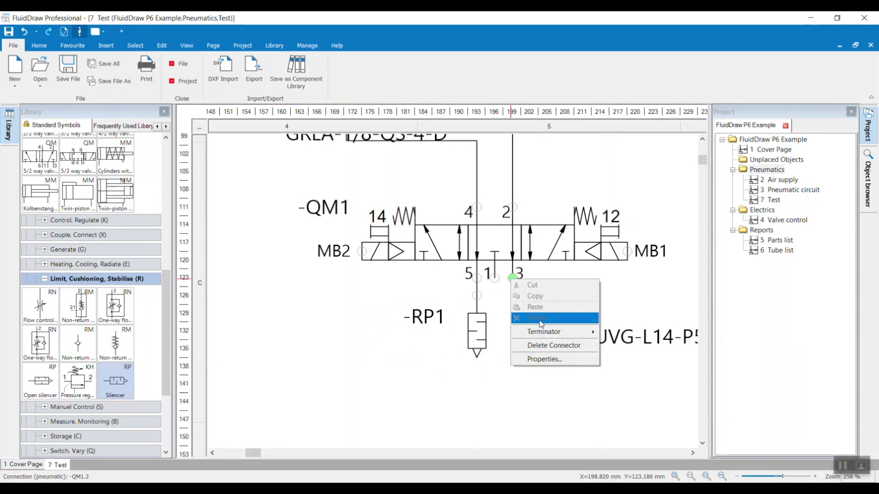
pyautogui.moveTo(547, 332)
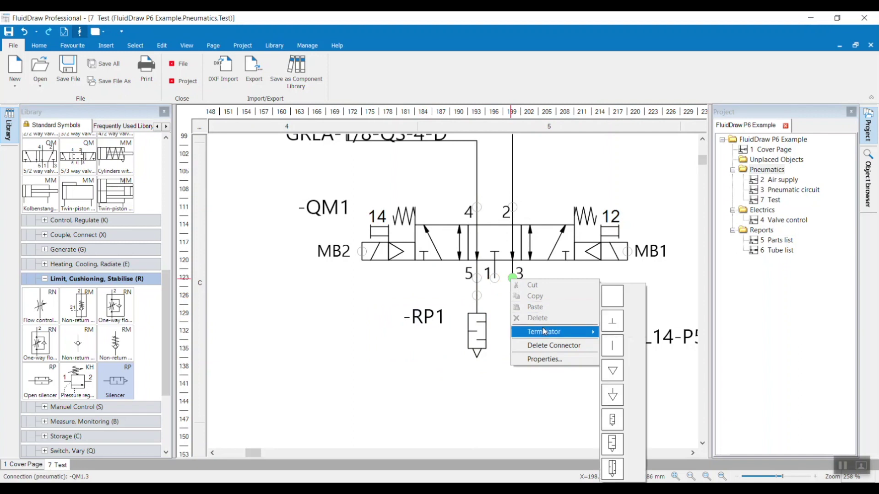
pyautogui.click(617, 444)
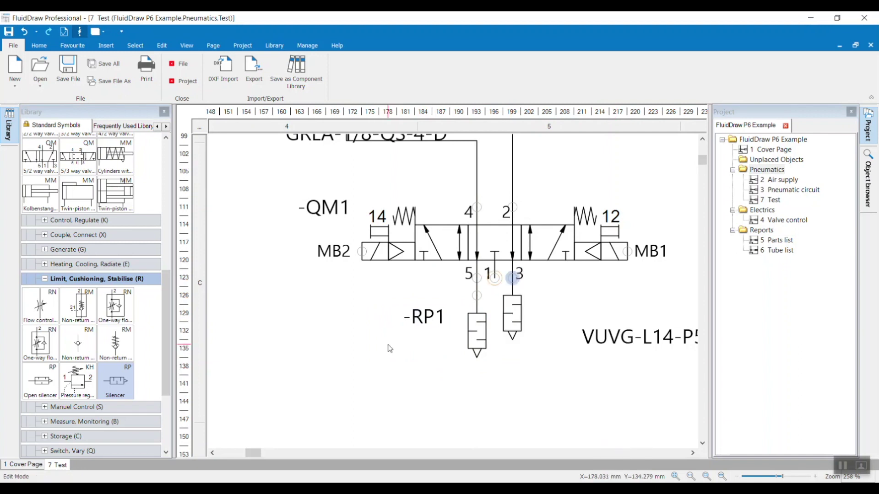
pyautogui.click(449, 240)
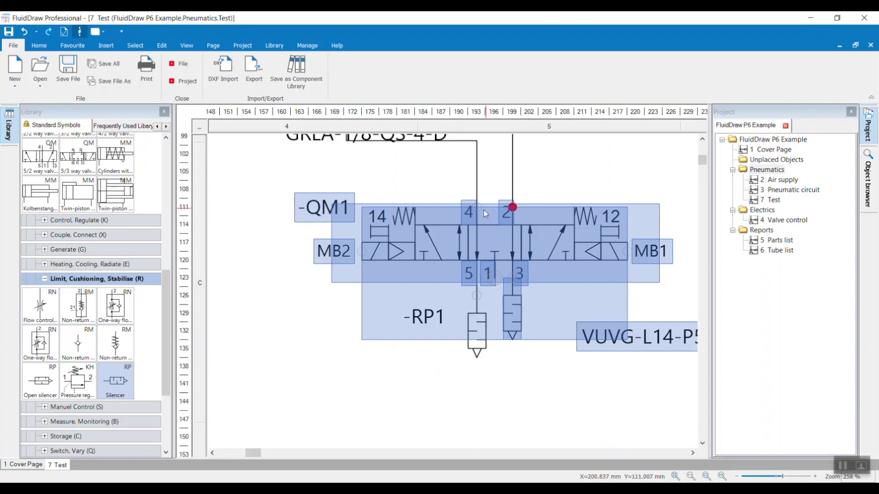
pyautogui.click(307, 368)
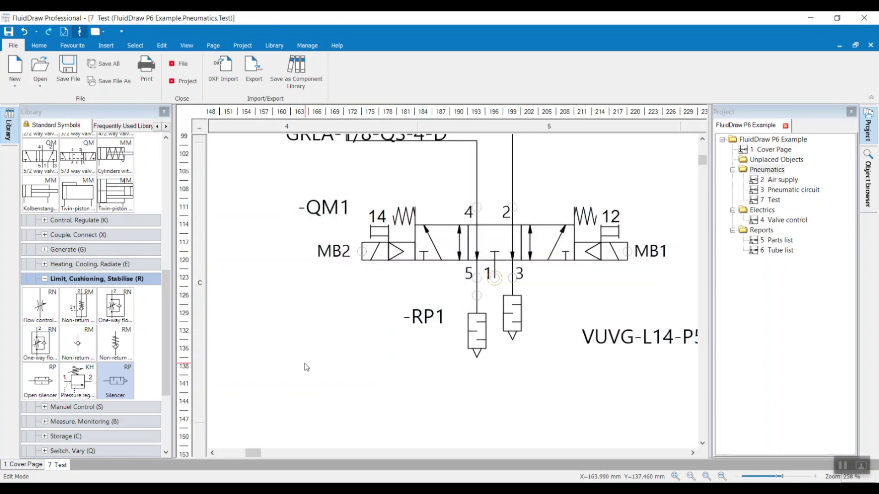
pyautogui.moveTo(477, 345); pyautogui.dragTo(476, 326)
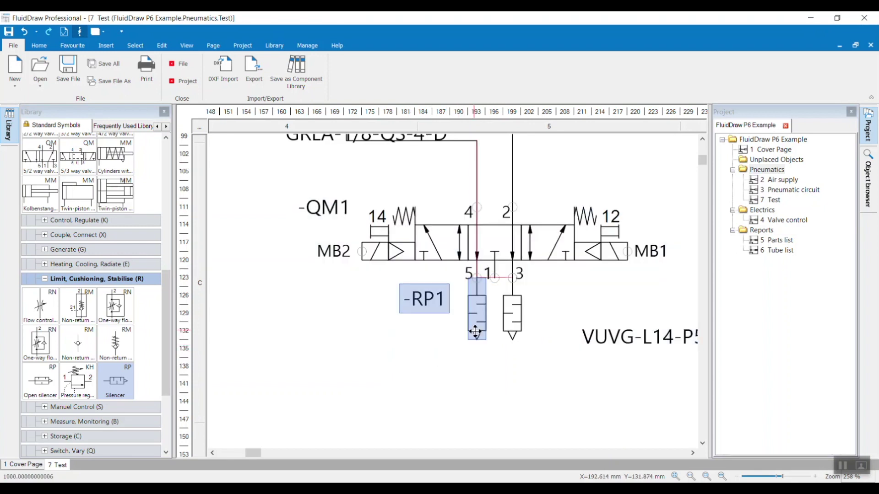
pyautogui.click(435, 358)
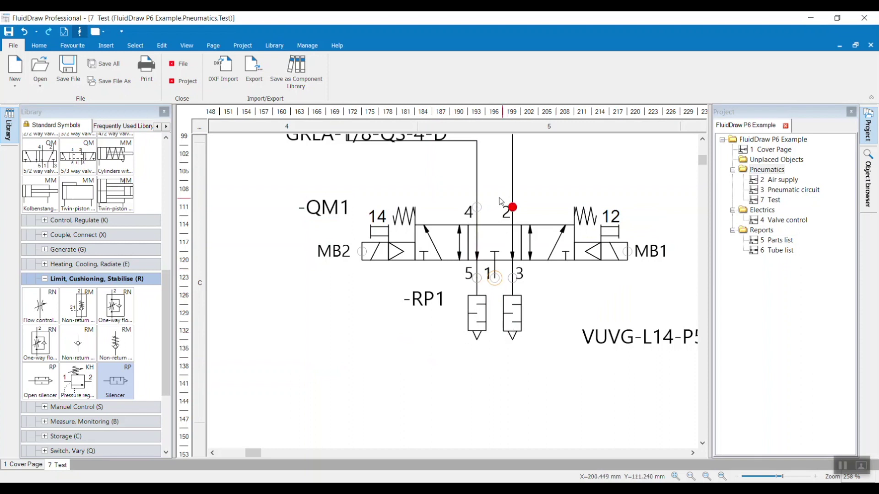
# Step: Group silencer RP1 with solenoid valve QM1 and shift the group slightly down the page
pyautogui.click(481, 320)
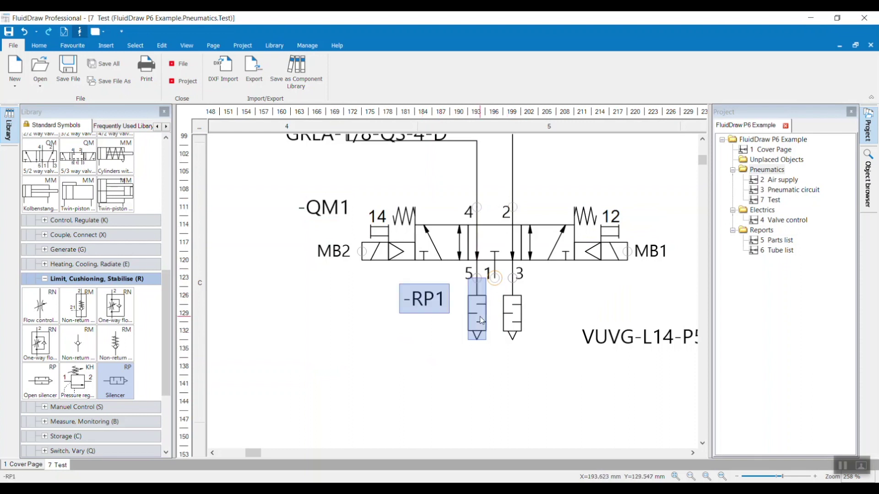
pyautogui.keyDown('ctrl'); pyautogui.click(482, 241); pyautogui.keyUp('ctrl')
pyautogui.rightClick(480, 240)
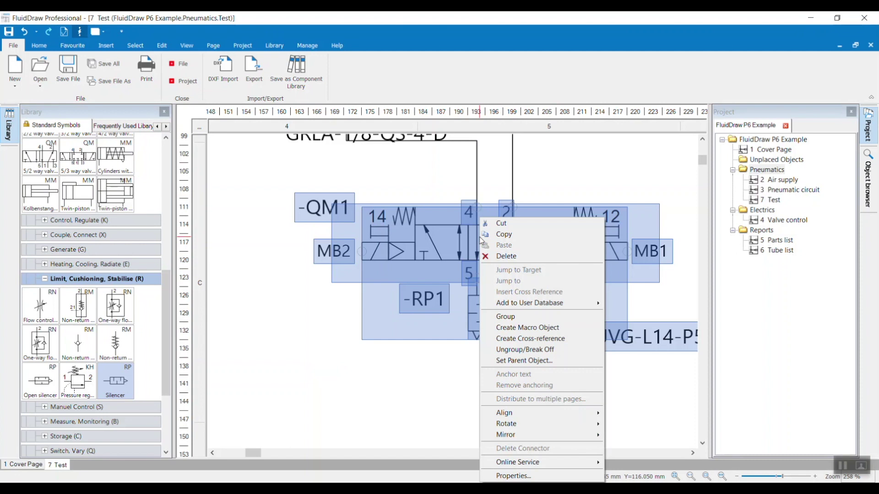
pyautogui.click(506, 317)
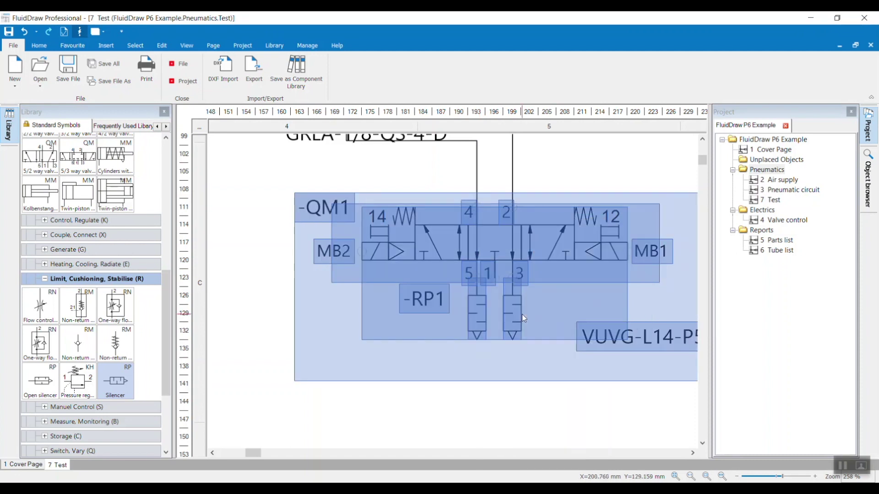
pyautogui.click(252, 392)
pyautogui.moveTo(481, 244); pyautogui.dragTo(487, 268)
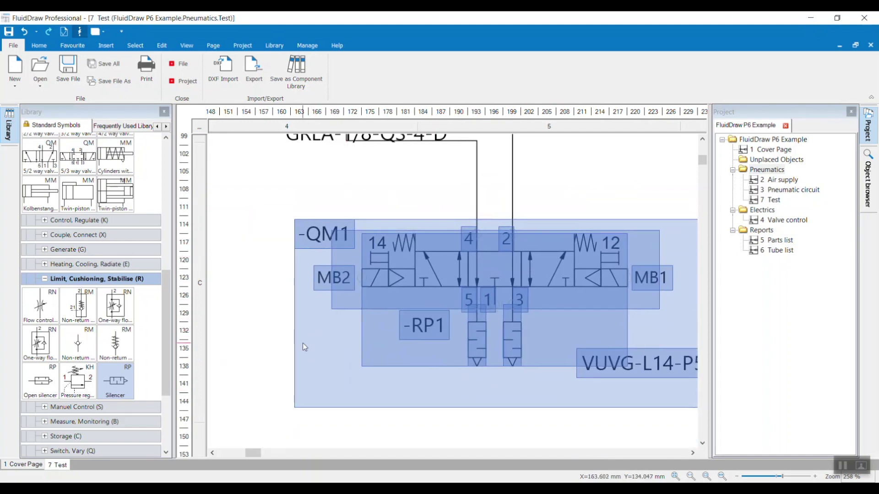
pyautogui.click(278, 349)
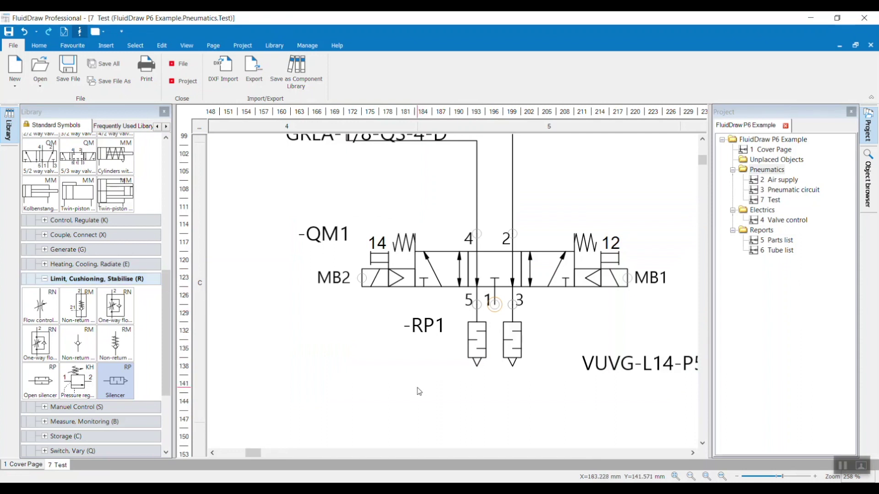
pyautogui.click(843, 466)
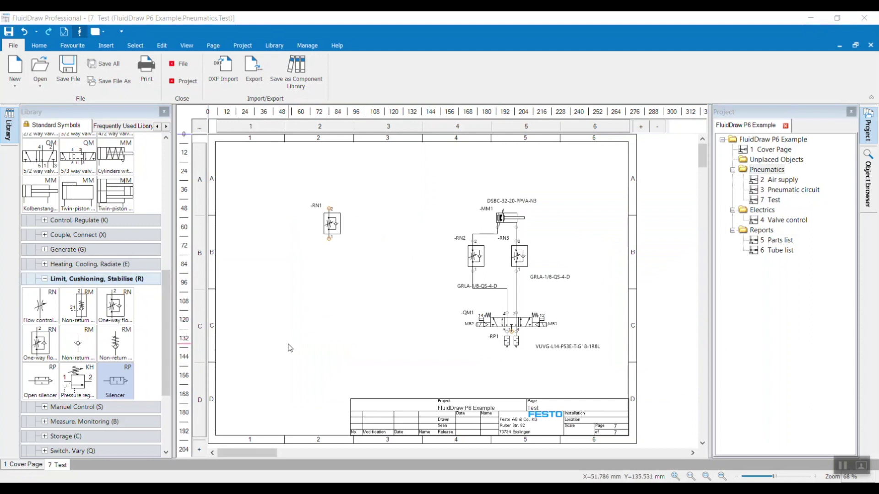
# Step: Place a compressed air supply symbol from the Generate (G) library below the valve and connect it to port 1 of QM1
pyautogui.click(89, 251)
pyautogui.moveTo(40, 276); pyautogui.dragTo(481, 371)
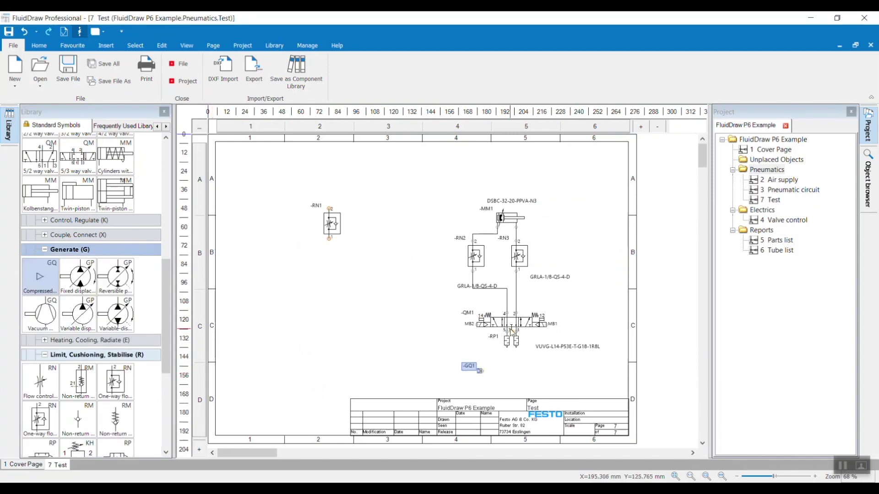
pyautogui.moveTo(512, 330); pyautogui.dragTo(483, 372)
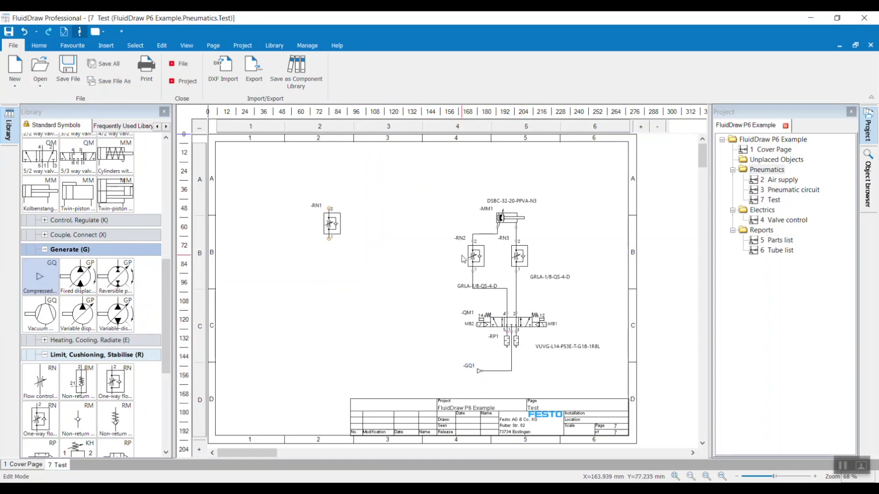
# Step: Move RN2's type label to the left of its connection line and delete the unconnected flow control valve RN1
pyautogui.moveTo(468, 291); pyautogui.dragTo(430, 283)
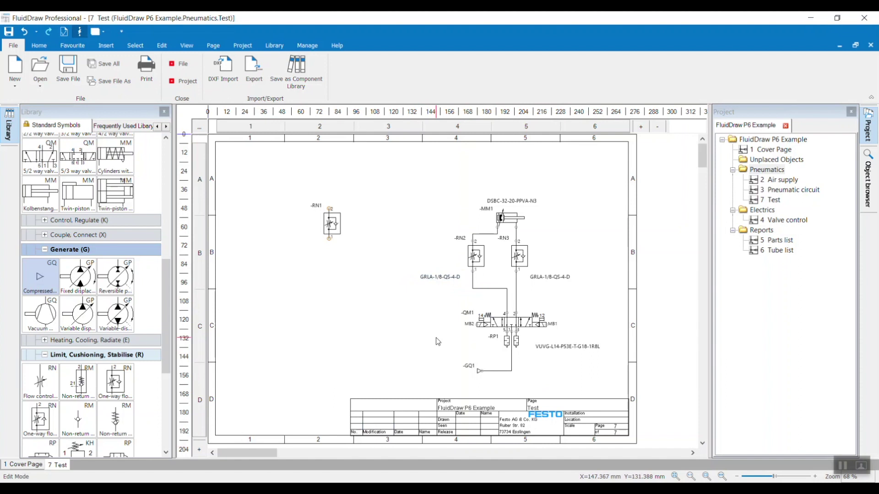
pyautogui.hotkey('ctrl', 'z')
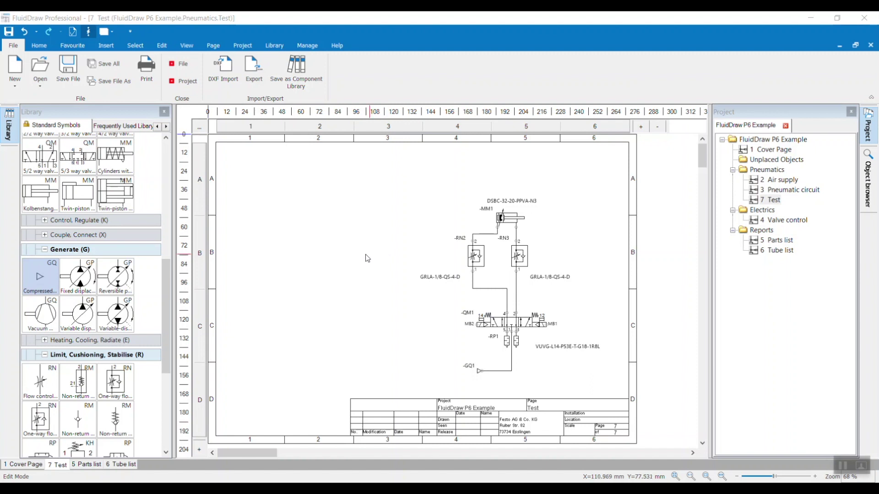
# Step: Search the Festo Product Catalogue for part number 6211, choose its single valve symbol, and add solenoid valve MFH-5-1/4 to the selection
pyautogui.click(106, 46)
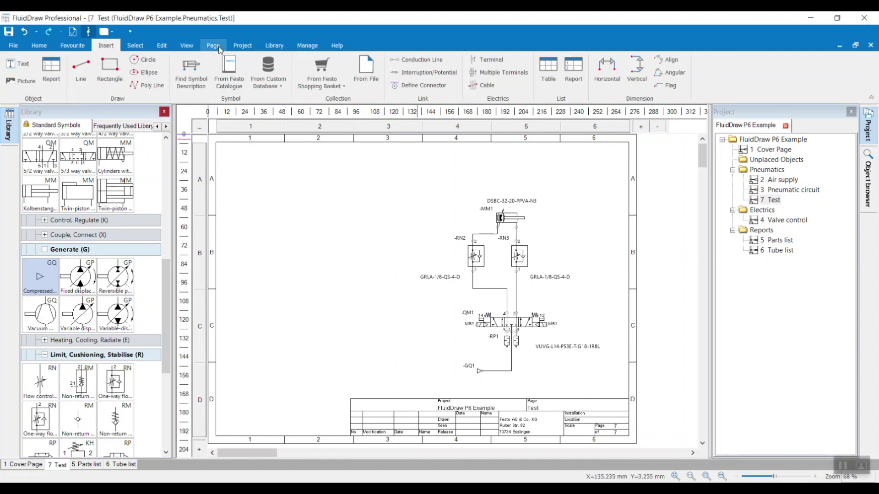
pyautogui.click(232, 76)
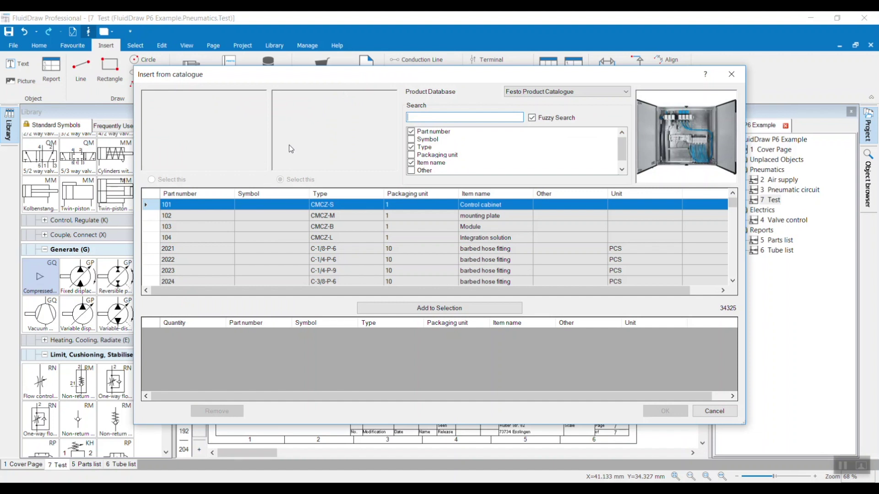
pyautogui.write('6211')
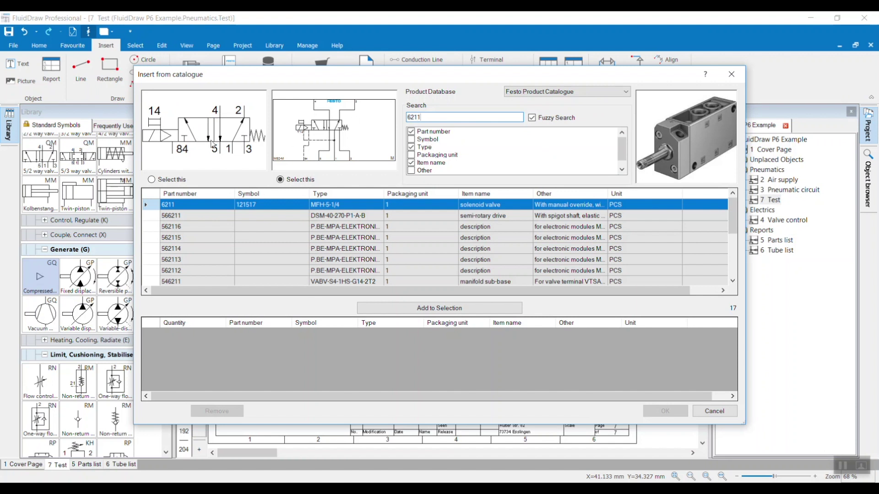
pyautogui.click(172, 180)
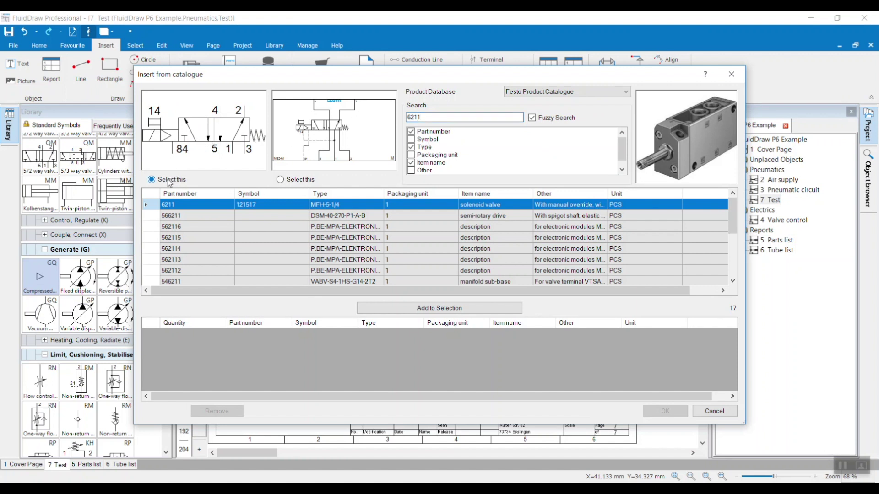
pyautogui.doubleClick(198, 209)
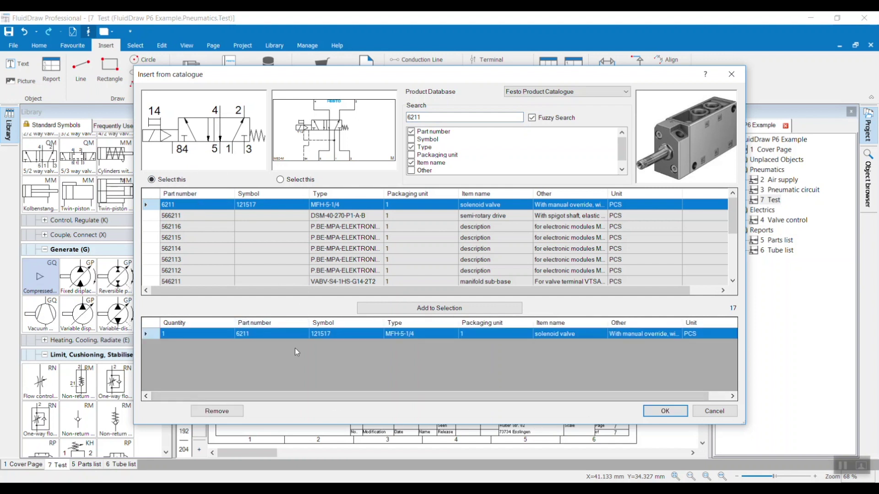
# Step: Place solenoid valve MFH-5-1/4 from the catalogue selection in the upper-left area of the Test page
pyautogui.click(666, 411)
pyautogui.click(286, 203)
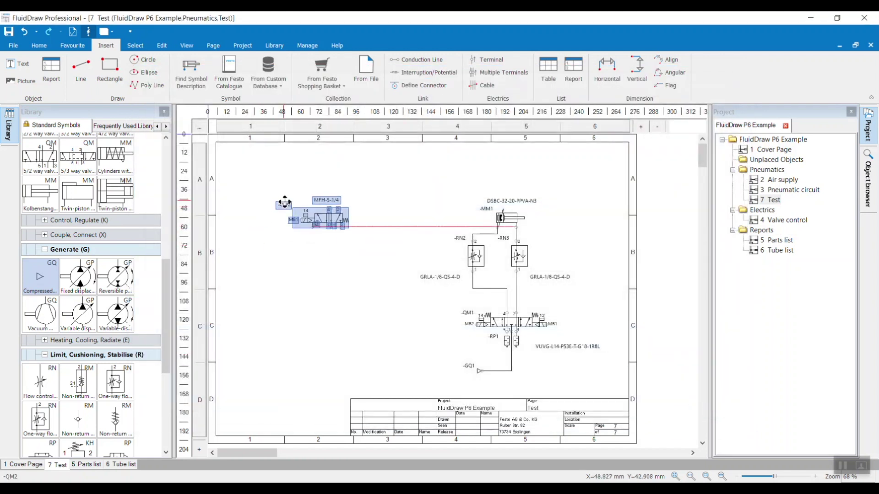
pyautogui.click(287, 254)
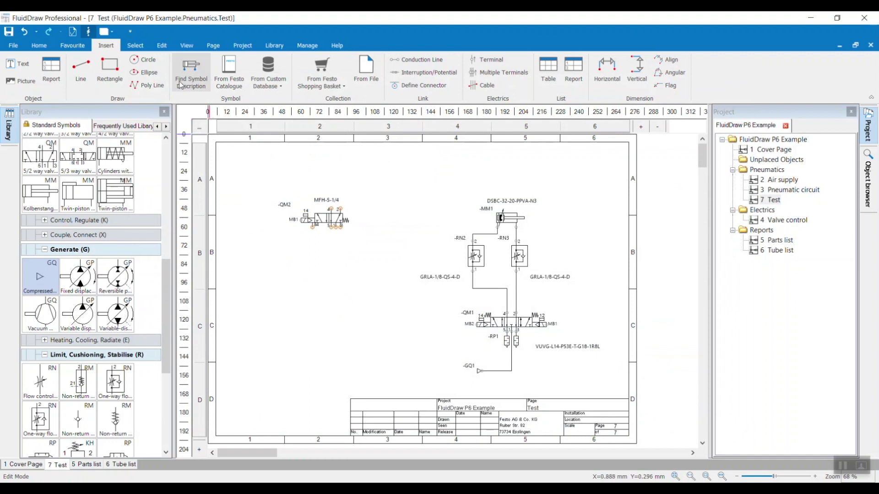
# Step: Search the symbol descriptions for "5/2 mono" with fuzzy search
pyautogui.click(198, 67)
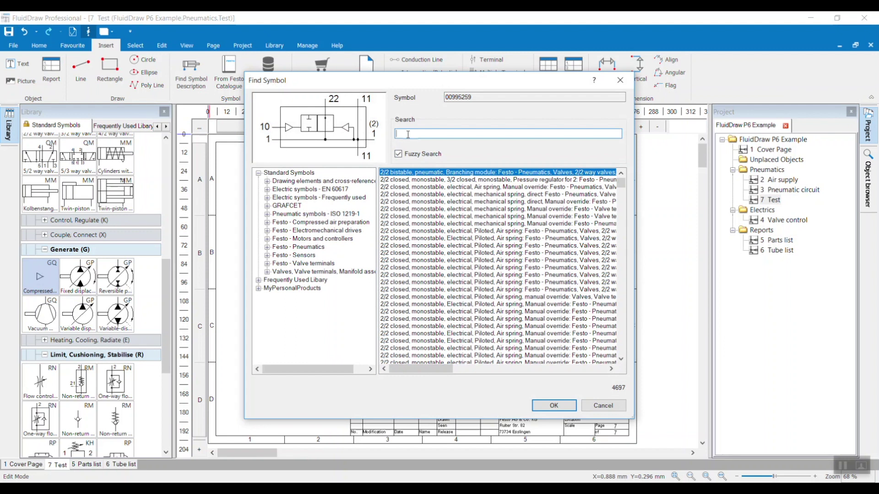
pyautogui.write('5/')
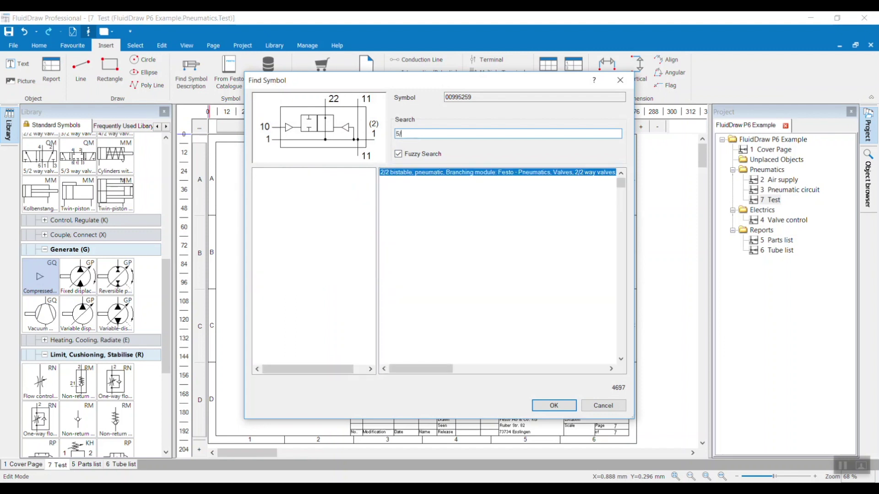
pyautogui.write('2 mono')
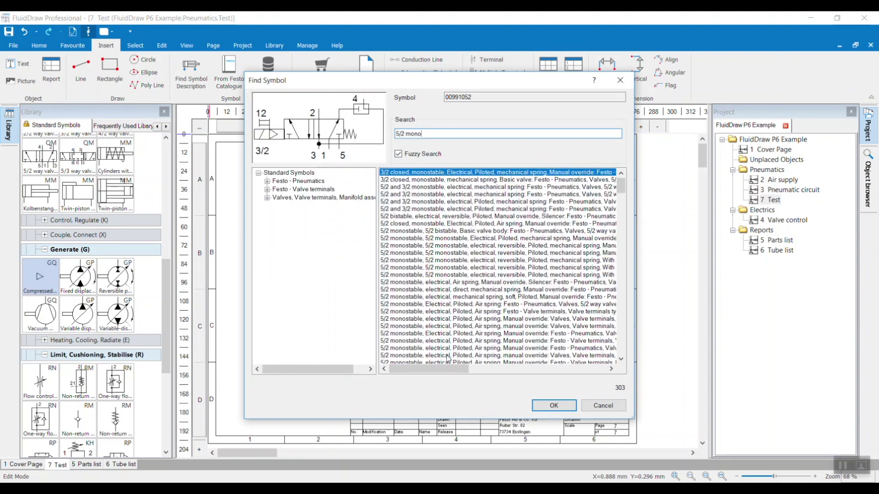
# Step: Compare the 5/2 monostable valve symbols, choose the electrical, mechanical spring, soft, piloted one (00991009) and place it below the MFH-5-1/4 valve
pyautogui.click(414, 312)
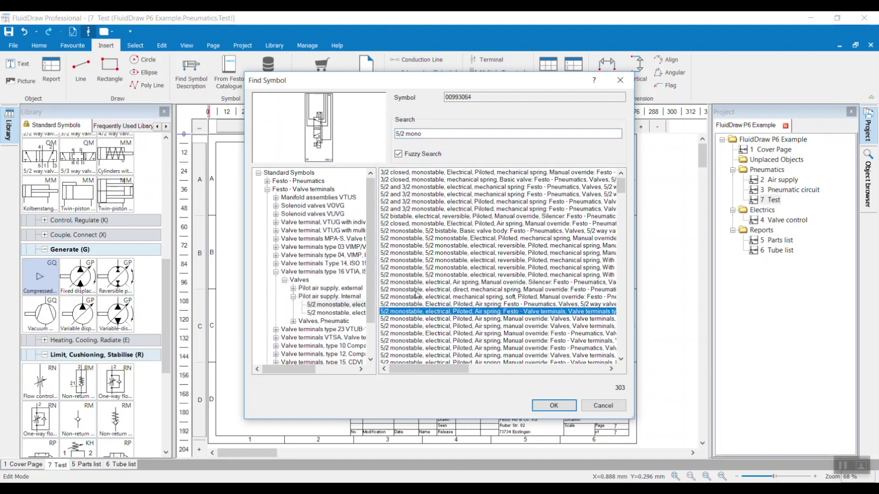
pyautogui.click(416, 290)
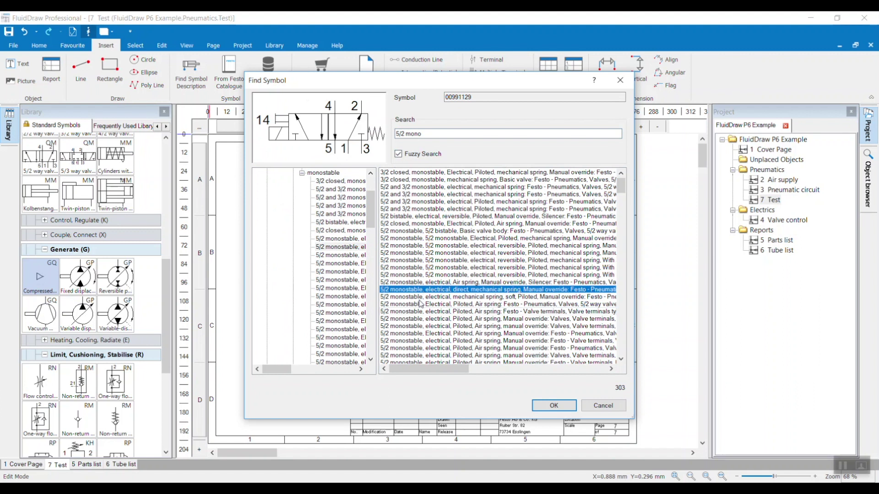
pyautogui.click(416, 304)
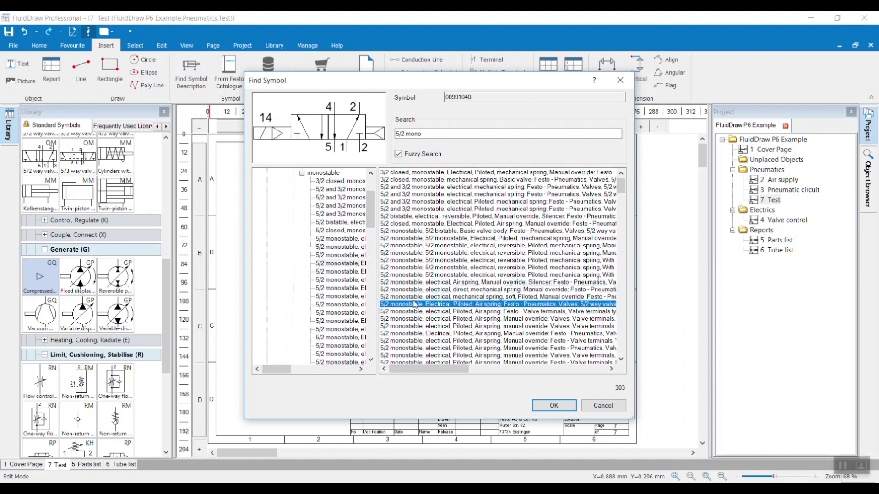
pyautogui.click(416, 297)
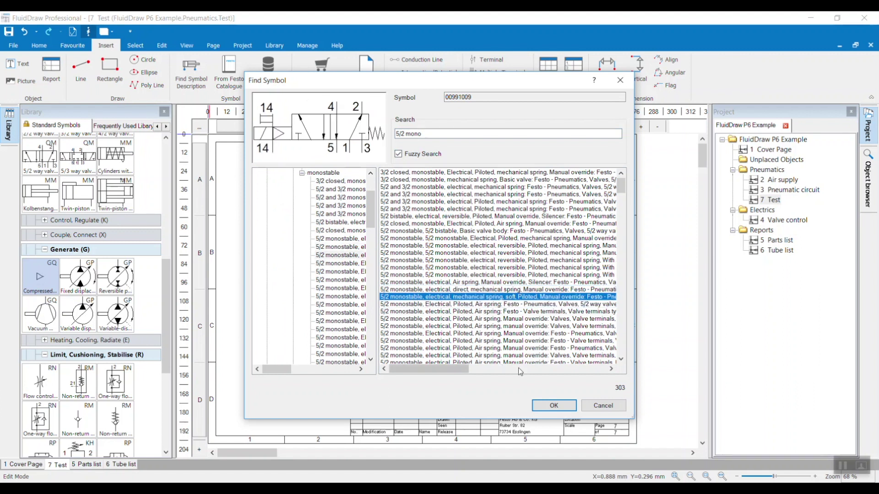
pyautogui.click(554, 406)
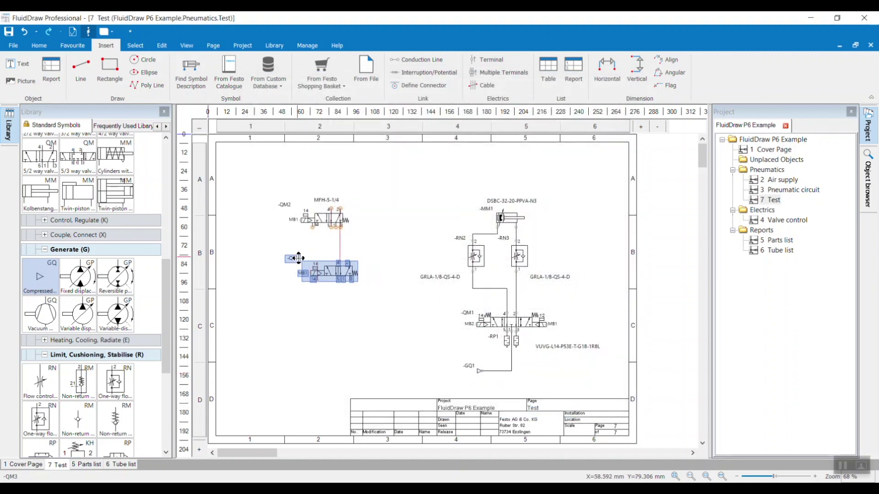
pyautogui.click(298, 255)
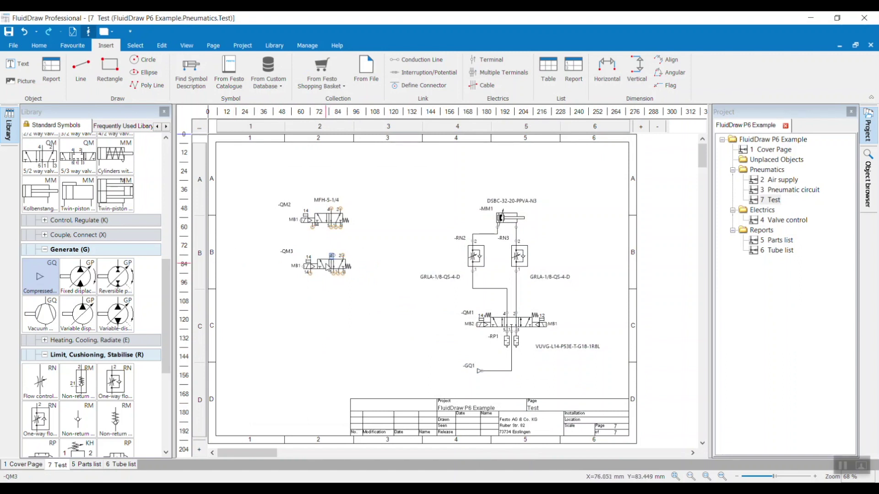
# Step: Examine the part number and user-defined properties of valve symbol QM3, leaving them unedited
pyautogui.click(328, 267)
pyautogui.rightClick(328, 267)
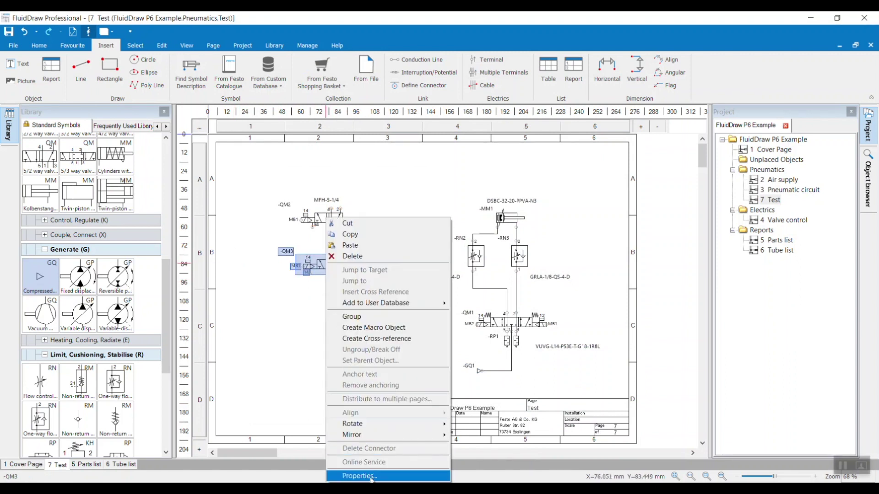
pyautogui.click(371, 476)
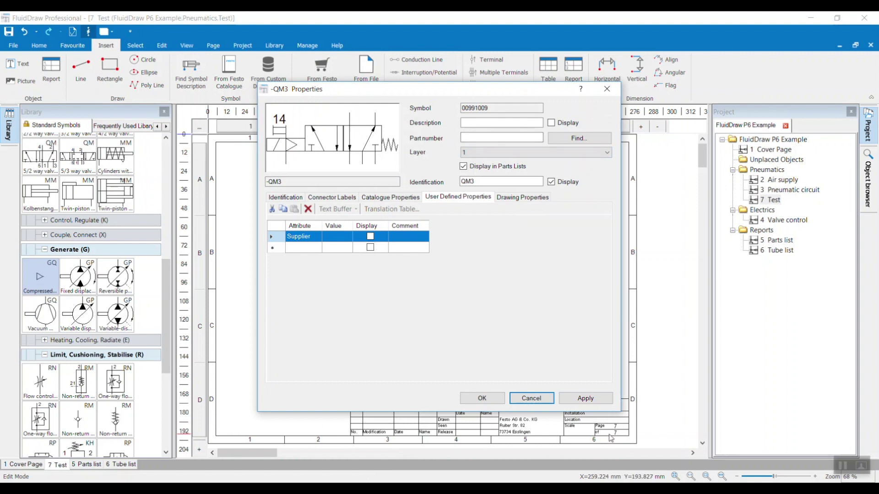
pyautogui.click(532, 398)
pyautogui.click(335, 292)
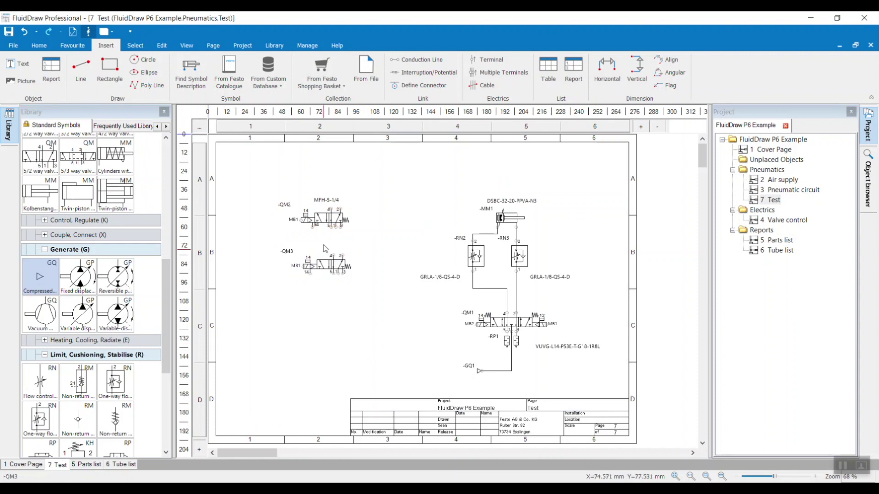
# Step: Examine the part number and identification in the properties of catalogue valve QM2, leaving them unedited
pyautogui.click(326, 219)
pyautogui.rightClick(326, 220)
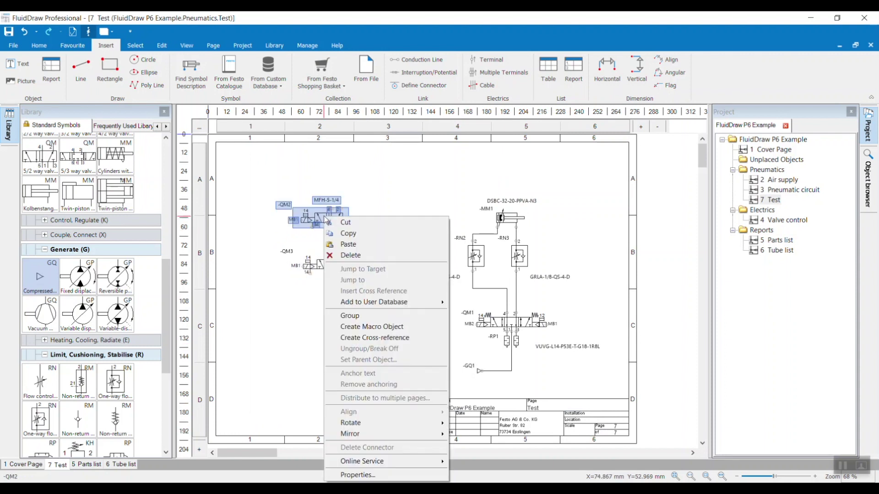
pyautogui.click(377, 469)
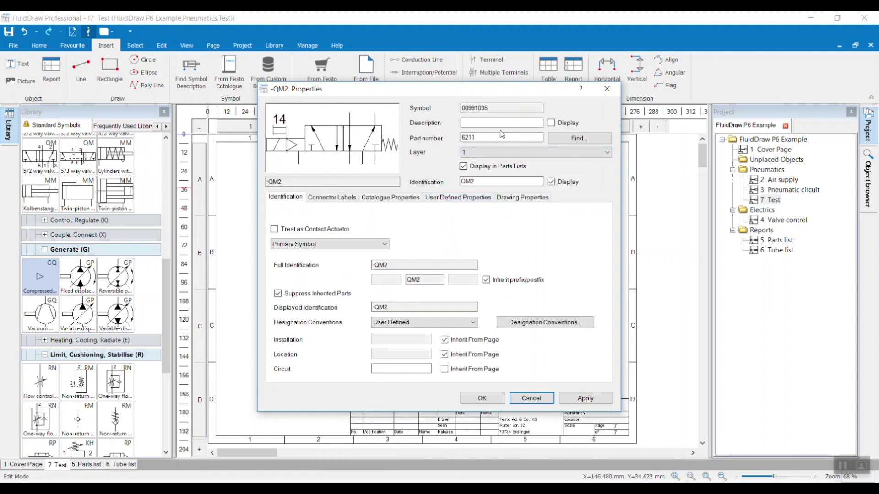
pyautogui.click(523, 402)
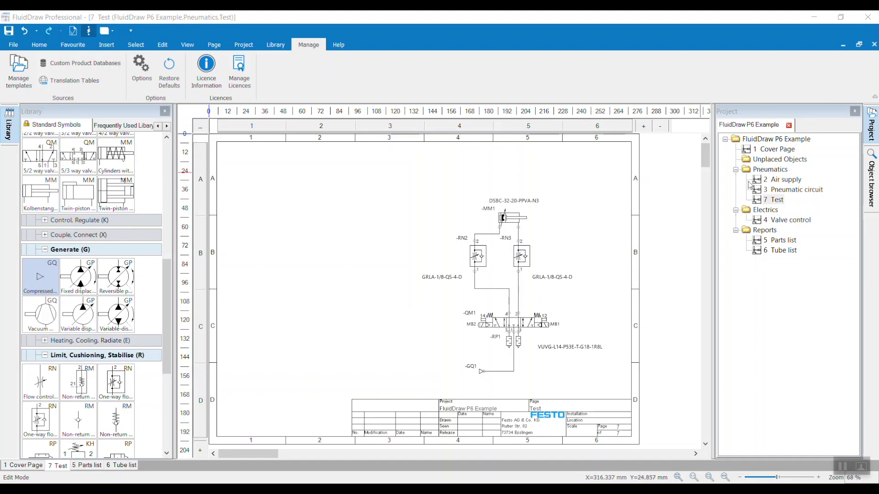
# Step: Add a new page to the Pneumatics folder and give it the description Test2
pyautogui.rightClick(773, 170)
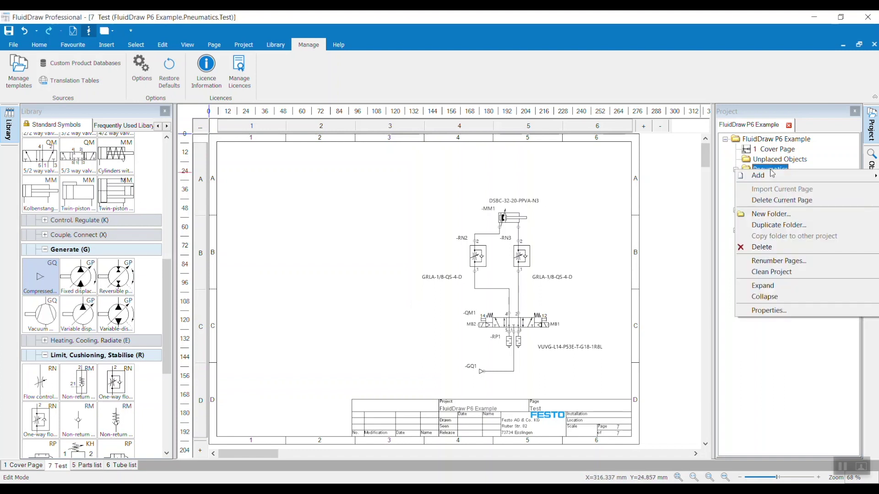
pyautogui.moveTo(768, 174)
pyautogui.click(666, 176)
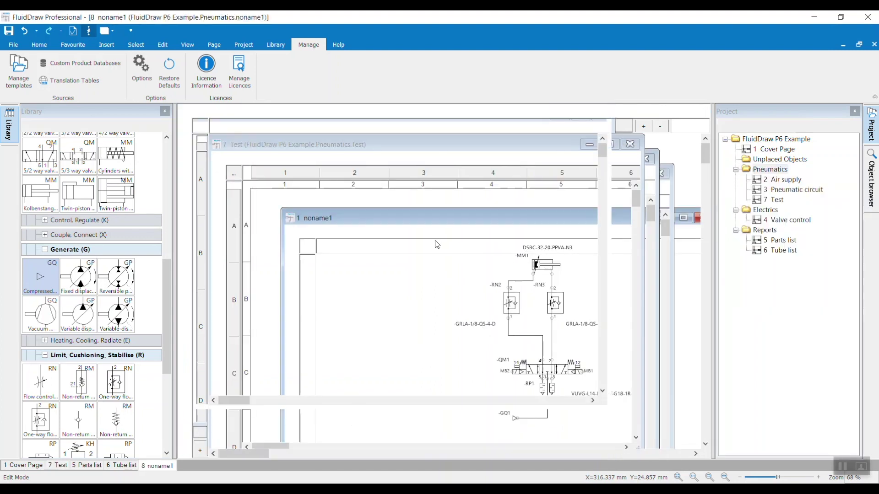
pyautogui.moveTo(367, 145); pyautogui.dragTo(246, 149)
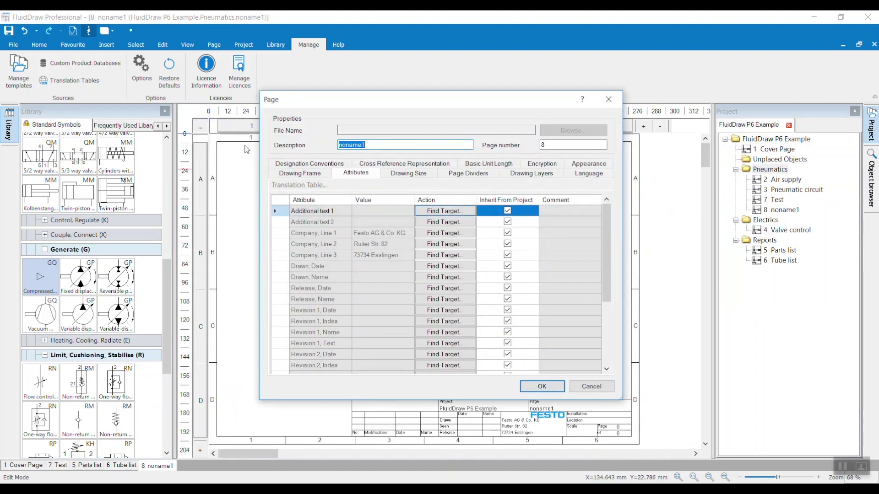
pyautogui.write('Test2')
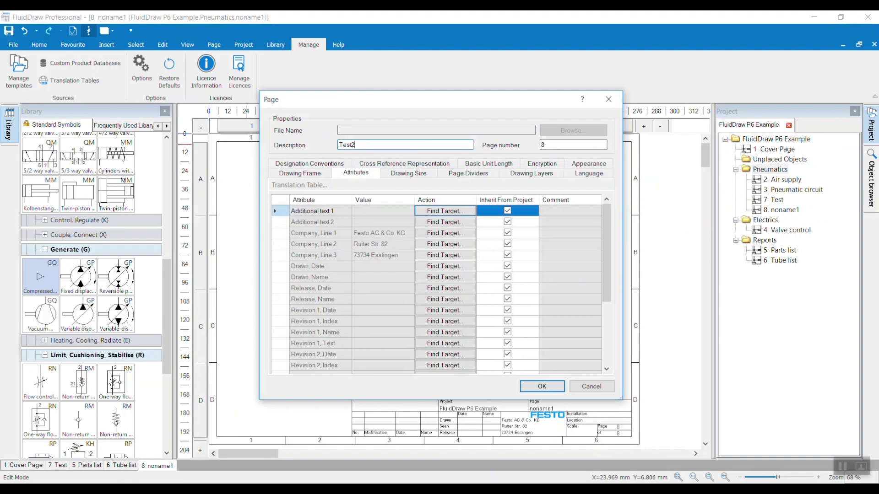
pyautogui.press('Return')
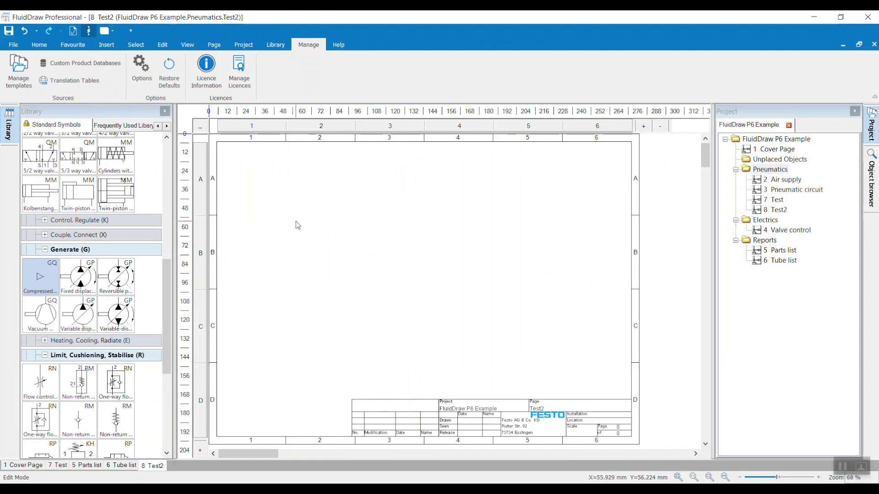
# Step: Paste the copied valve terminal circuit into the upper-left area of the Test2 page
pyautogui.hotkey('ctrl', 'v')
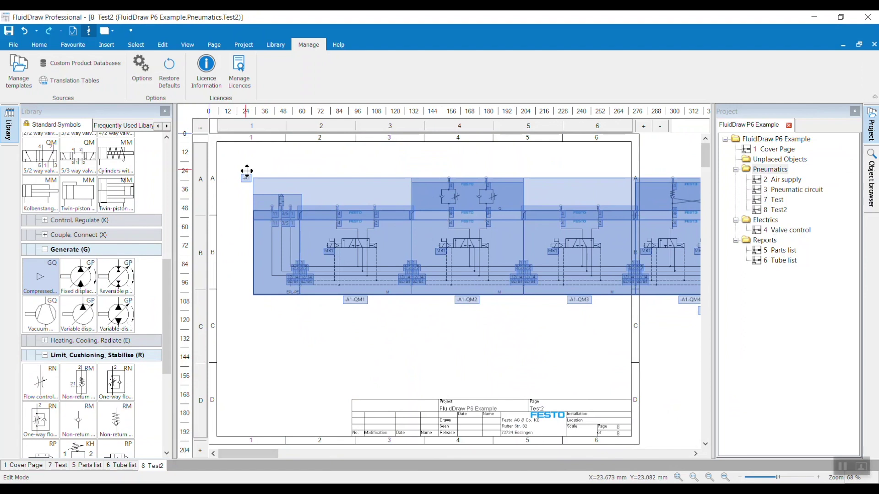
pyautogui.click(246, 173)
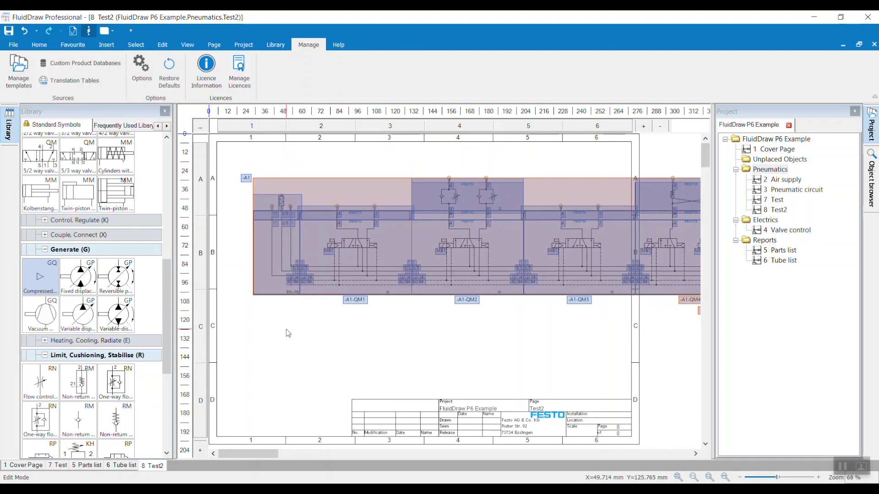
pyautogui.keyDown('ctrl'); pyautogui.scroll(-3, 287, 328); pyautogui.keyUp('ctrl')
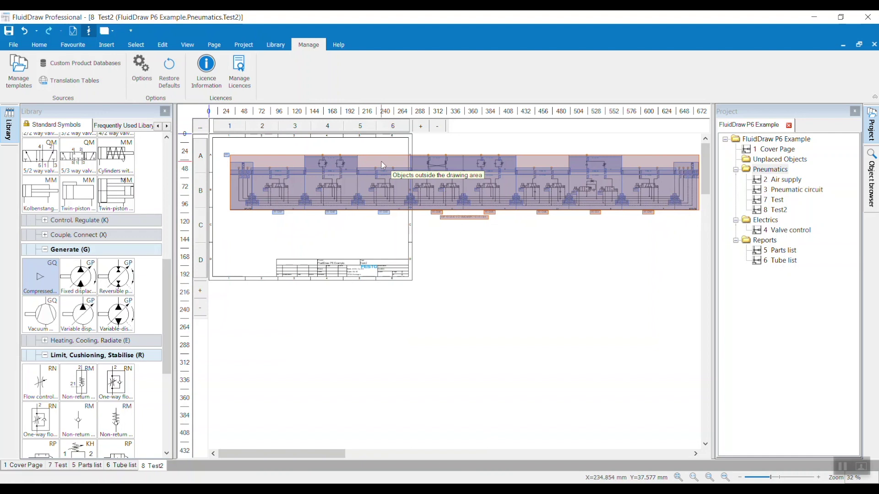
# Step: Distribute the valve terminal across 4 pages, shifting the last page break one valve block earlier and keeping connection lines and accumulated interruptions enabled
pyautogui.rightClick(365, 180)
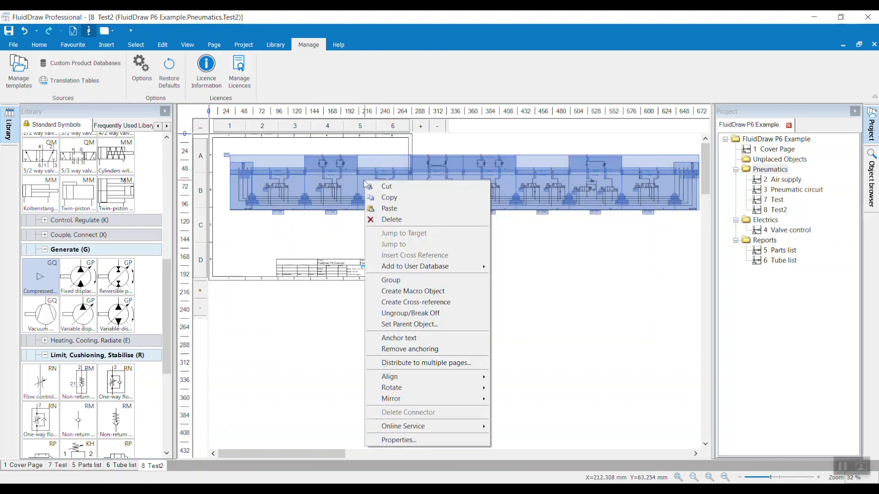
pyautogui.click(424, 364)
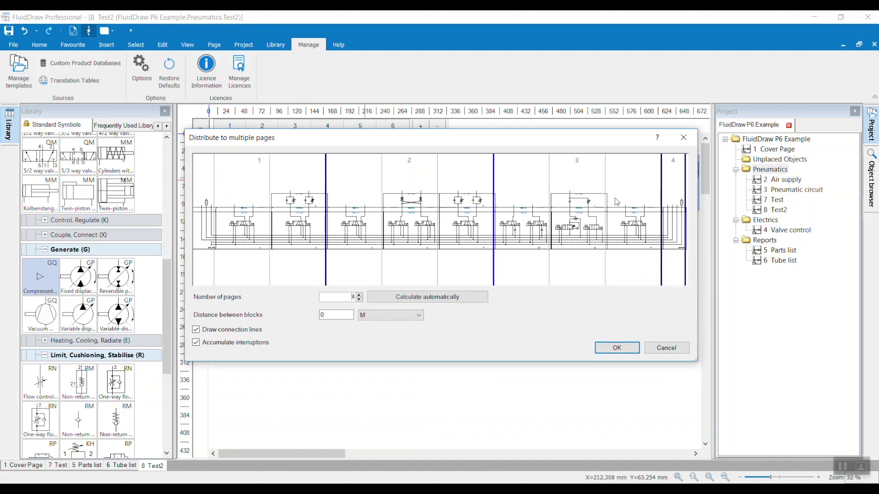
pyautogui.moveTo(662, 184); pyautogui.dragTo(605, 184)
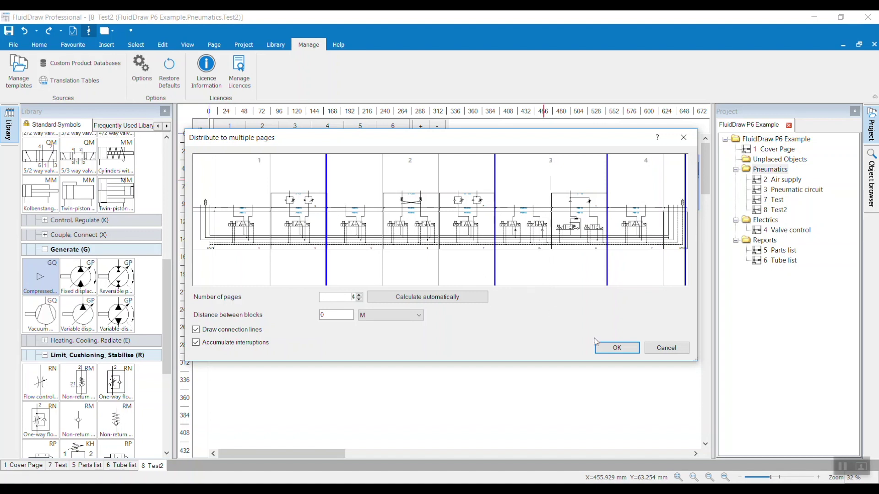
pyautogui.click(605, 350)
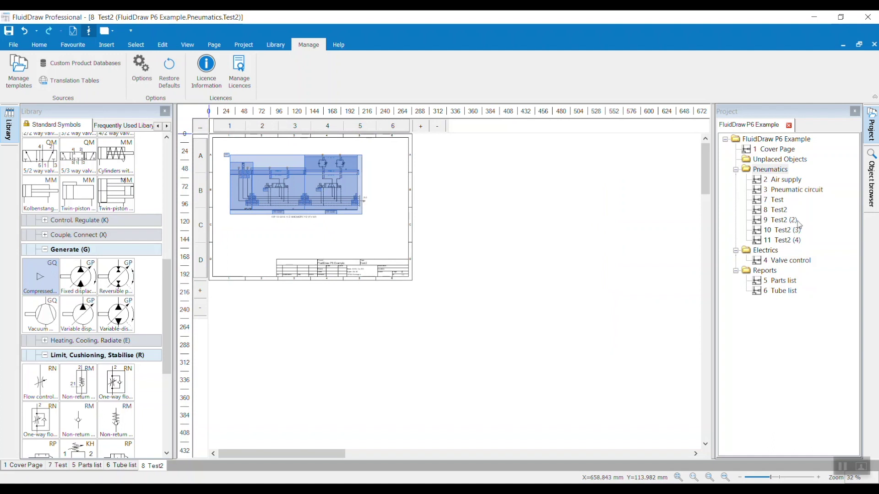
# Step: View the distributed valve terminal sections on pages Test2 (2), Test2 (3) and Test2 (4)
pyautogui.moveTo(787, 237)
pyautogui.doubleClick(777, 221)
pyautogui.doubleClick(783, 235)
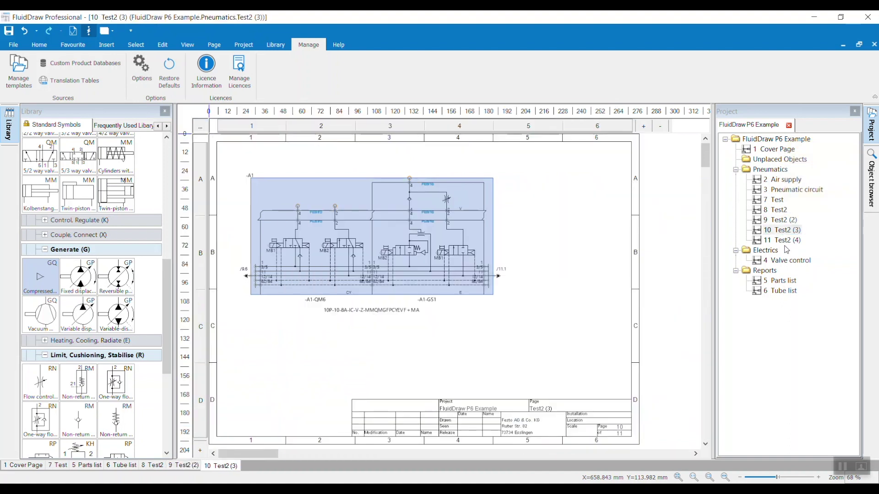
pyautogui.doubleClick(784, 240)
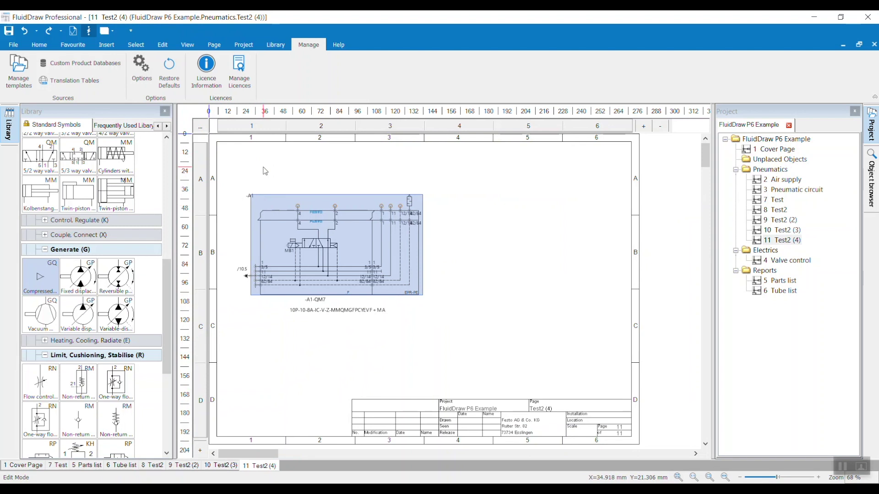
# Step: Move the whole valve terminal section on Test2 (4) down and to the right, and open page Test2 (3)
pyautogui.moveTo(461, 357); pyautogui.dragTo(212, 166)
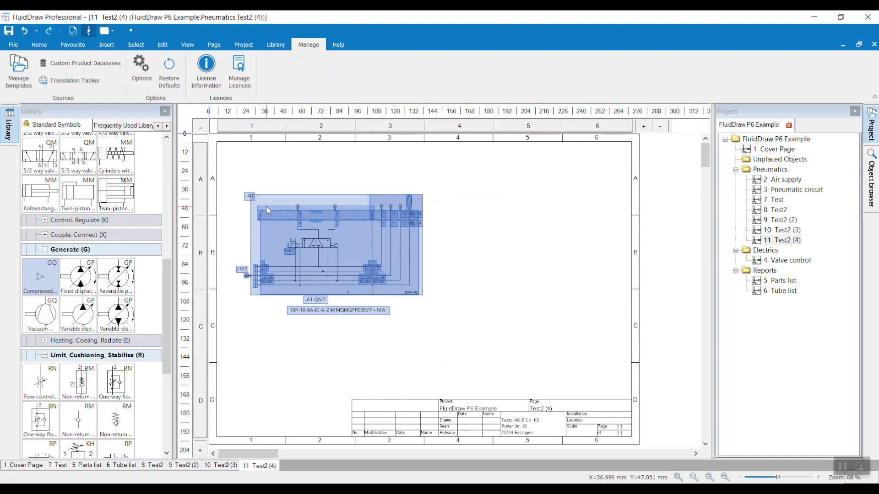
pyautogui.moveTo(270, 211); pyautogui.dragTo(349, 281)
pyautogui.click(289, 289)
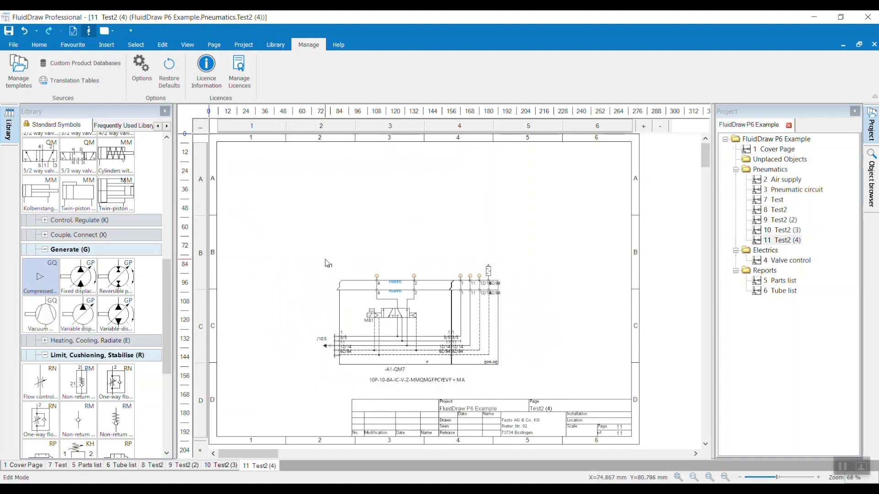
pyautogui.doubleClick(796, 230)
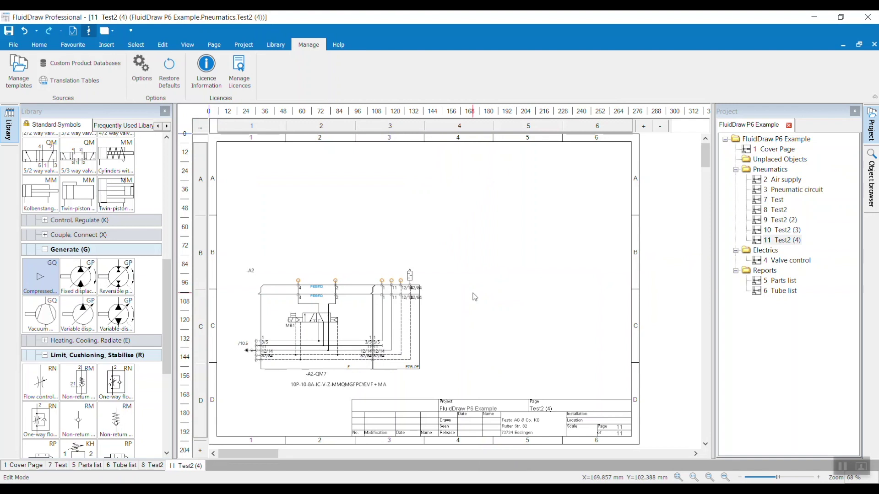
# Step: Undo the last three changes to the valve terminal section on Test2 (4)
pyautogui.hotkey('ctrl', 'z')
pyautogui.hotkey('ctrl', 'z')
pyautogui.hotkey('ctrl', 'z')
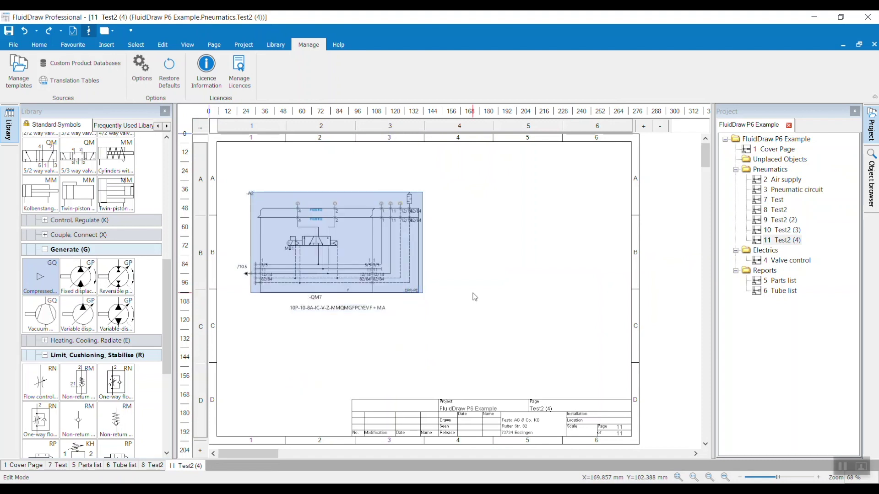
# Step: Undo the page distribution and move the whole valve terminal lower on page Test2
pyautogui.click(21, 34)
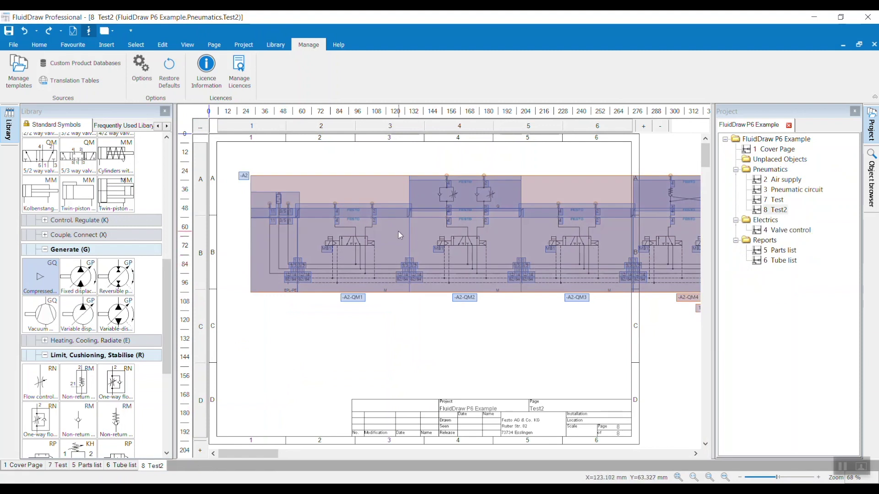
pyautogui.moveTo(313, 227); pyautogui.dragTo(305, 316)
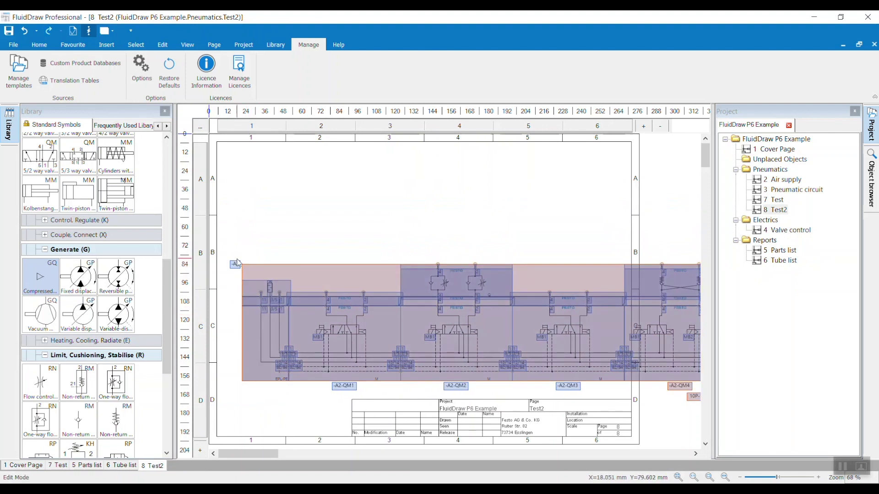
# Step: Distribute the valve terminal across 4 pages with the last page break one valve block earlier, and open pages Test2 (4) and Test2 (3)
pyautogui.rightClick(391, 331)
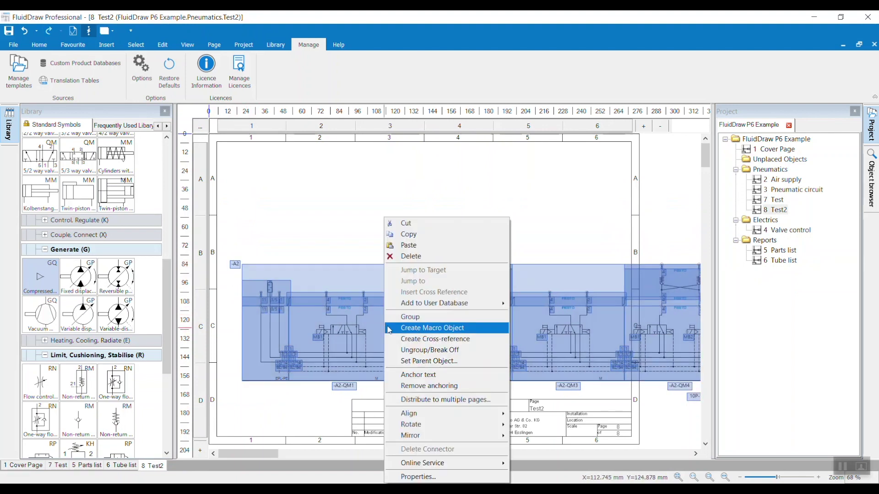
pyautogui.click(451, 399)
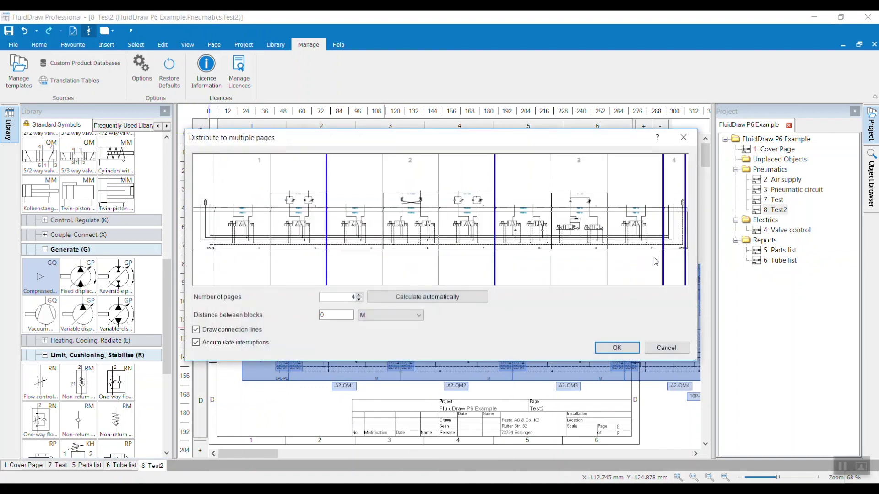
pyautogui.moveTo(661, 262); pyautogui.dragTo(607, 265)
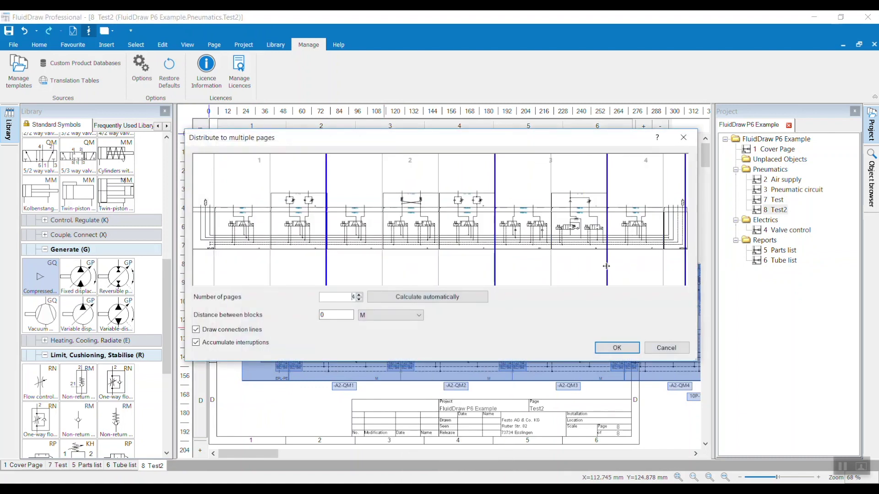
pyautogui.click(613, 351)
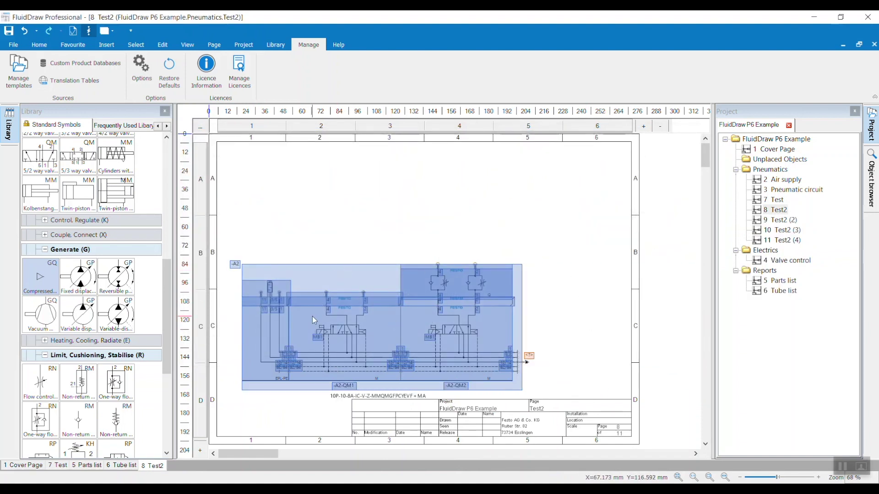
pyautogui.doubleClick(787, 241)
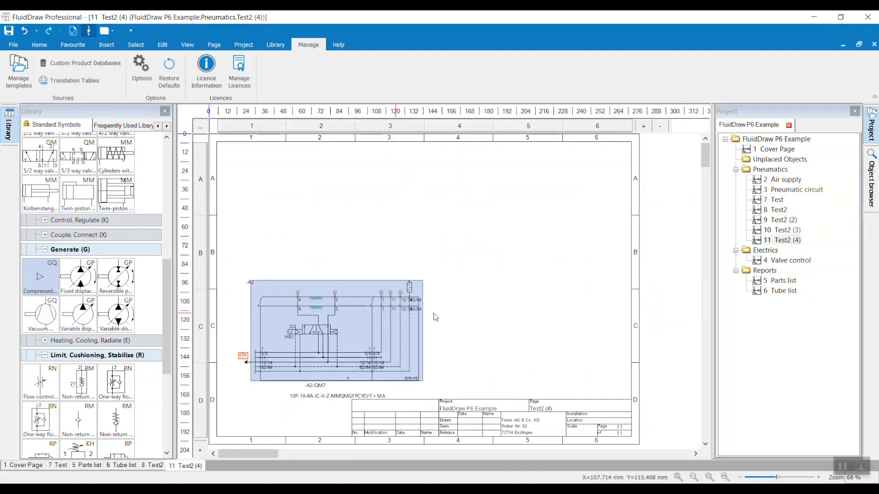
pyautogui.doubleClick(786, 231)
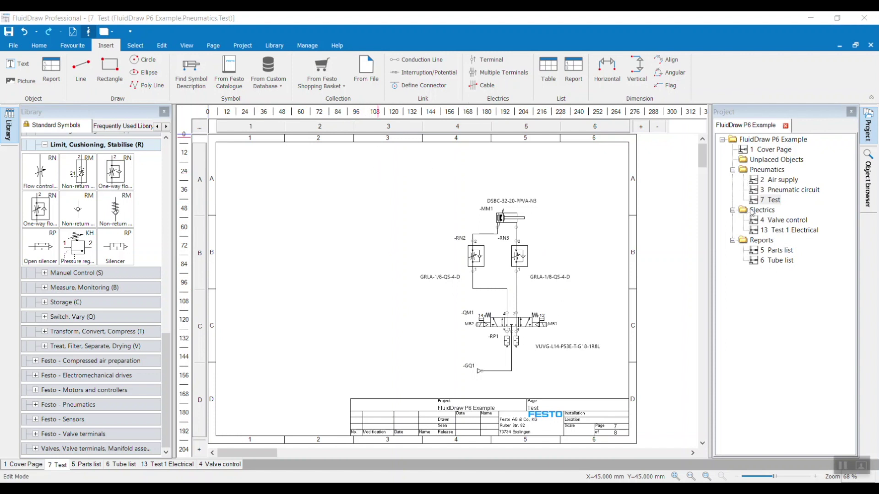
# Step: On page Test 1 Electrical, draw two horizontal electric conduction lines about 132 mm long, 50 mm apart, displaying identification at both ends
pyautogui.doubleClick(786, 233)
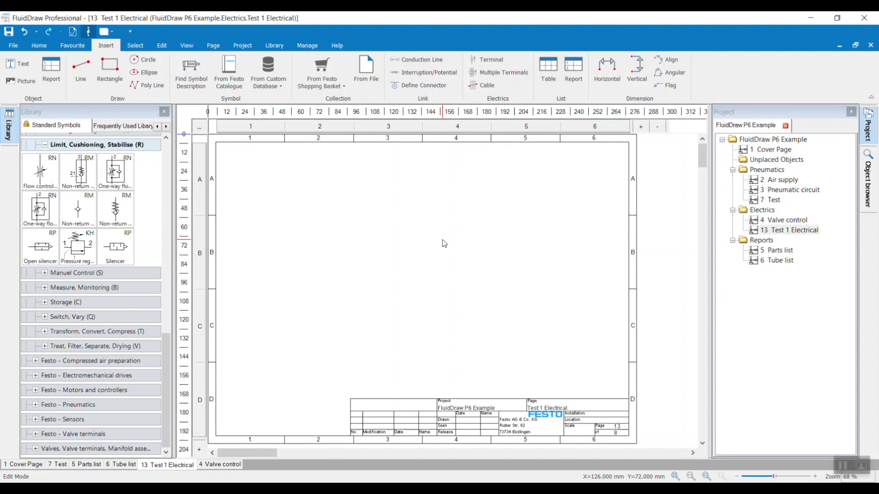
pyautogui.click(422, 61)
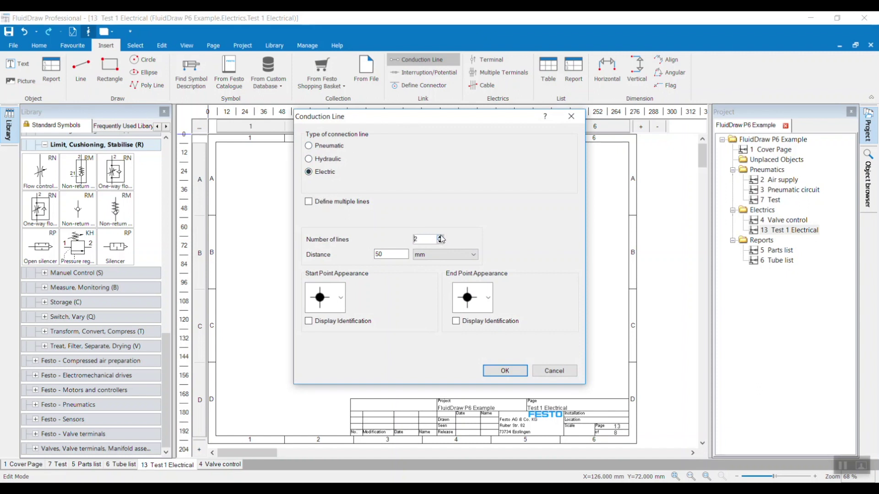
pyautogui.click(322, 324)
pyautogui.click(462, 323)
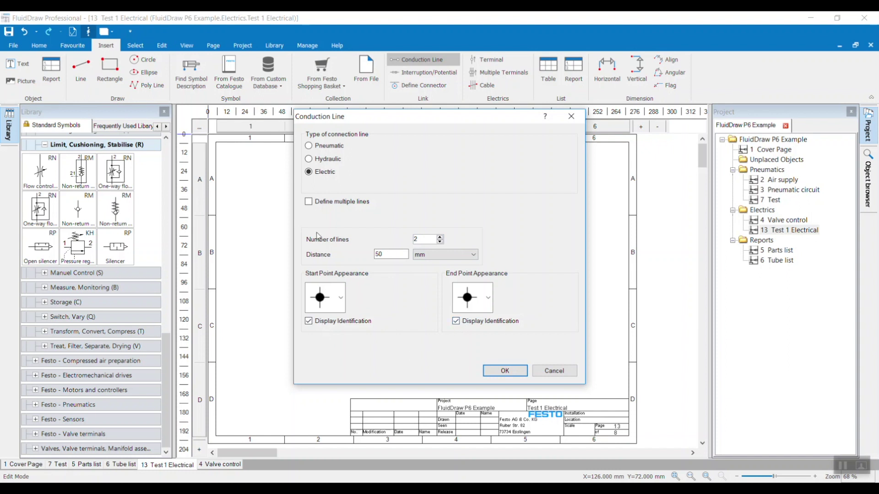
pyautogui.click(496, 379)
pyautogui.click(268, 217)
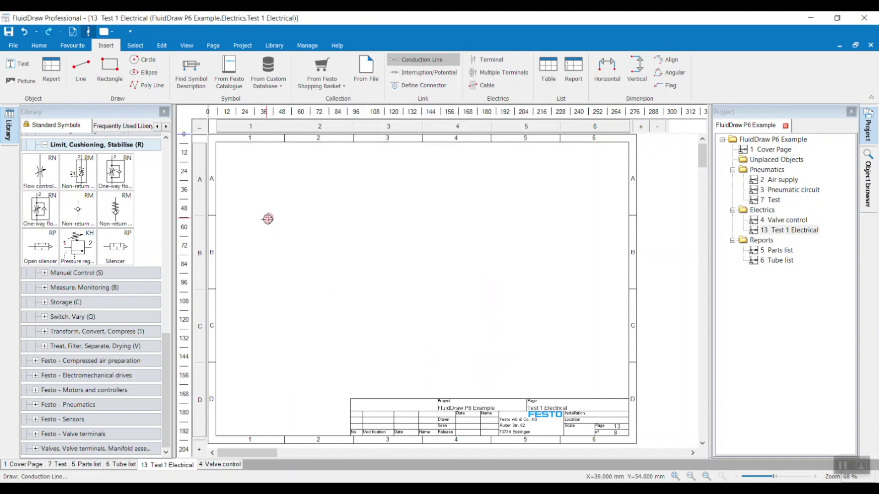
pyautogui.click(474, 218)
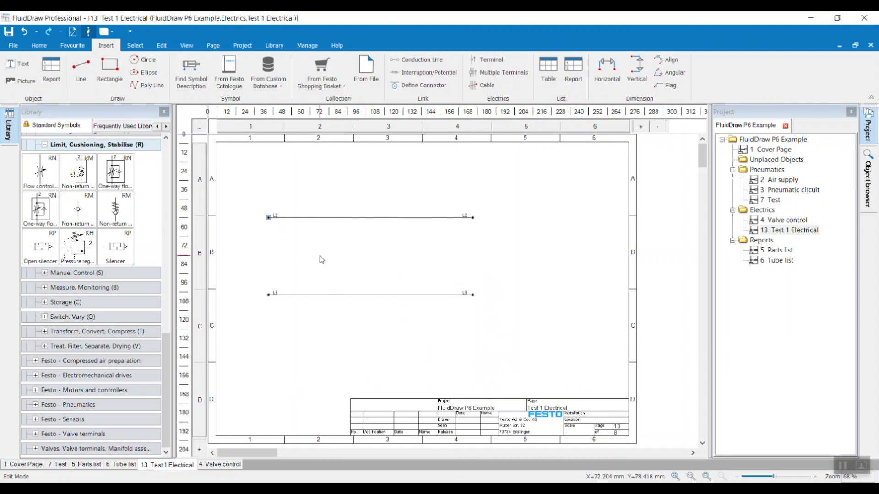
# Step: Draw two single vertical electric conduction lines between the horizontal lines, using multiple-line mode and no displayed identification
pyautogui.click(421, 59)
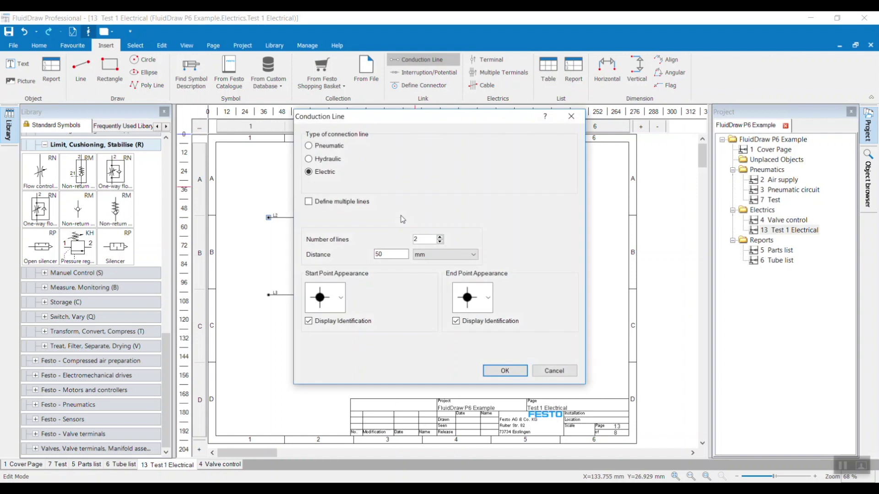
pyautogui.click(329, 203)
pyautogui.click(331, 323)
pyautogui.click(461, 323)
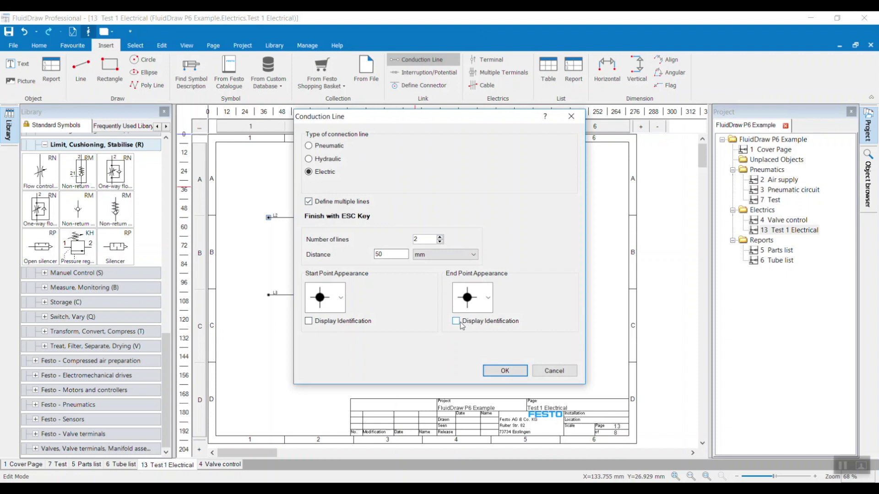
pyautogui.click(440, 242)
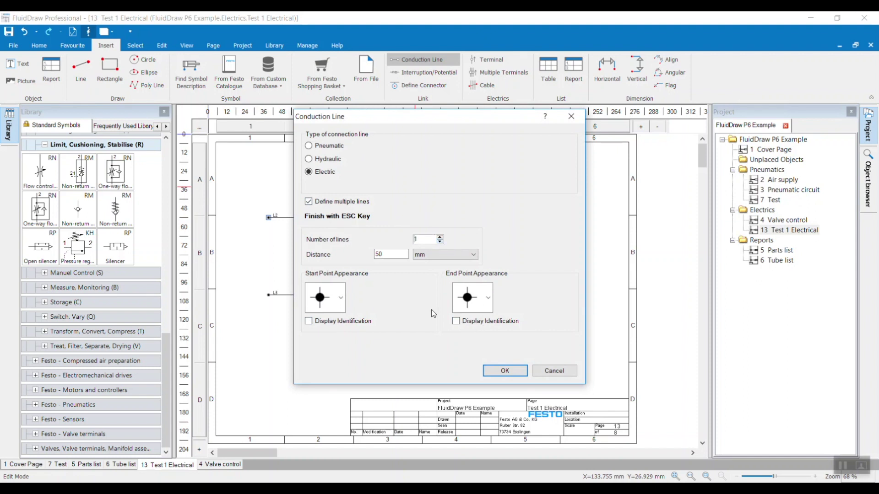
pyautogui.click(504, 371)
pyautogui.click(305, 219)
pyautogui.click(304, 296)
pyautogui.click(357, 218)
pyautogui.click(356, 295)
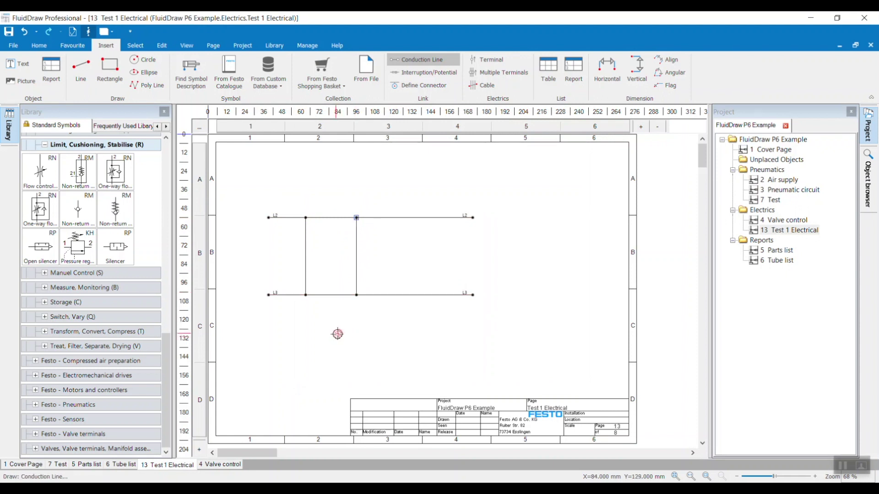
pyautogui.click(376, 297)
pyautogui.press('Escape')
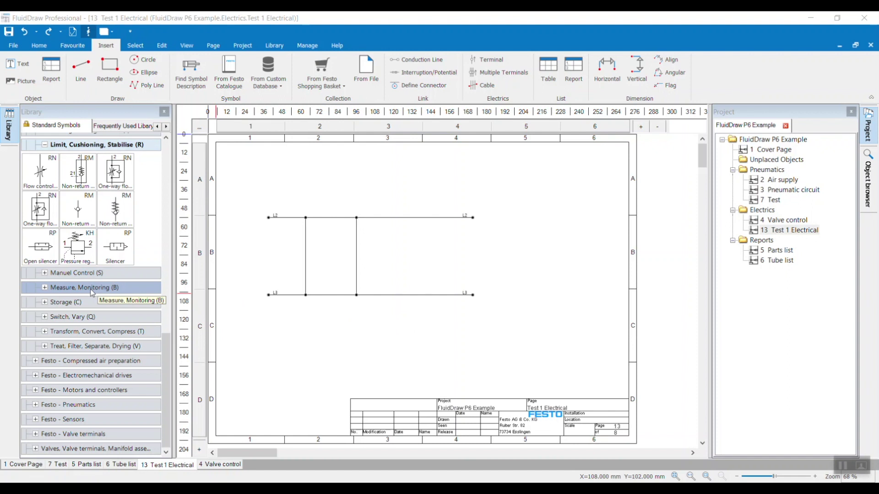
# Step: Place the solenoid valve symbol with the valve sign, from the EN 60617 operating devices, on the first vertical conduction line
pyautogui.scroll(10, 85, 293)
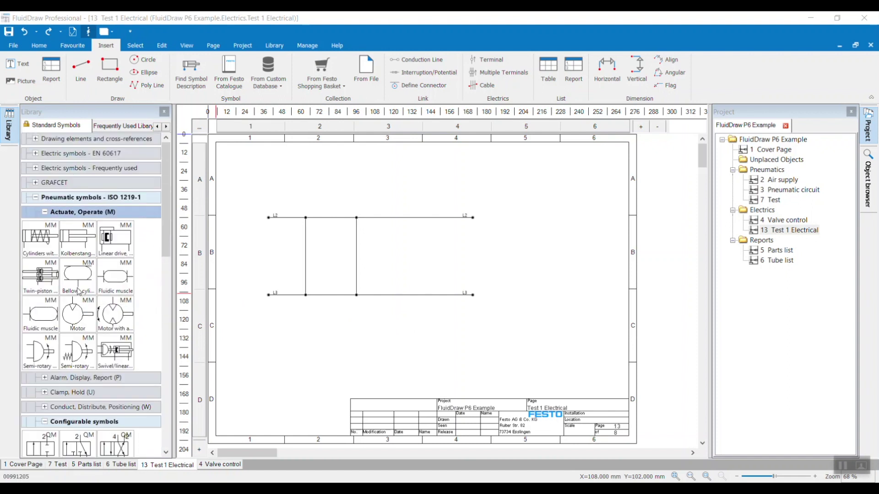
pyautogui.click(35, 154)
pyautogui.scroll(-6, 70, 206)
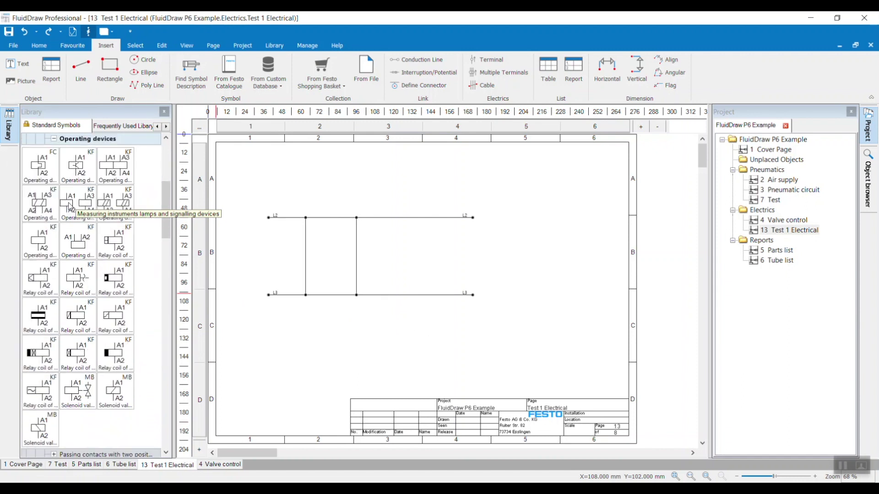
pyautogui.moveTo(77, 341); pyautogui.dragTo(306, 271)
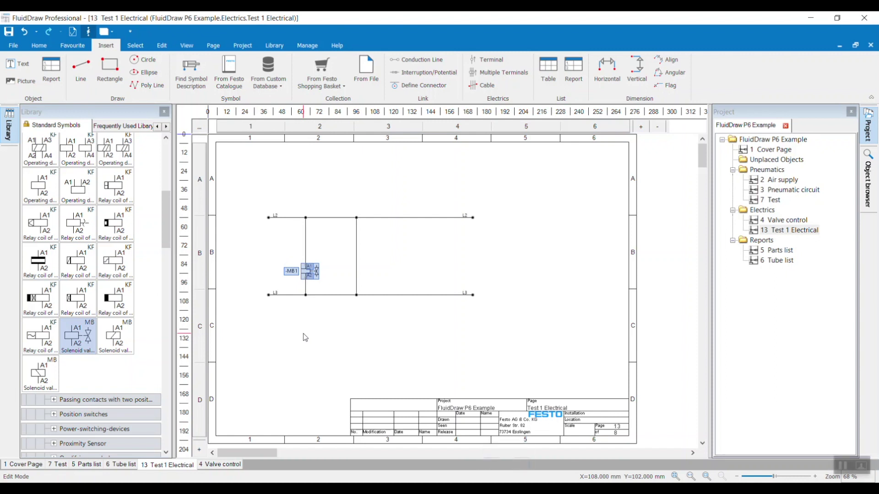
# Step: Link the MB1 electric connector of valve QM1 on page Test to the MB1 solenoid on page Test 1 Electrical
pyautogui.doubleClick(774, 200)
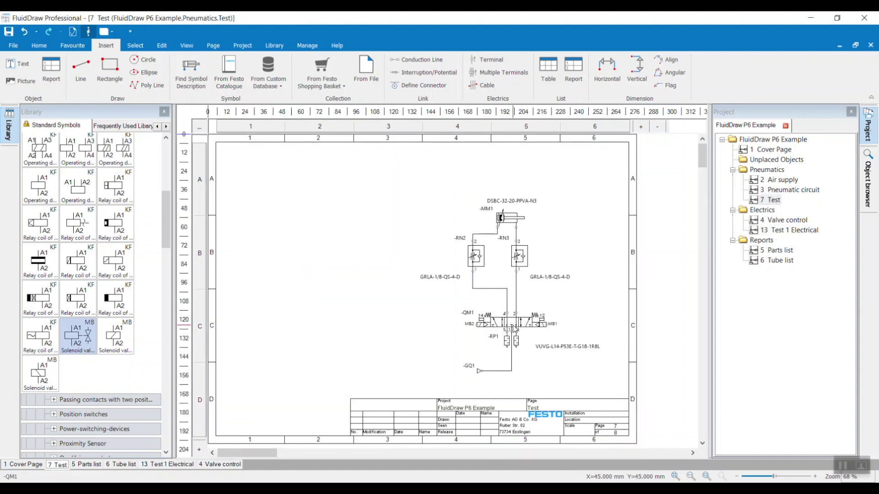
pyautogui.click(514, 326)
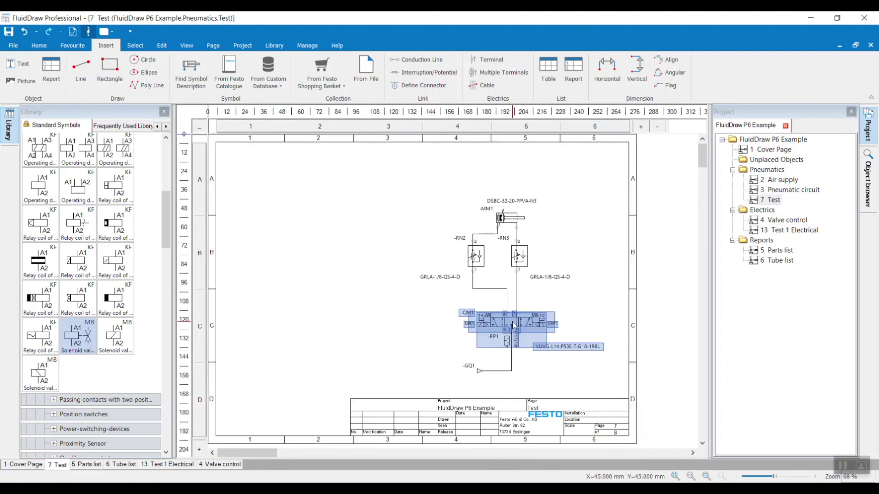
pyautogui.rightClick(514, 326)
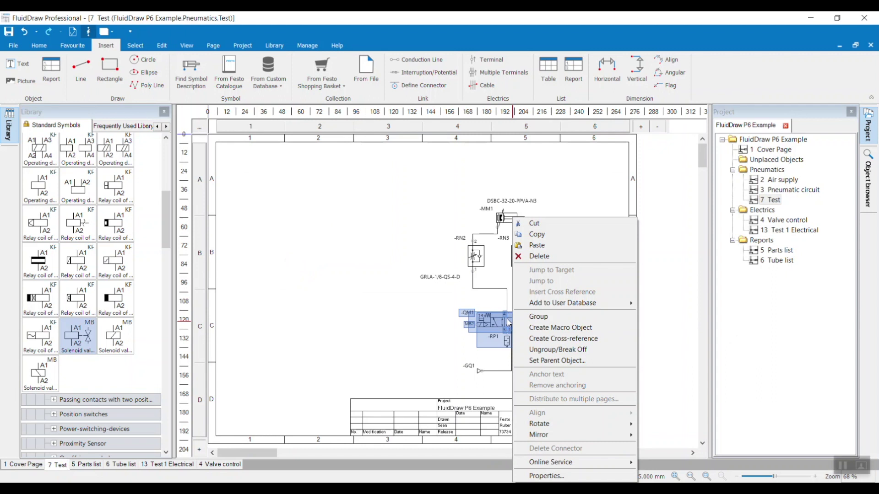
pyautogui.click(543, 476)
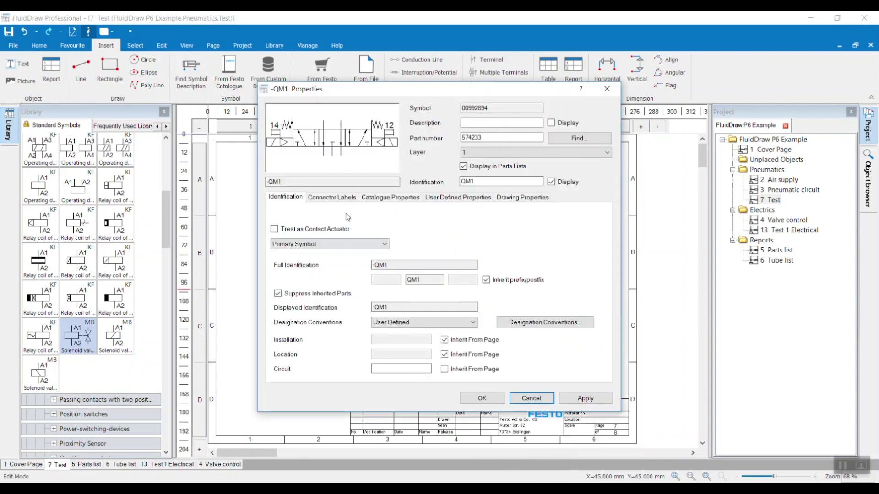
pyautogui.click(340, 199)
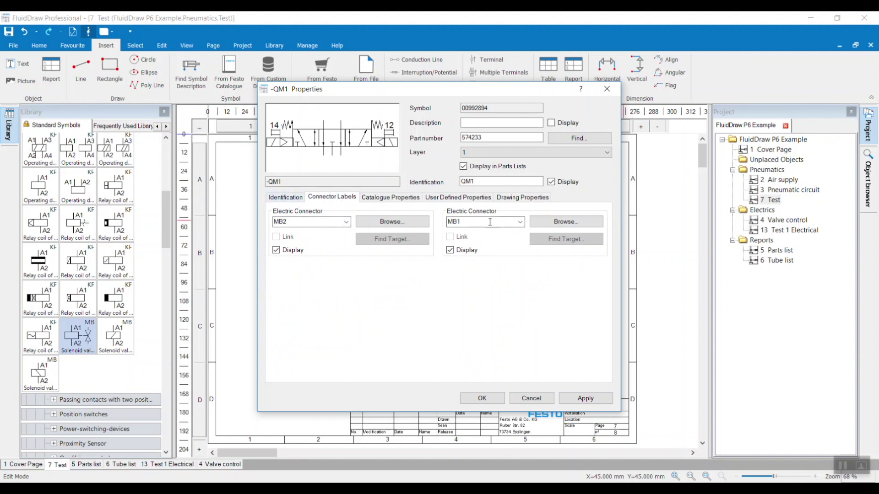
pyautogui.click(548, 224)
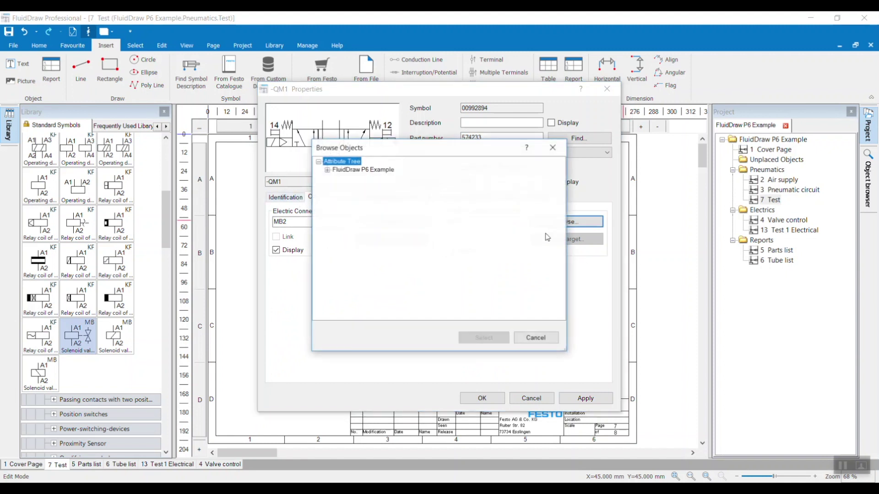
pyautogui.click(328, 170)
pyautogui.click(336, 178)
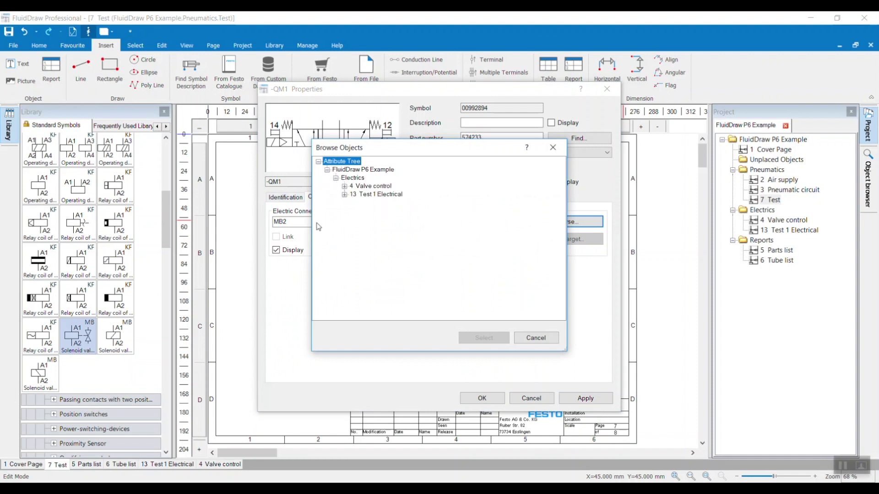
pyautogui.click(344, 195)
pyautogui.click(370, 203)
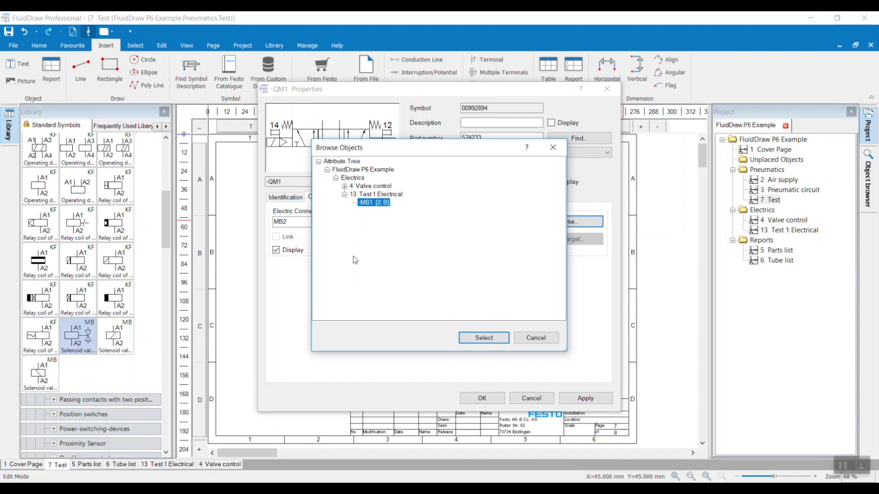
pyautogui.click(474, 341)
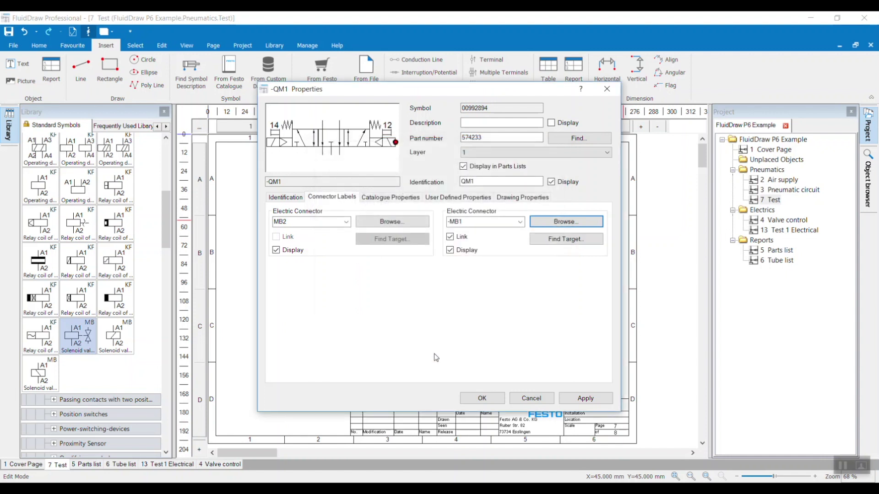
# Step: Make the MB1 solenoid on page Test 1 Electrical a sub-symbol with valve QM1 from page Test as its parent object
pyautogui.click(566, 239)
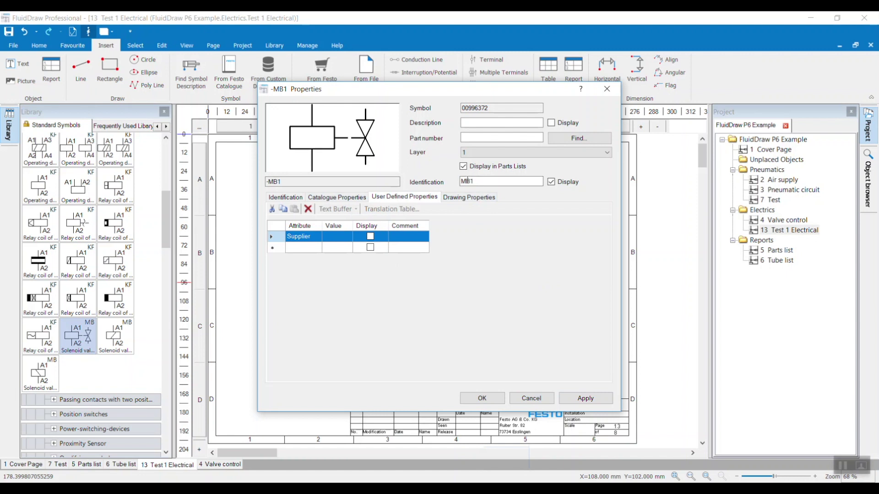
pyautogui.click(296, 201)
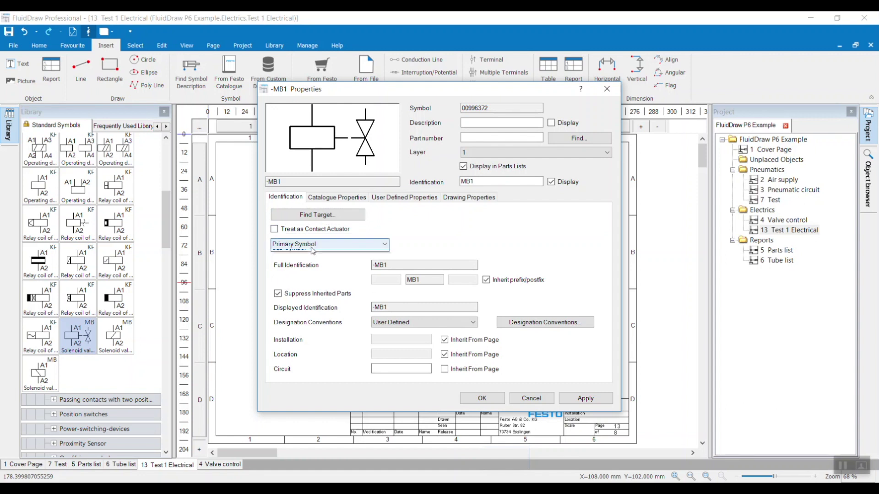
pyautogui.click(311, 244)
pyautogui.click(298, 269)
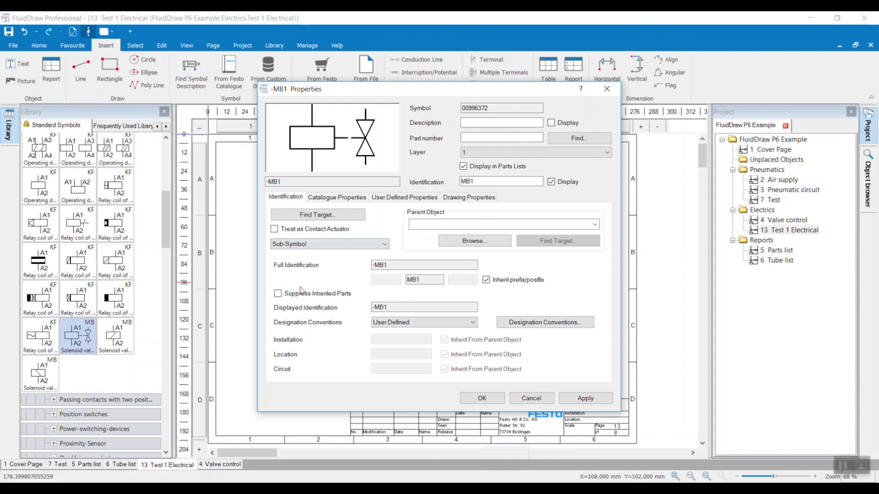
pyautogui.click(472, 244)
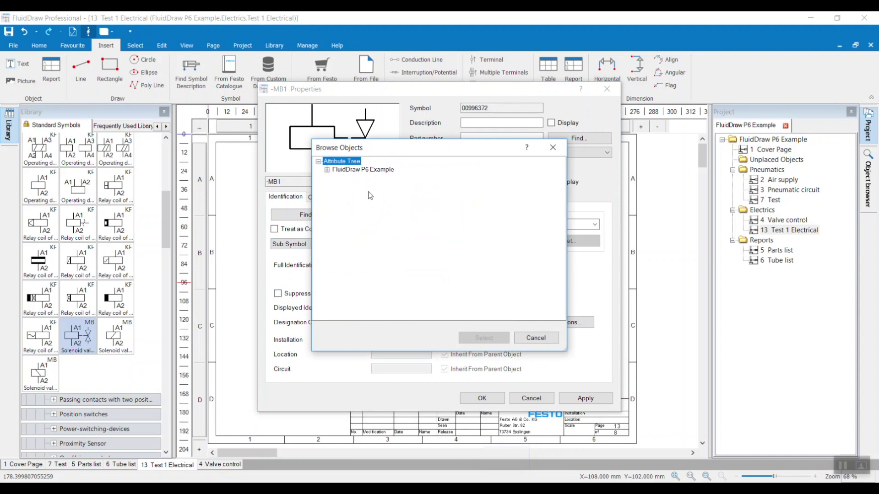
pyautogui.click(328, 171)
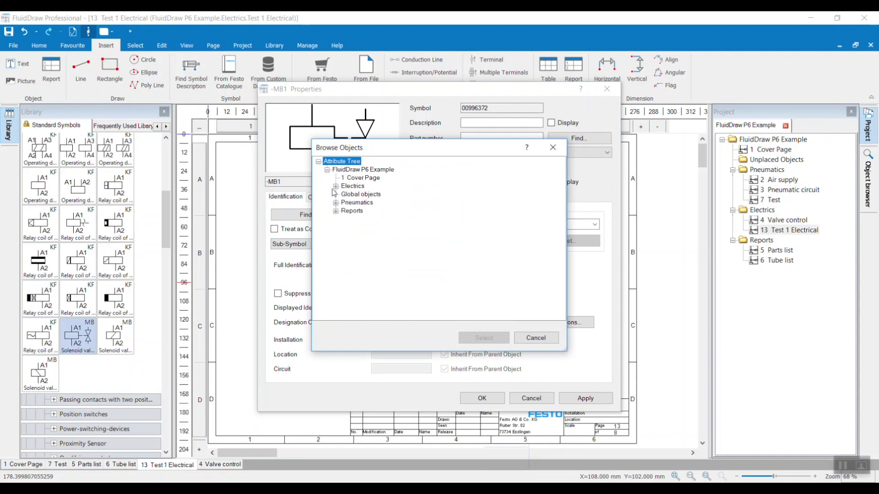
pyautogui.click(336, 203)
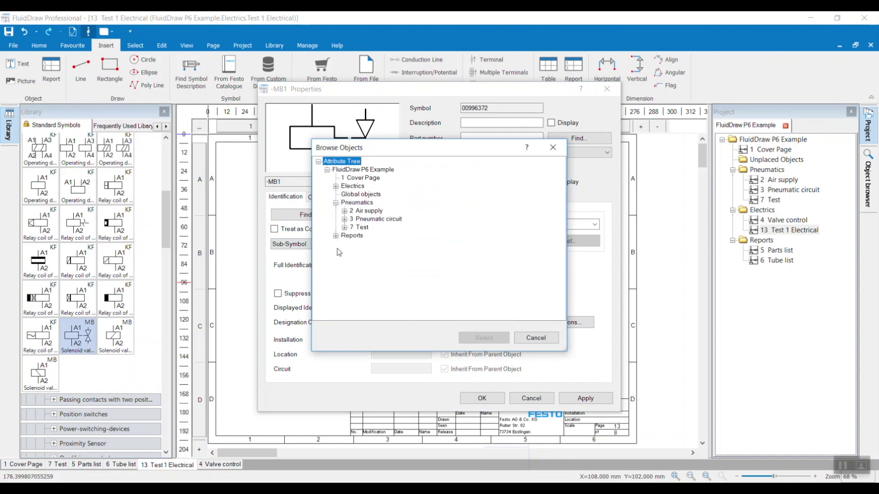
pyautogui.click(344, 227)
pyautogui.click(374, 253)
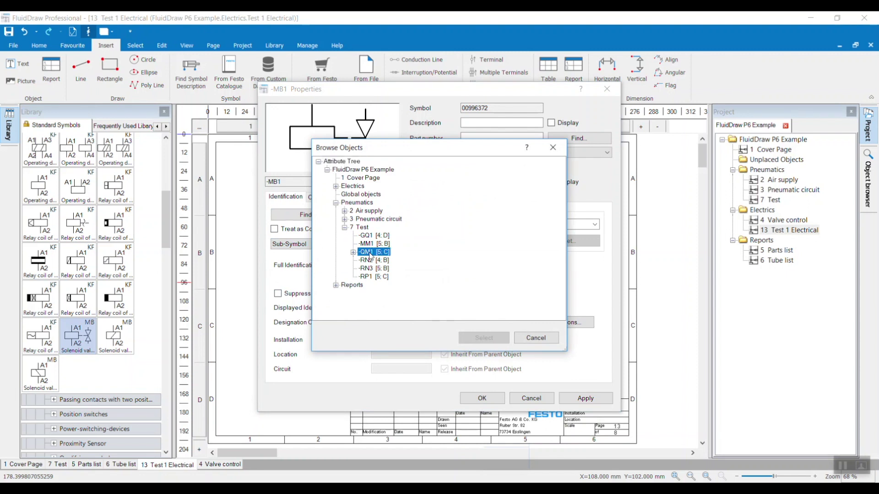
pyautogui.click(484, 338)
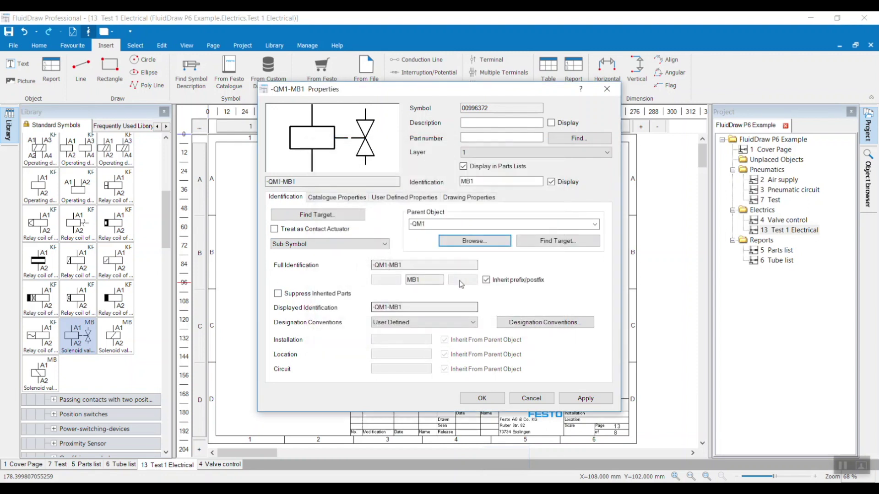
pyautogui.click(584, 398)
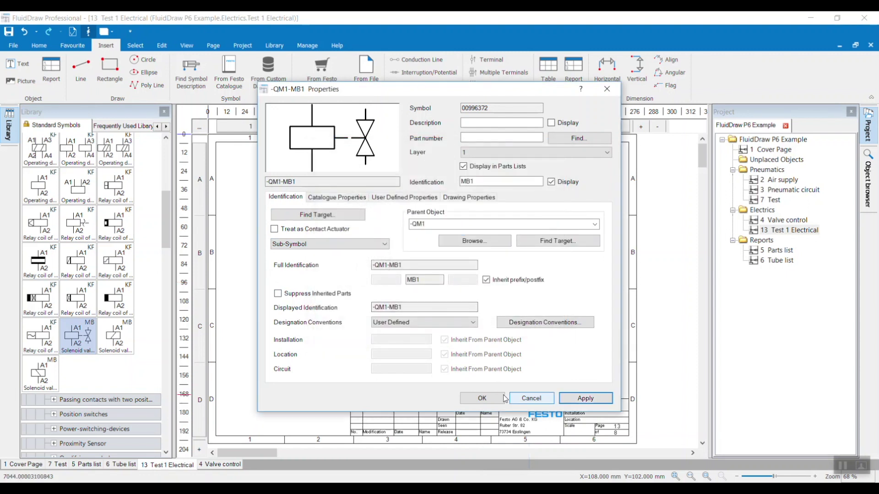
pyautogui.click(483, 399)
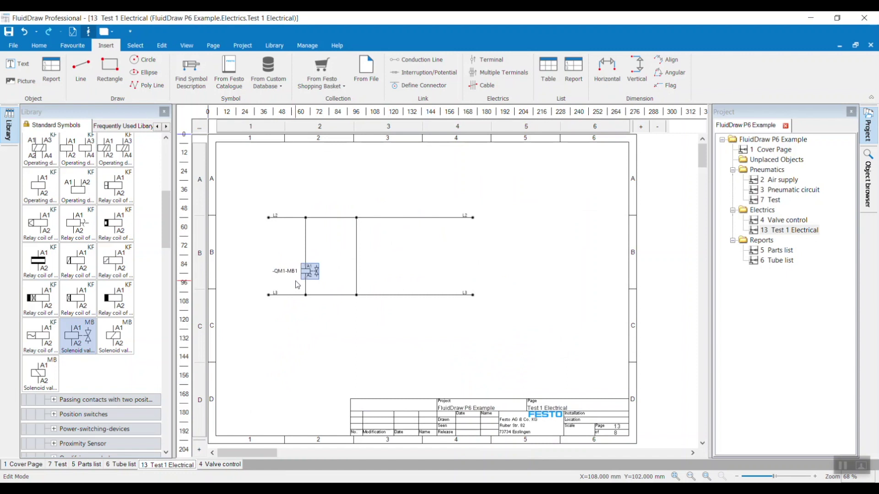
# Step: Follow the QM1-MB1 solenoid's link to its target valve on page Test and return to page Test 1 Electrical
pyautogui.rightClick(309, 274)
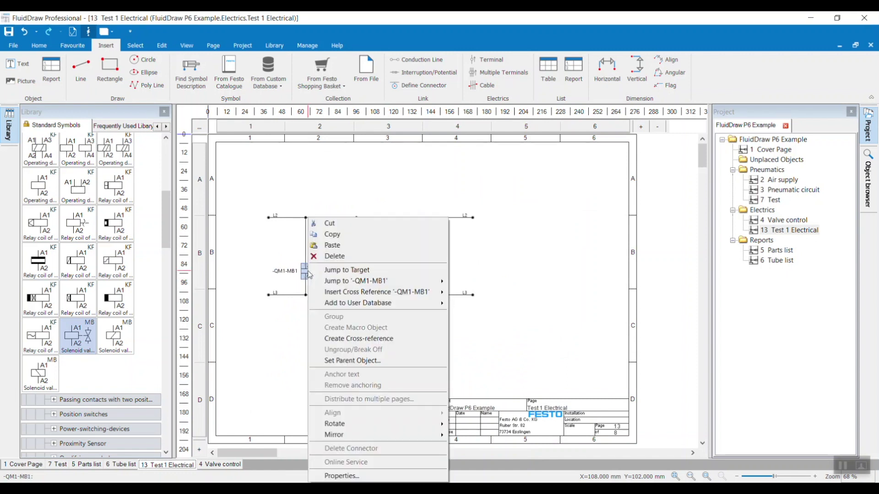
pyautogui.click(345, 270)
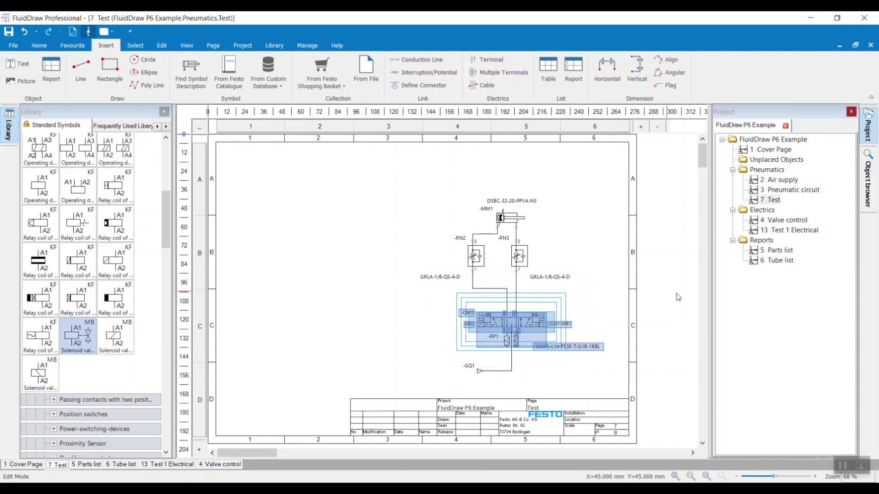
pyautogui.doubleClick(809, 231)
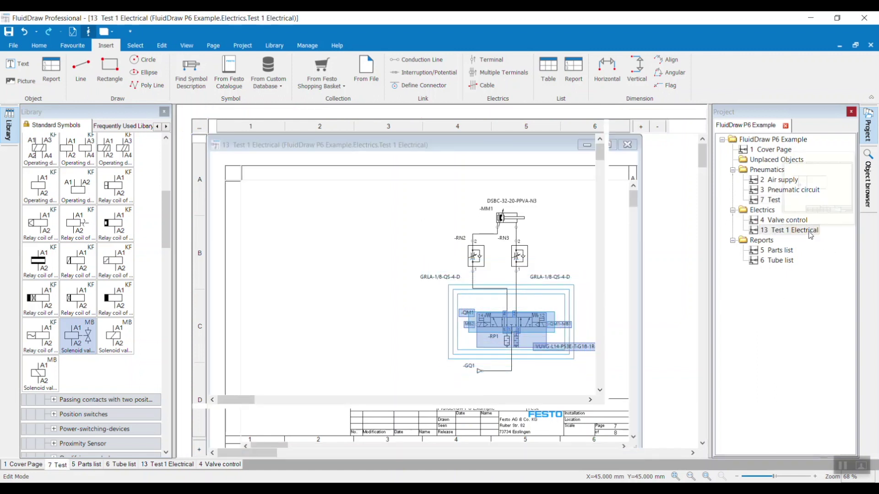
# Step: Place the unplaced object QM1-MB2 on the second vertical conduction line, level with the QM1-MB1 solenoid
pyautogui.click(167, 126)
pyautogui.click(167, 127)
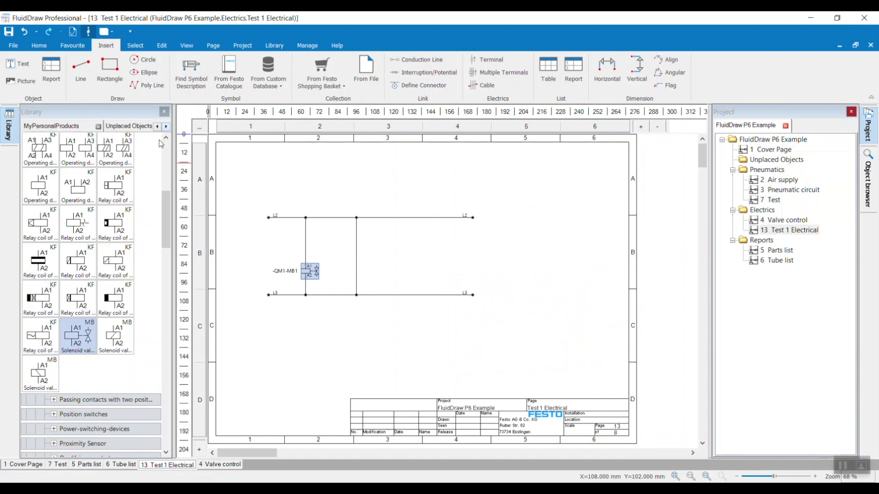
pyautogui.click(133, 127)
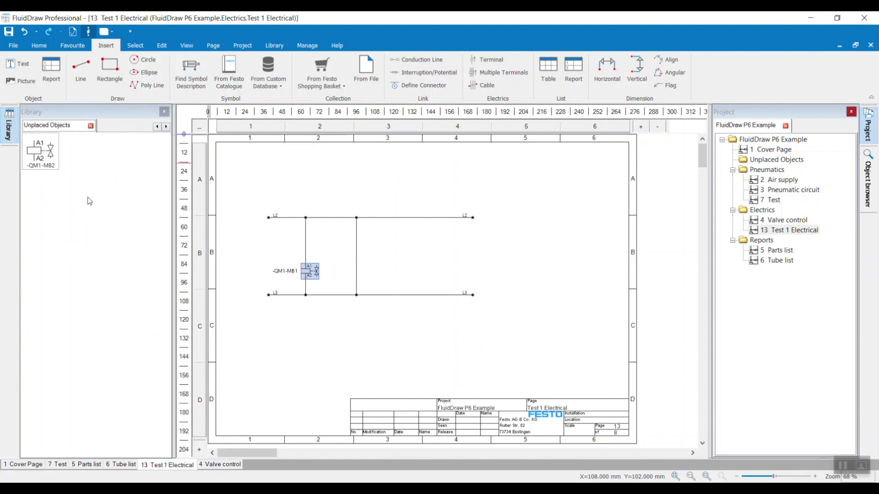
pyautogui.moveTo(40, 154); pyautogui.dragTo(357, 271)
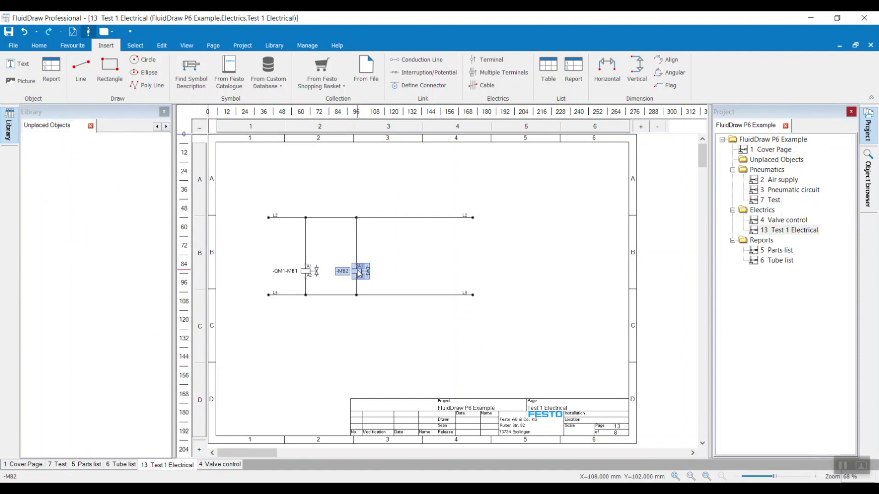
pyautogui.click(417, 274)
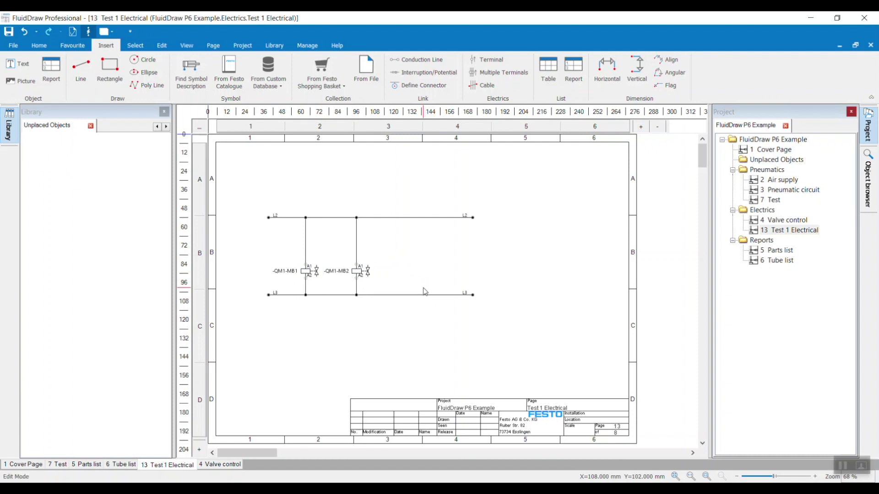
# Step: Follow the QM1-MB2 solenoid's link to the valve on page Test, and from the valve return to the electrical circuit
pyautogui.rightClick(356, 271)
pyautogui.click(344, 287)
pyautogui.click(356, 270)
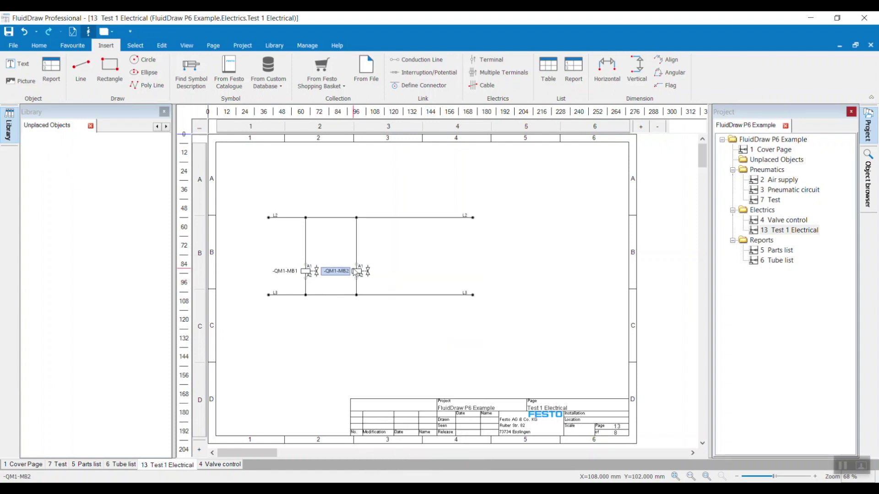
pyautogui.rightClick(355, 271)
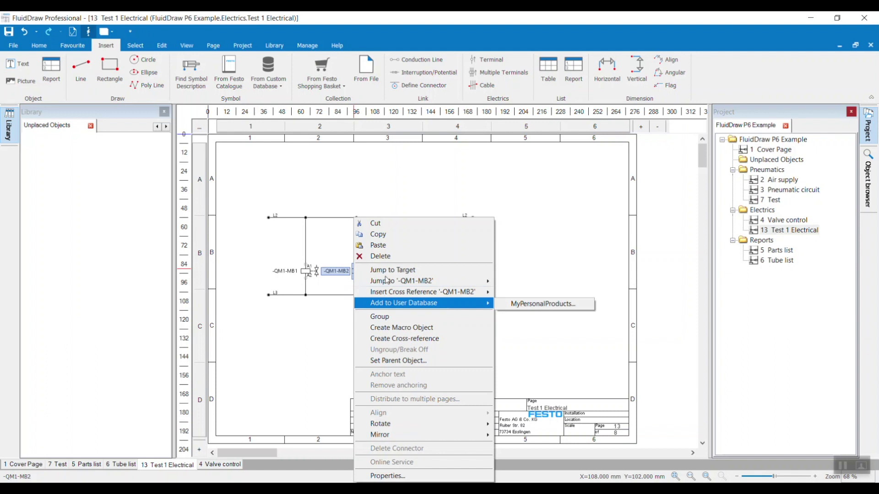
pyautogui.click(395, 271)
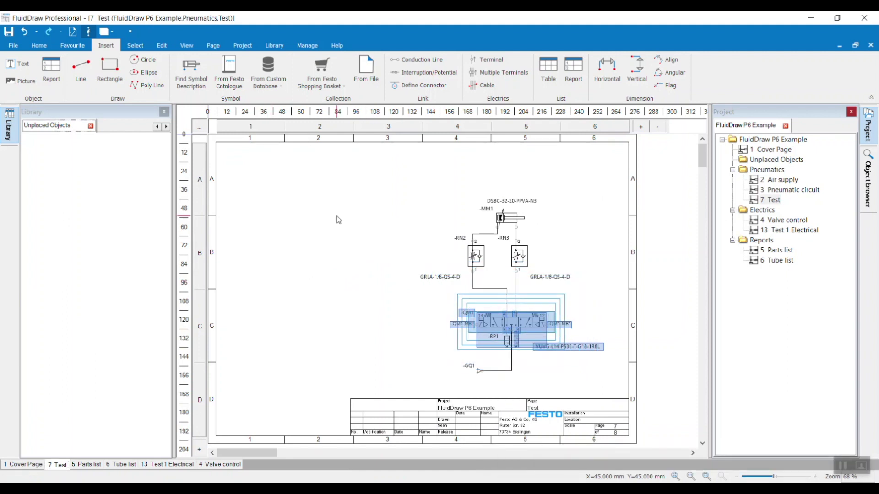
pyautogui.doubleClick(560, 323)
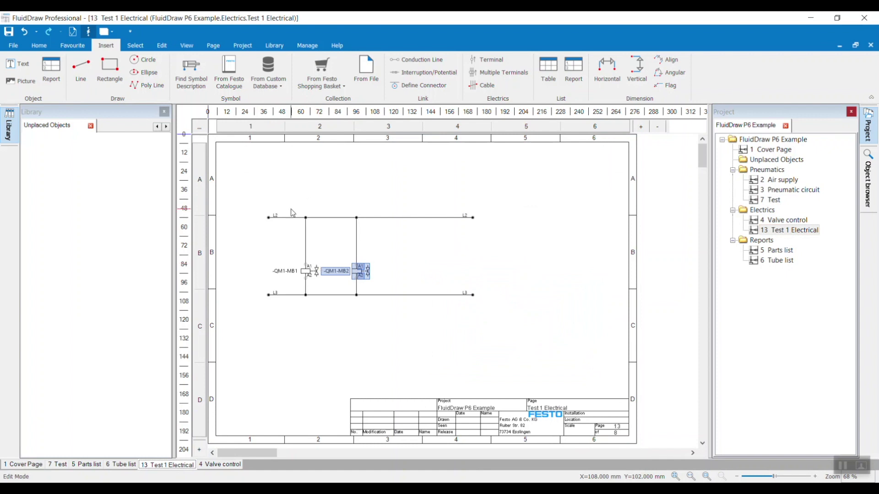
# Step: Place a push-button switch with contacts 3 and 4, from the single-pole switches, above the solenoid on each vertical conduction line
pyautogui.click(158, 129)
pyautogui.click(157, 128)
pyautogui.click(67, 130)
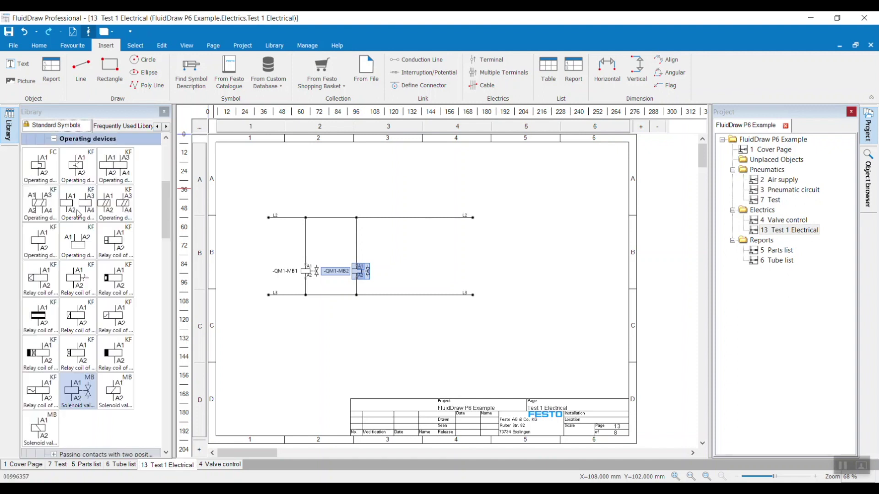
pyautogui.scroll(-5, 74, 216)
pyautogui.scroll(-4, 75, 220)
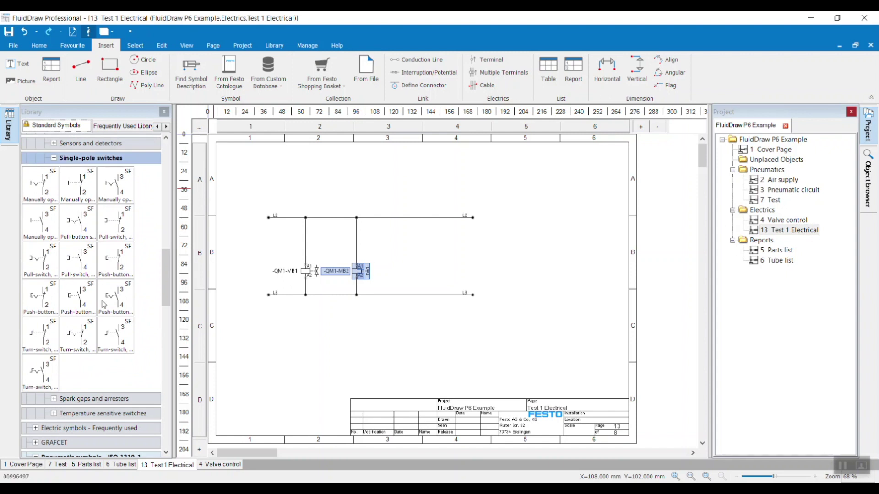
pyautogui.moveTo(118, 301); pyautogui.dragTo(306, 246)
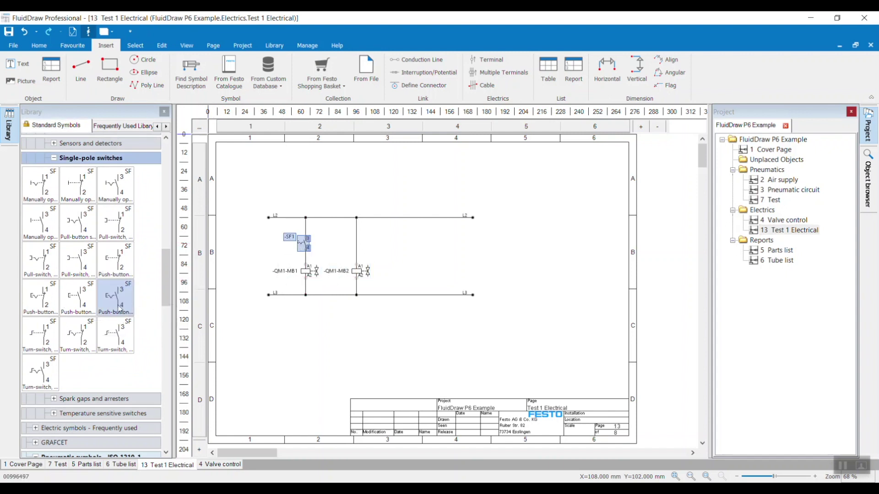
pyautogui.moveTo(114, 295); pyautogui.dragTo(354, 245)
pyautogui.click(427, 266)
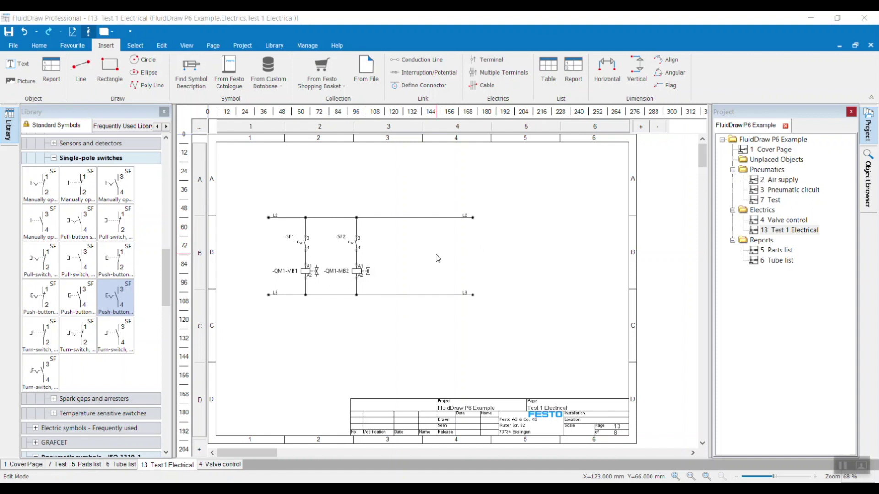
# Step: Create terminal strip X1 with 8 terminals and insert a terminal with displayed identification above the switch on each vertical line
pyautogui.click(491, 73)
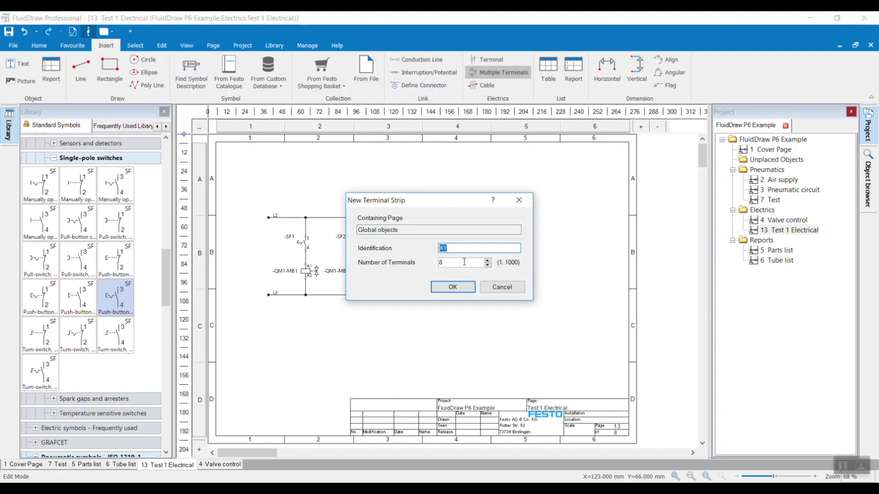
pyautogui.click(453, 288)
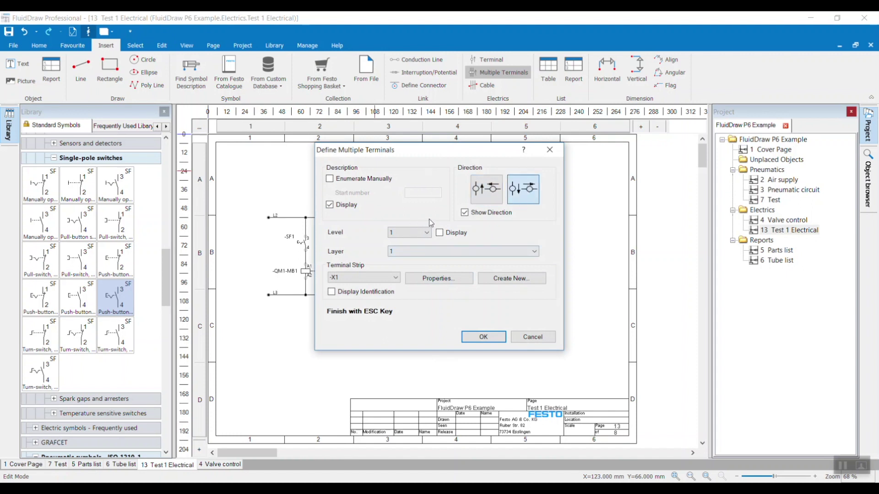
pyautogui.click(366, 296)
pyautogui.click(484, 337)
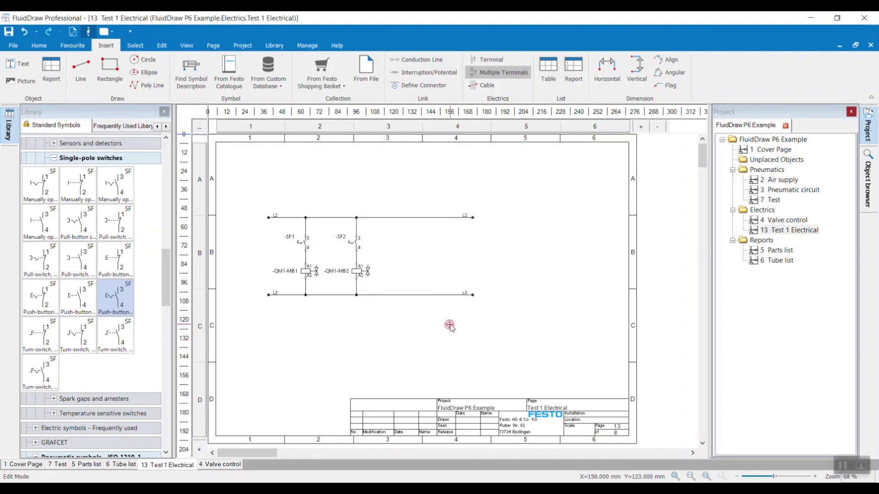
pyautogui.click(306, 226)
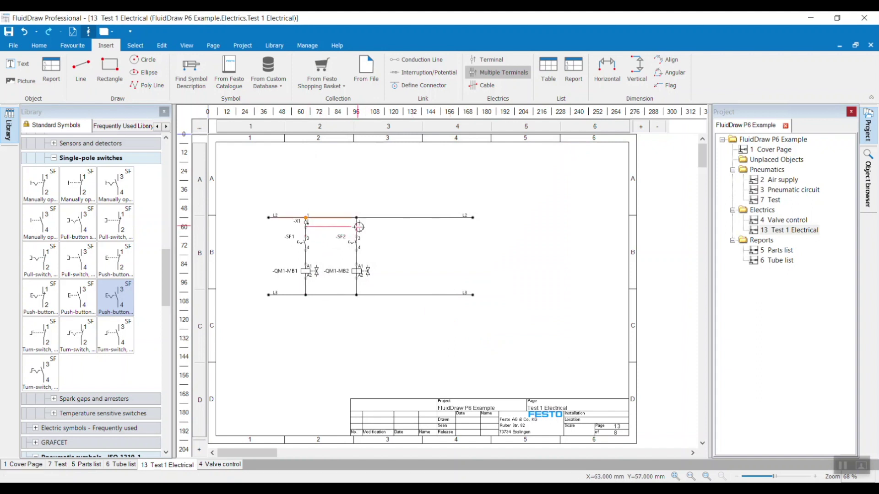
pyautogui.click(358, 226)
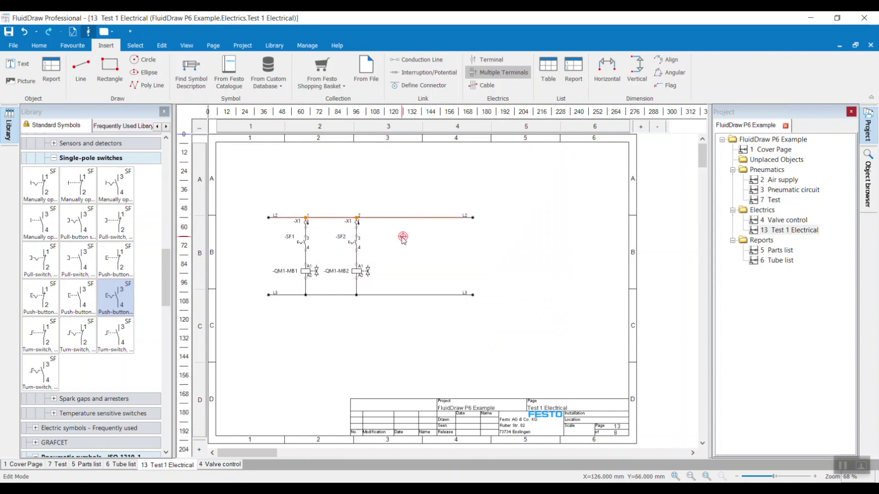
pyautogui.press('Escape')
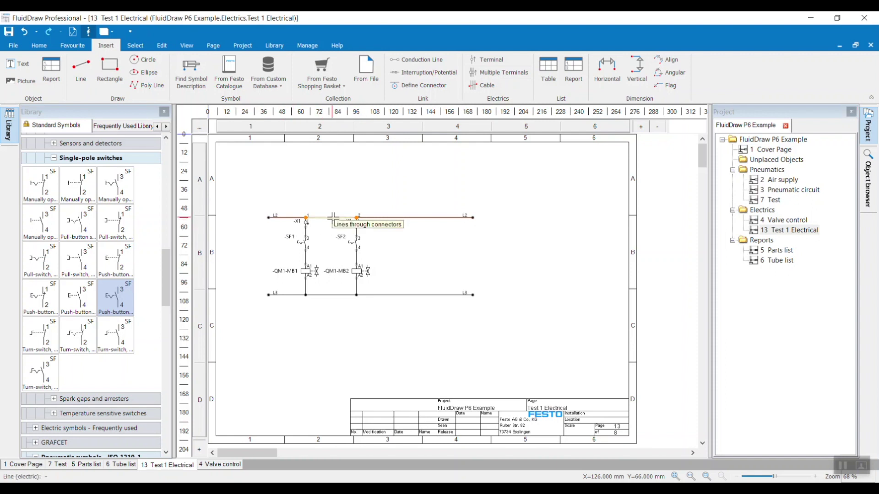
# Step: Move the whole L2 conduction line about 12 mm up from its original position, keeping the vertical lines connected
pyautogui.moveTo(333, 218); pyautogui.dragTo(333, 185)
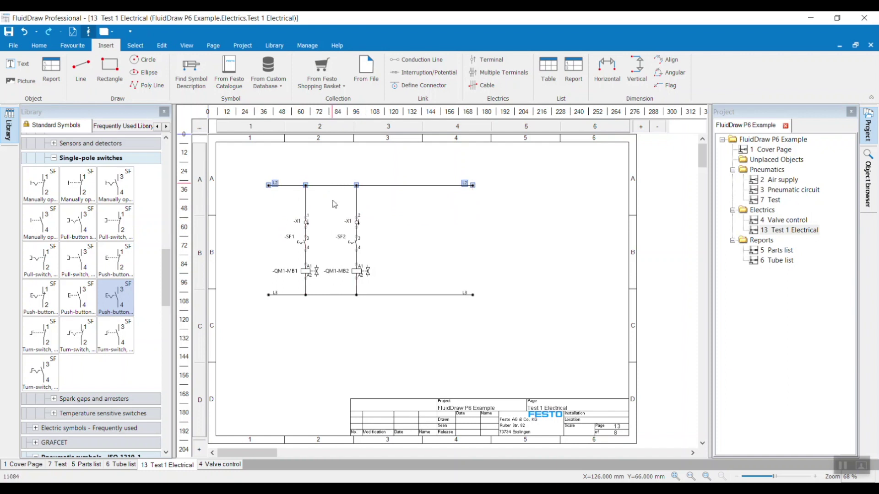
pyautogui.click(335, 187)
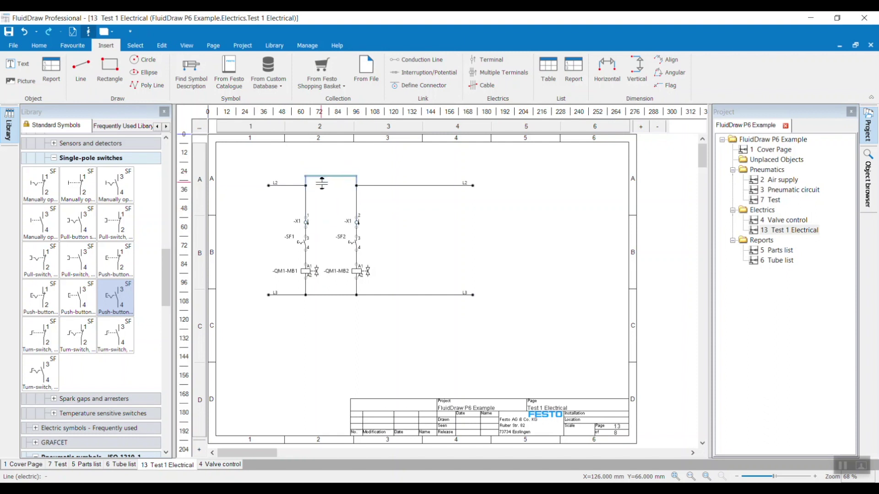
pyautogui.click(322, 187)
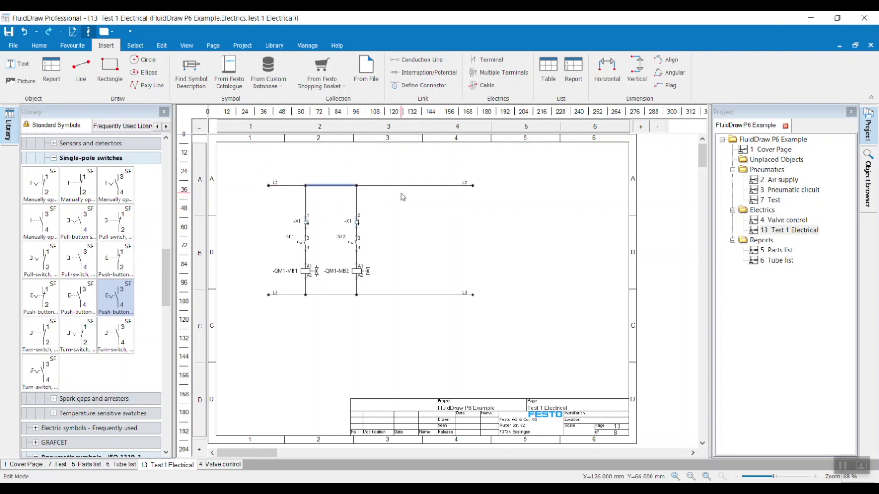
pyautogui.click(337, 204)
pyautogui.click(334, 186)
pyautogui.moveTo(334, 185); pyautogui.dragTo(333, 202)
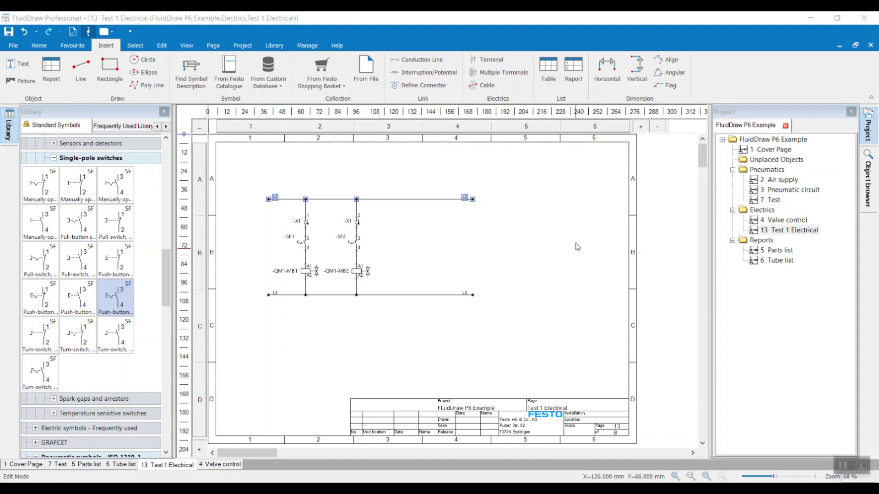
# Step: Open page 7 Test and place a Single Position Parts List report in the page's empty upper-left area
pyautogui.doubleClick(778, 200)
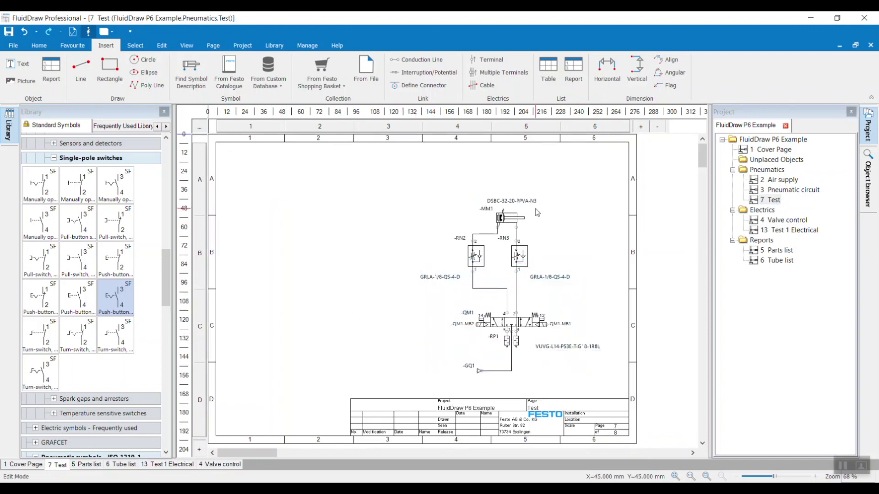
pyautogui.click(582, 66)
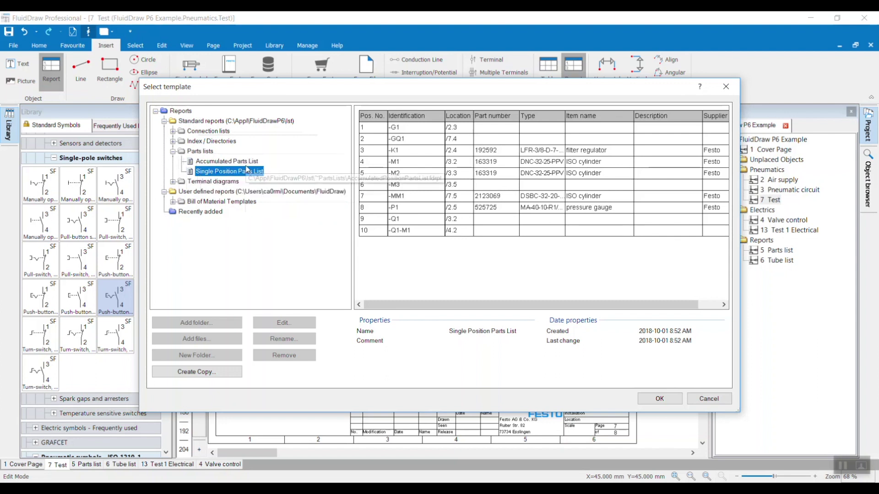
pyautogui.click(655, 399)
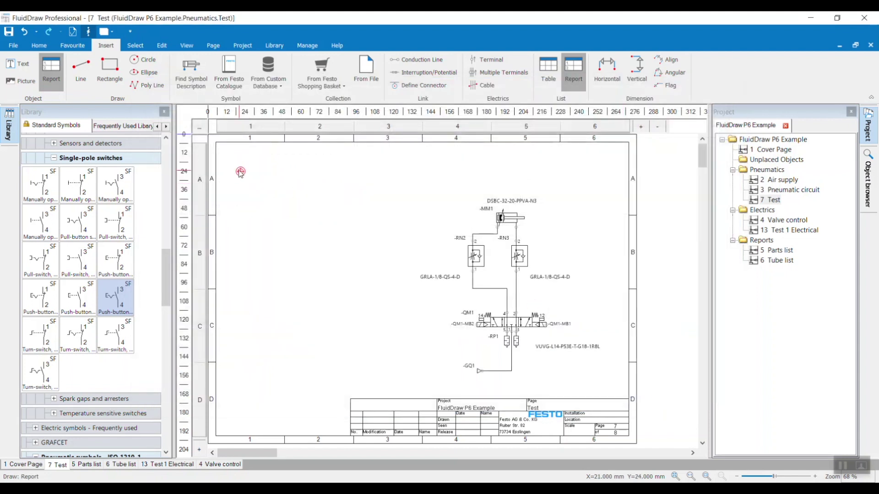
pyautogui.click(239, 171)
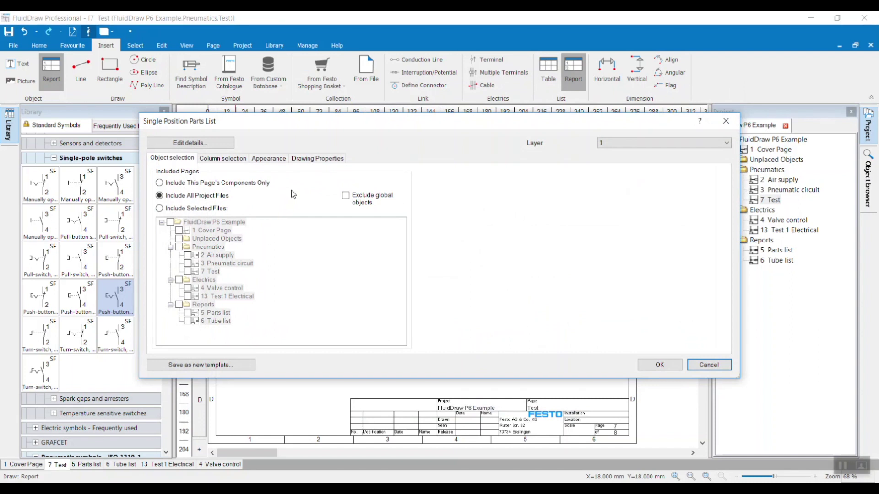
# Step: Limit the parts list to the selected file 7 Test and move the table into the page's upper-left corner
pyautogui.click(205, 209)
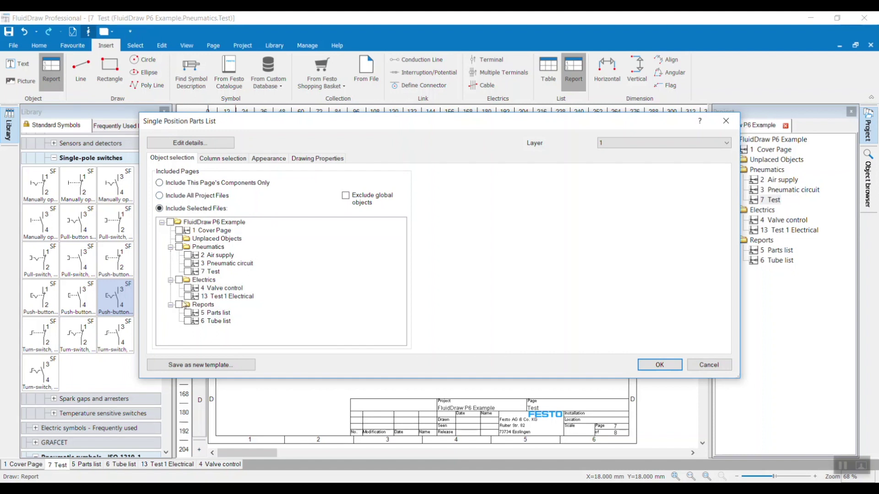
pyautogui.click(188, 272)
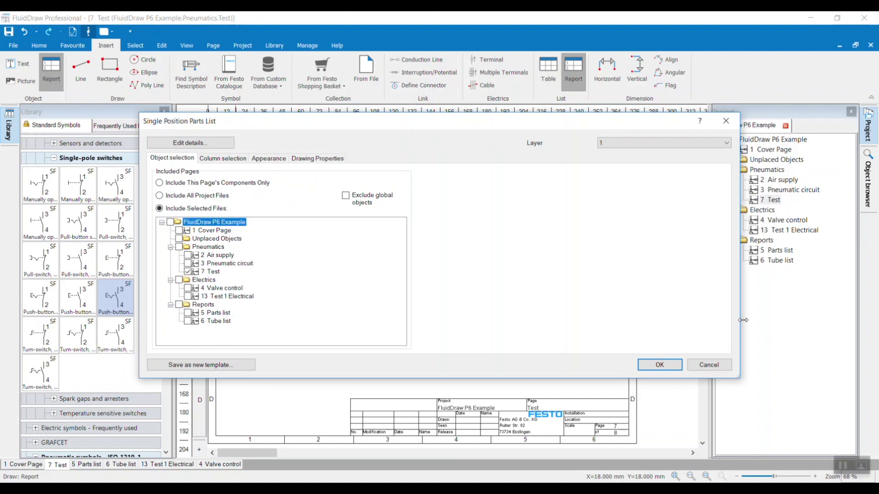
pyautogui.click(660, 365)
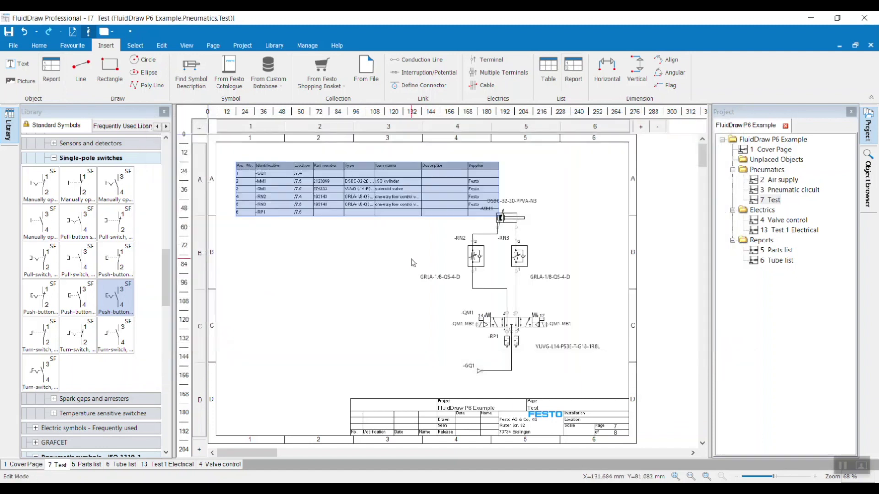
pyautogui.moveTo(366, 164); pyautogui.dragTo(350, 152)
pyautogui.click(351, 252)
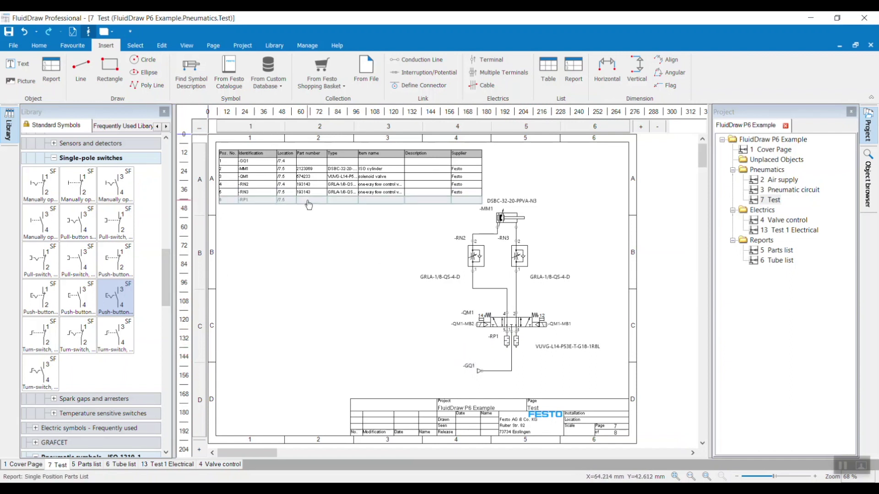
# Step: Assign catalogue part 6841, silencer U-1/8-B, to symbol -RP1 by searching the Festo catalogue for u-1/8
pyautogui.click(508, 345)
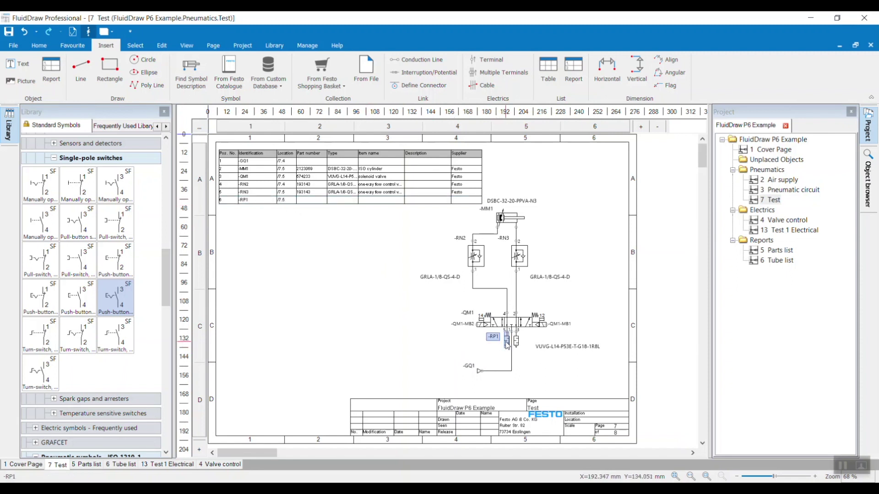
pyautogui.rightClick(507, 344)
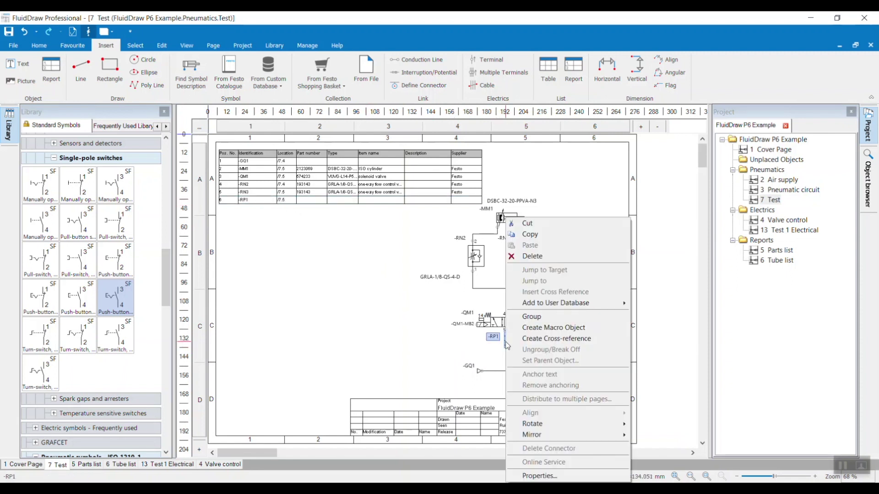
pyautogui.click(532, 478)
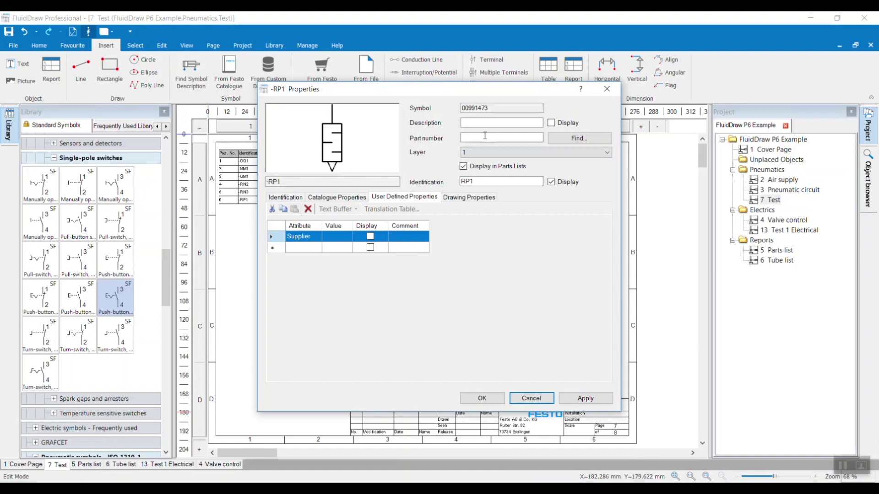
pyautogui.click(573, 139)
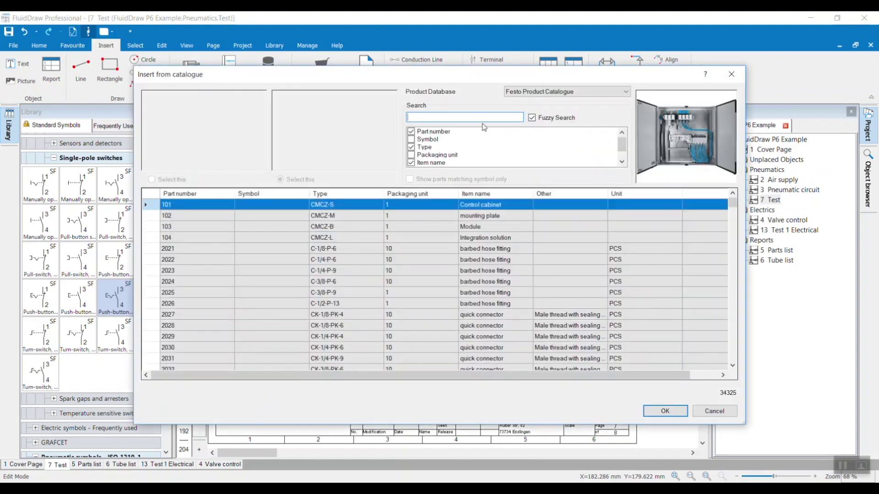
pyautogui.write('u-1')
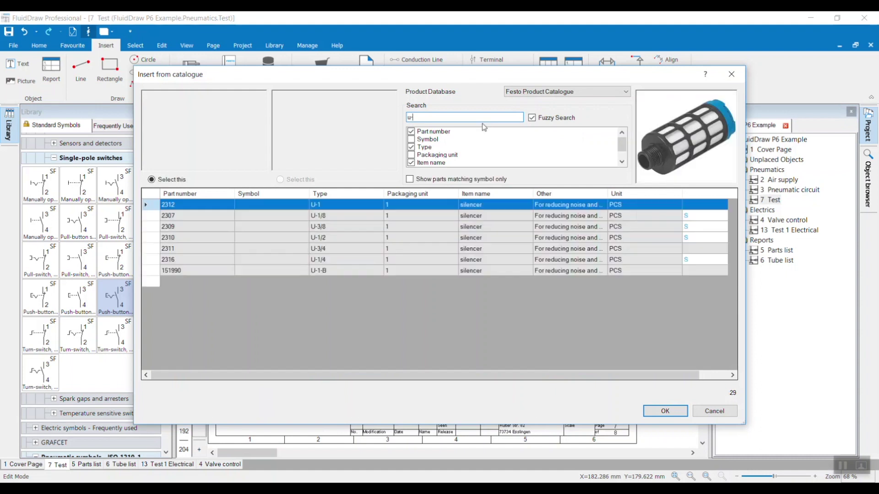
pyautogui.write('/8')
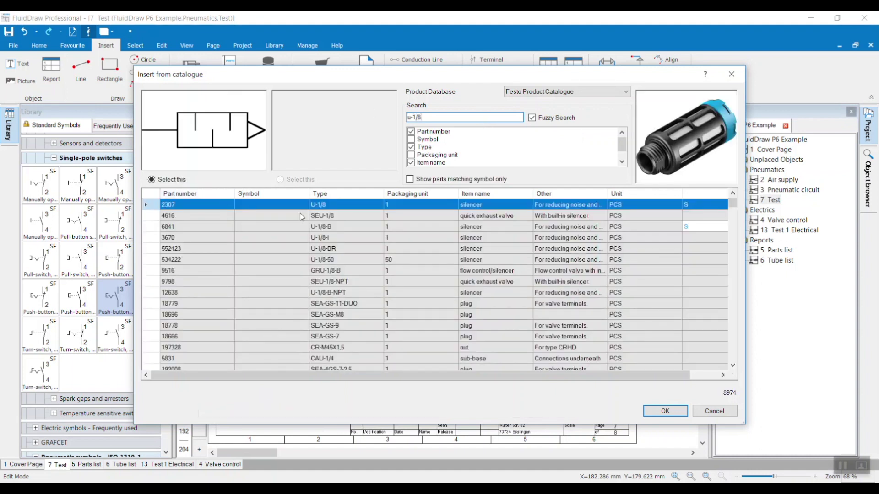
pyautogui.doubleClick(252, 230)
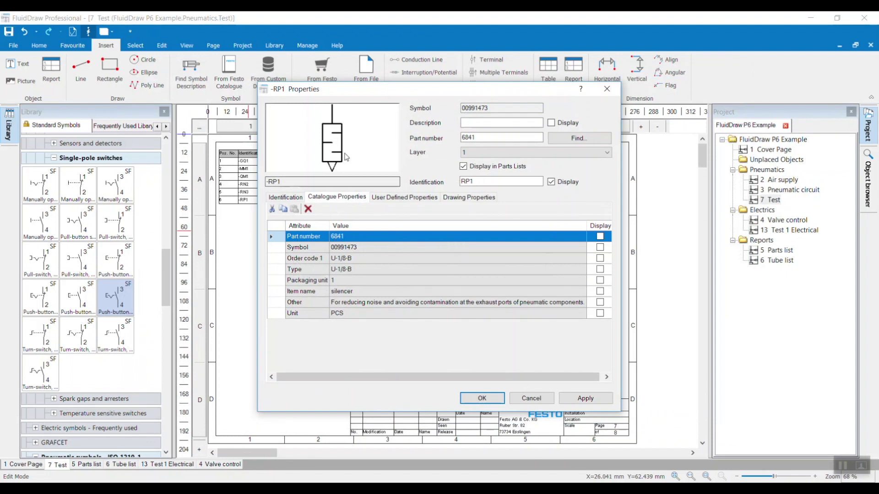
pyautogui.click(483, 398)
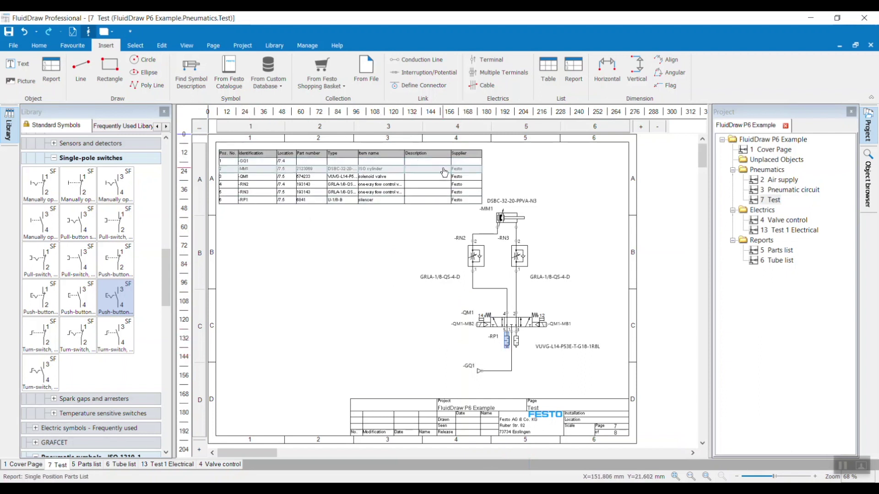
# Step: Exclude the compressed air source -GQ1 from display in parts lists
pyautogui.click(479, 375)
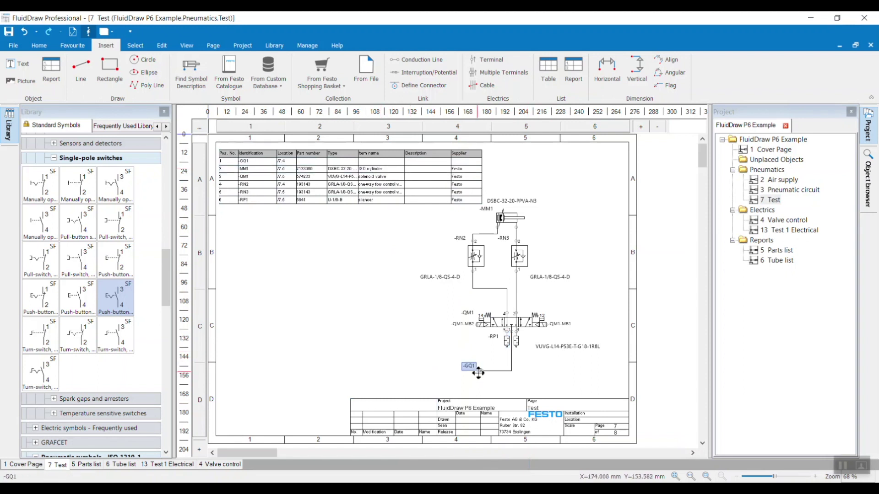
pyautogui.rightClick(478, 374)
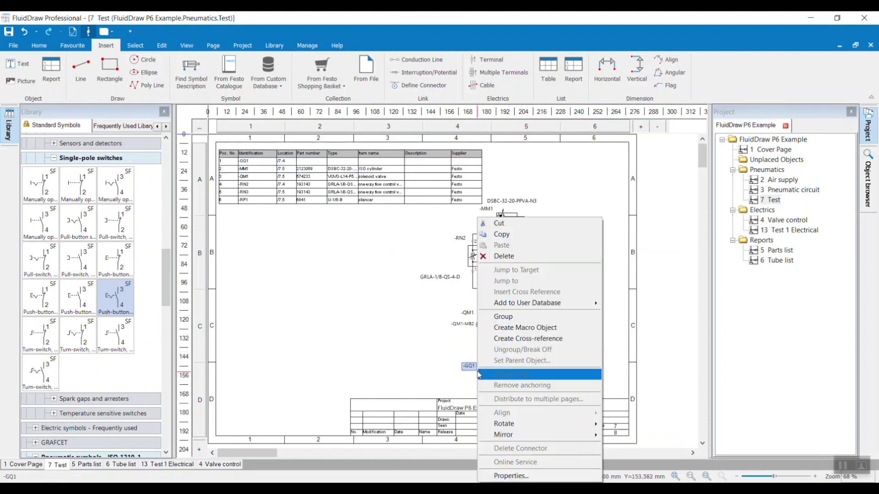
pyautogui.click(502, 476)
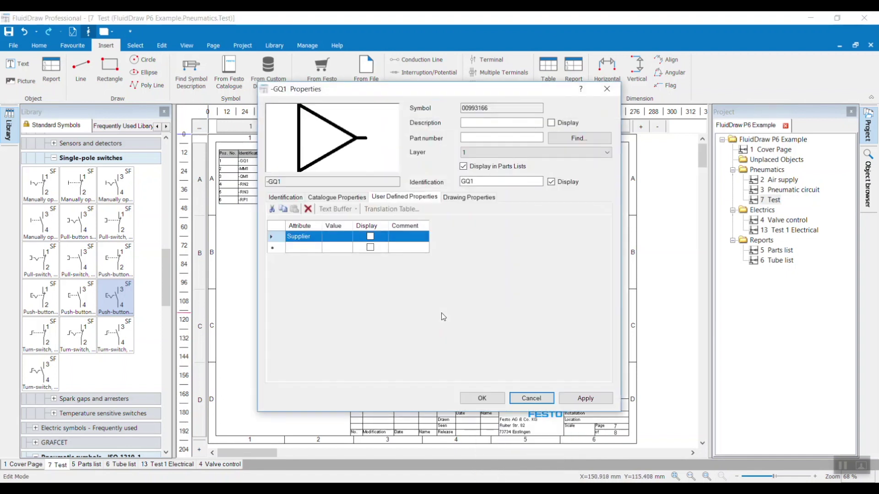
pyautogui.click(463, 167)
pyautogui.click(481, 396)
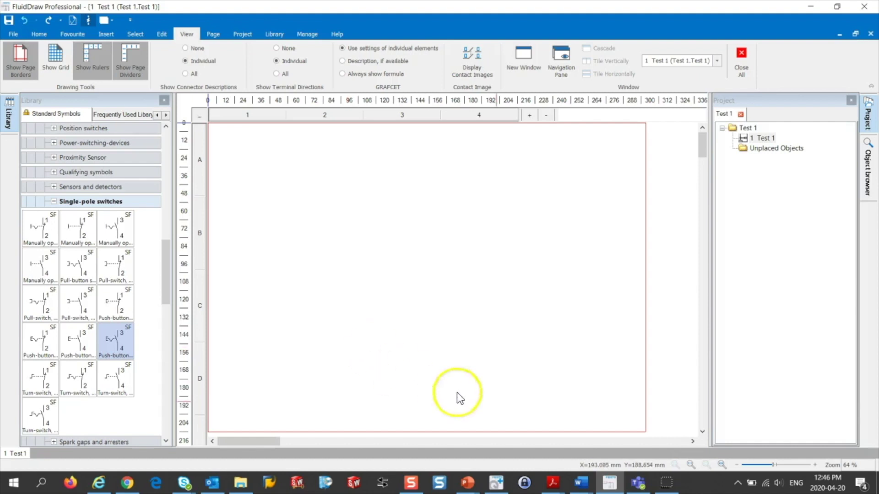
# Step: Insert the configured CPV10-VI valve terminal 10P-10-8A-IC-V-Z-MMQMGFPCYEVF+MA from the Festo catalogue at the upper-left corner of page Test 1
pyautogui.click(496, 483)
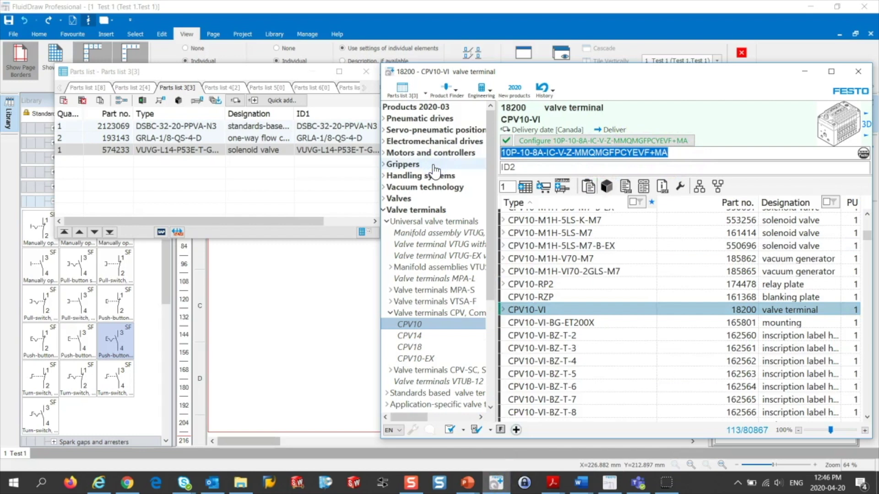
pyautogui.click(268, 333)
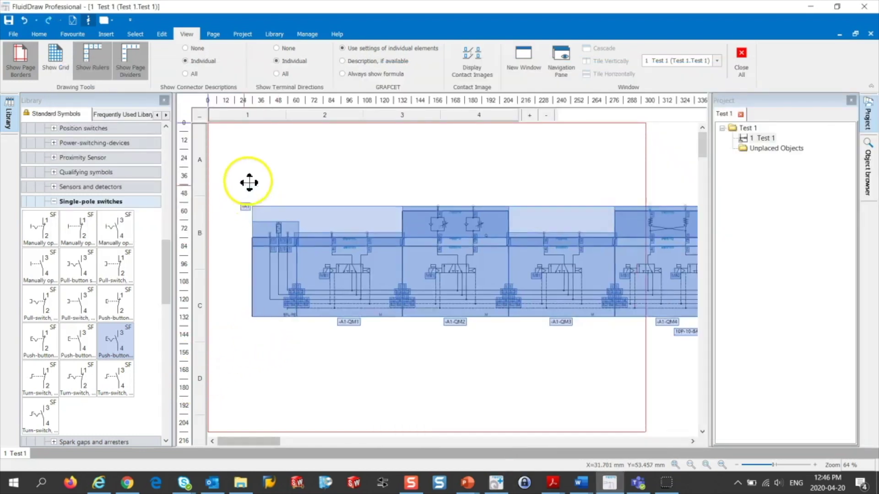
pyautogui.click(221, 134)
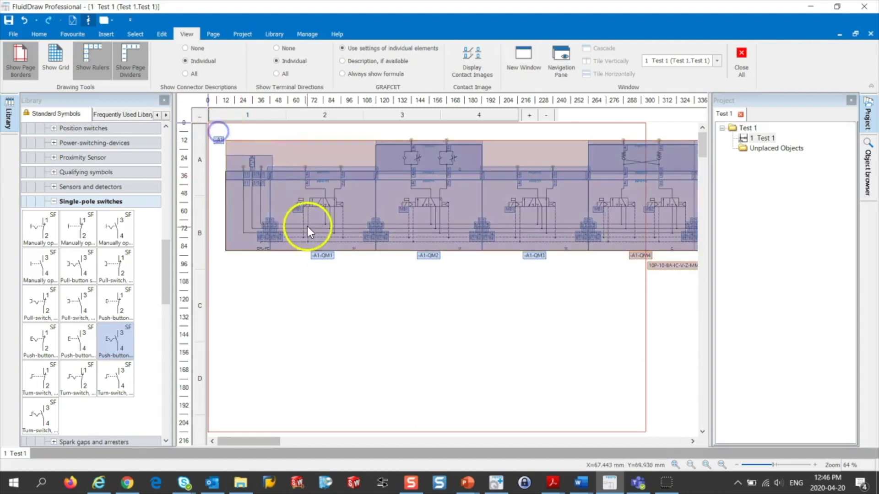
pyautogui.keyDown('ctrl'); pyautogui.scroll(-3, 328, 339); pyautogui.keyUp('ctrl')
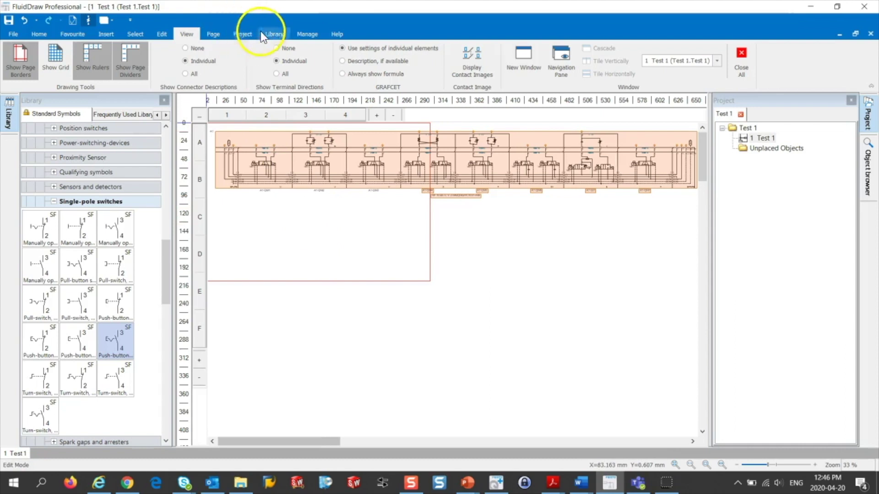
# Step: Enable the product catalogue option for inserting legacy valve terminal symbols
pyautogui.click(303, 33)
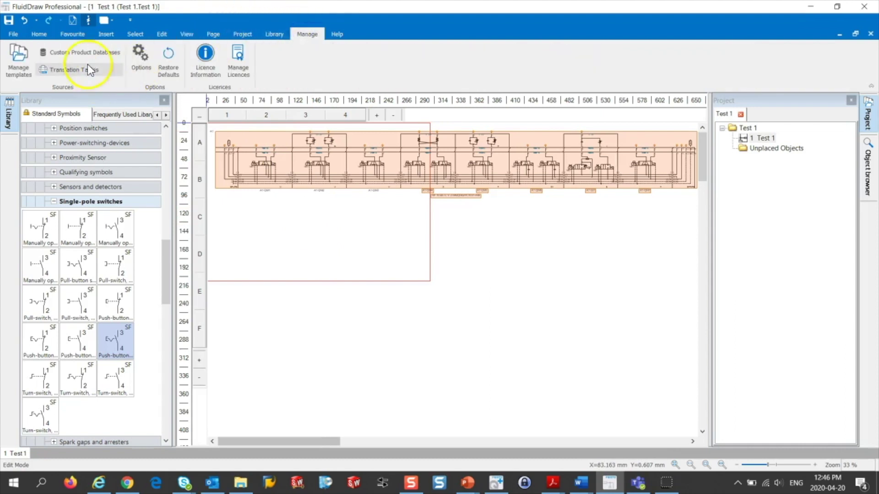
pyautogui.click(144, 67)
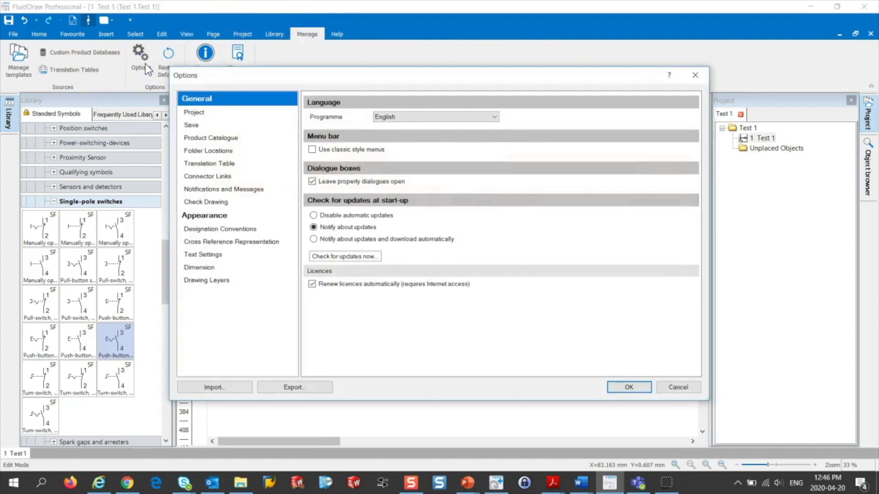
pyautogui.click(308, 28)
pyautogui.click(246, 33)
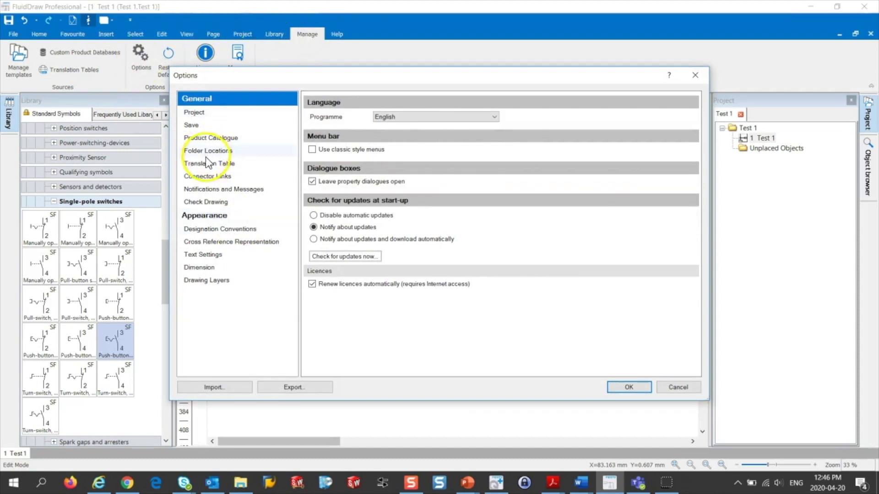
pyautogui.click(210, 138)
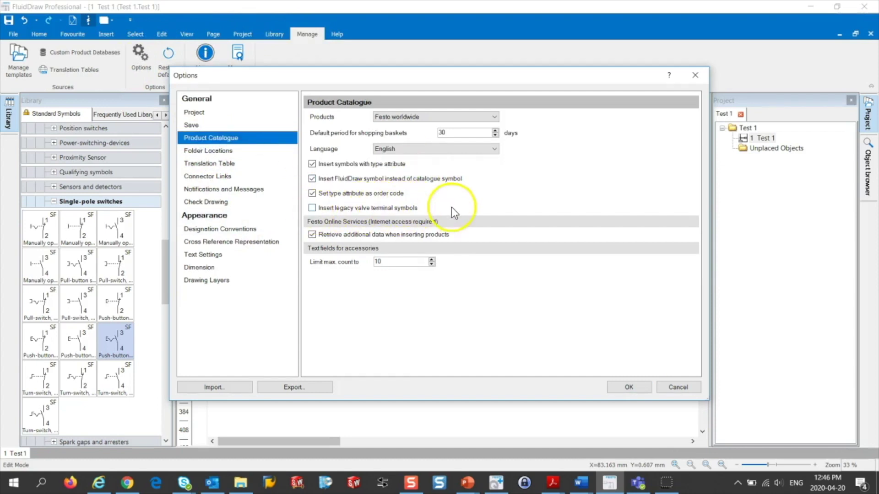
pyautogui.click(312, 207)
pyautogui.click(629, 386)
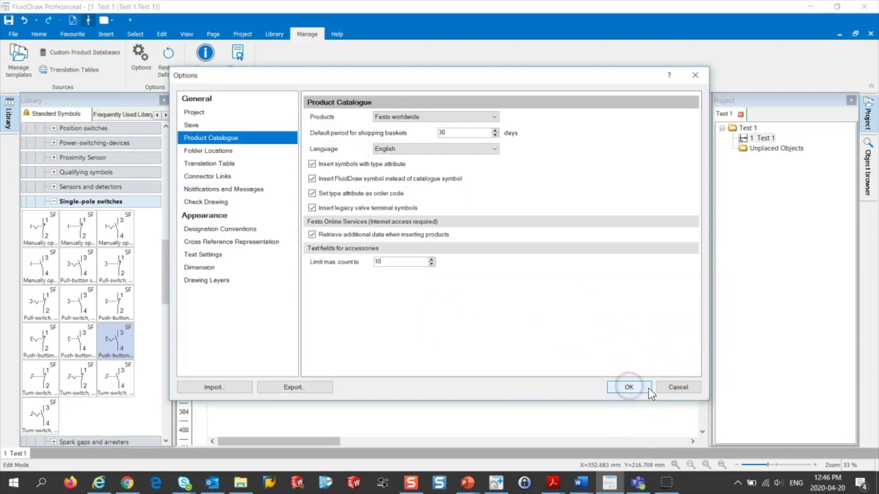
pyautogui.click(625, 387)
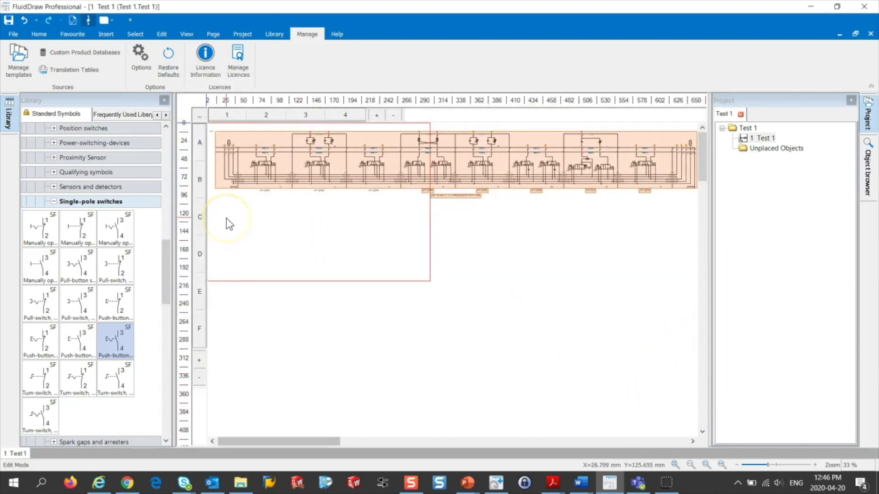
# Step: Paste the valve terminal again as a legacy symbol and position it below the first one, along the page's left edge
pyautogui.hotkey('ctrl', 'v')
pyautogui.moveTo(228, 220); pyautogui.dragTo(210, 192)
pyautogui.click(414, 268)
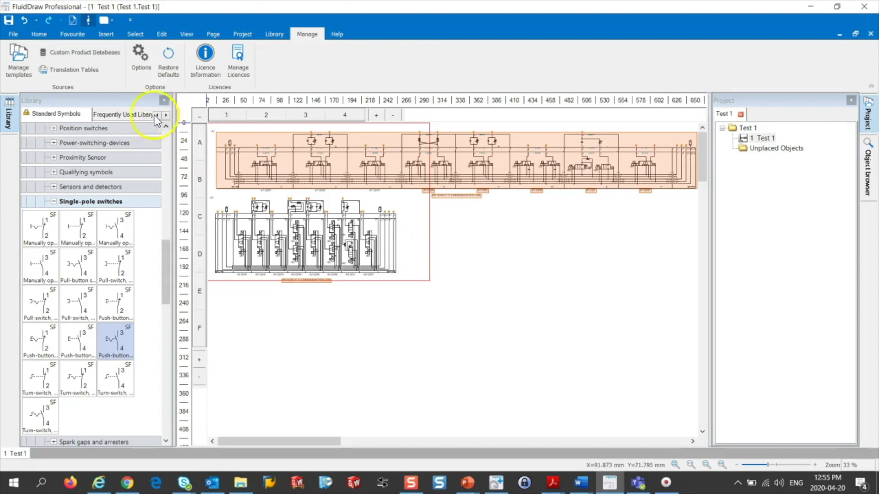
# Step: Enable classic style menus in the general options and show the available Tools commands
pyautogui.click(136, 59)
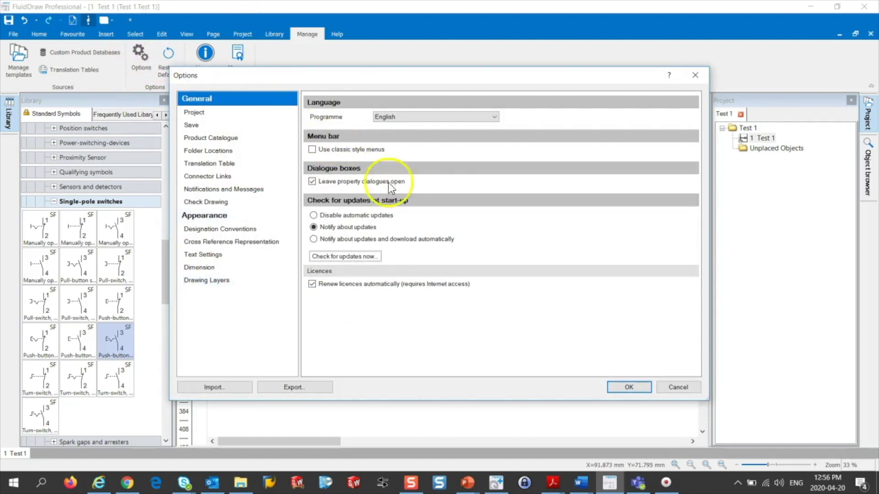
pyautogui.click(313, 150)
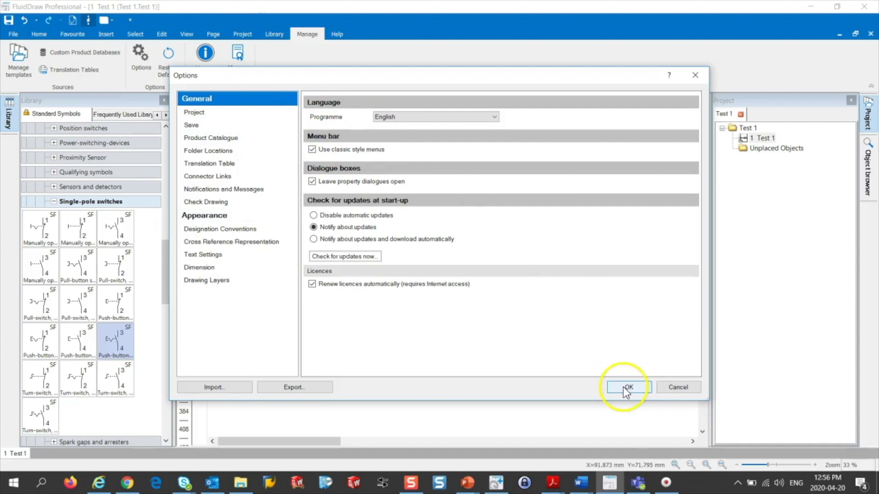
pyautogui.click(626, 387)
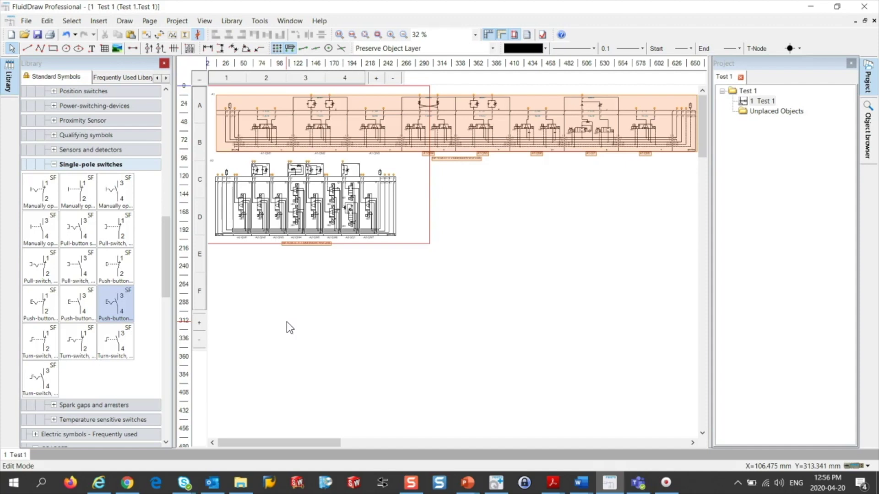
pyautogui.click(257, 18)
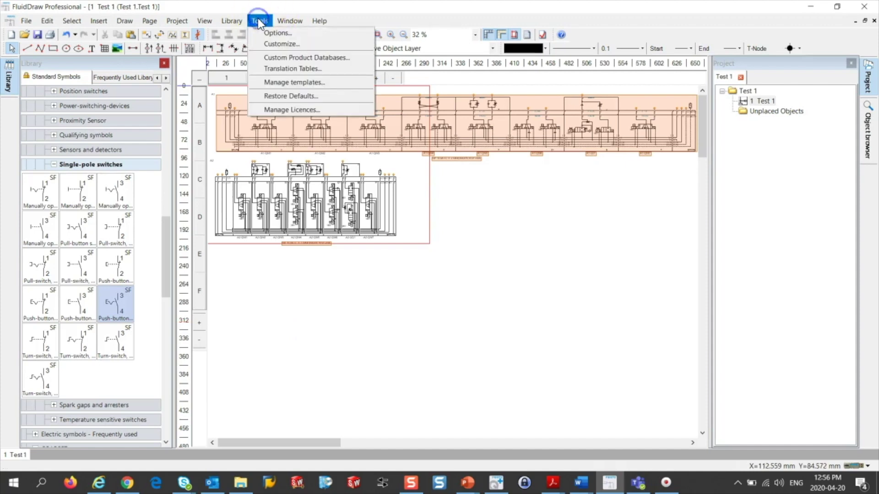
# Step: Disable classic style menus in the general program options
pyautogui.click(254, 13)
pyautogui.click(258, 21)
pyautogui.click(263, 32)
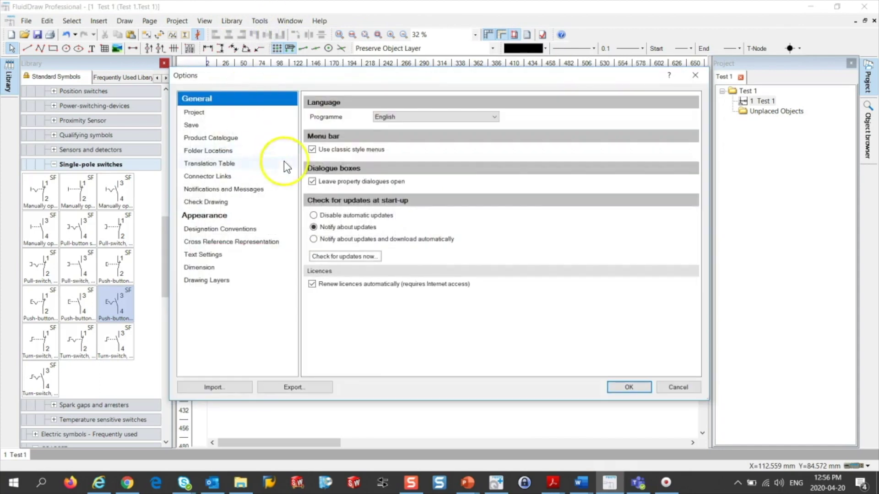
pyautogui.click(312, 150)
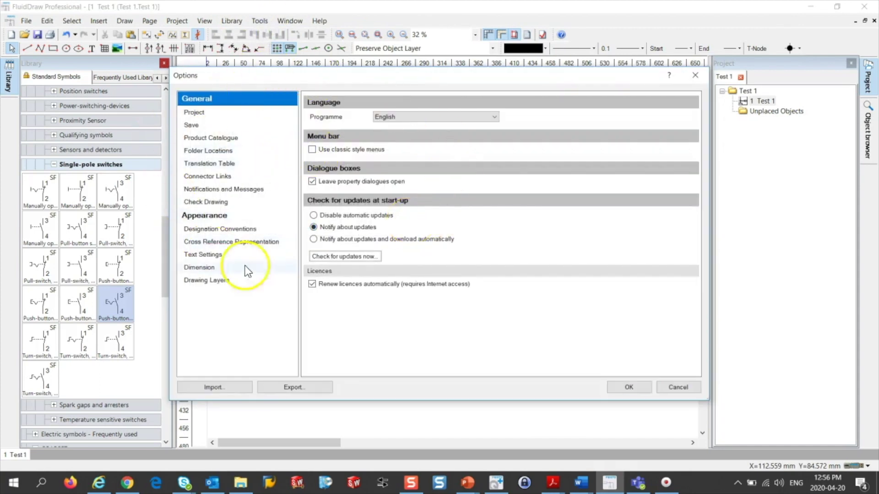
pyautogui.click(192, 101)
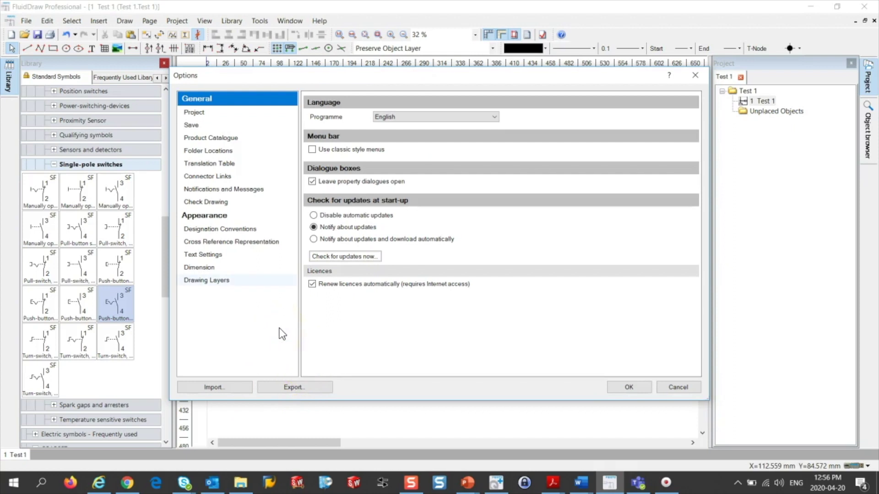
pyautogui.click(240, 292)
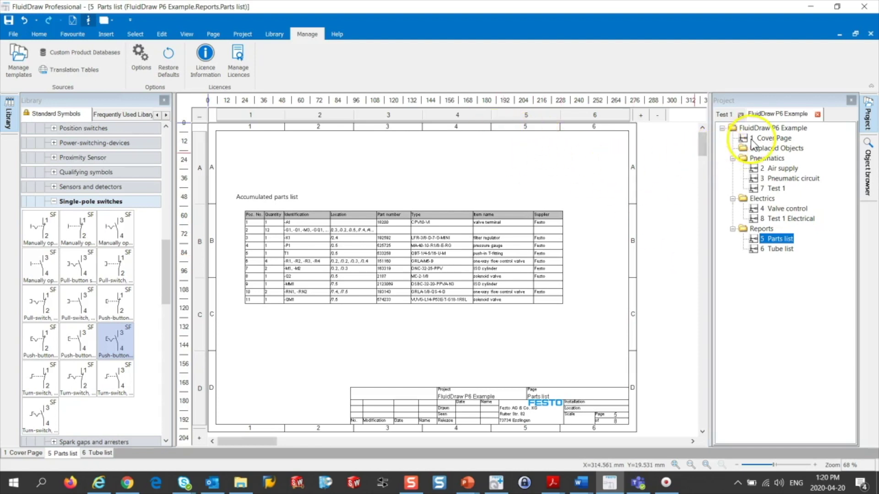
# Step: Set the product catalogue language of the FluidDraw P6 Example project to Français in its properties
pyautogui.click(775, 128)
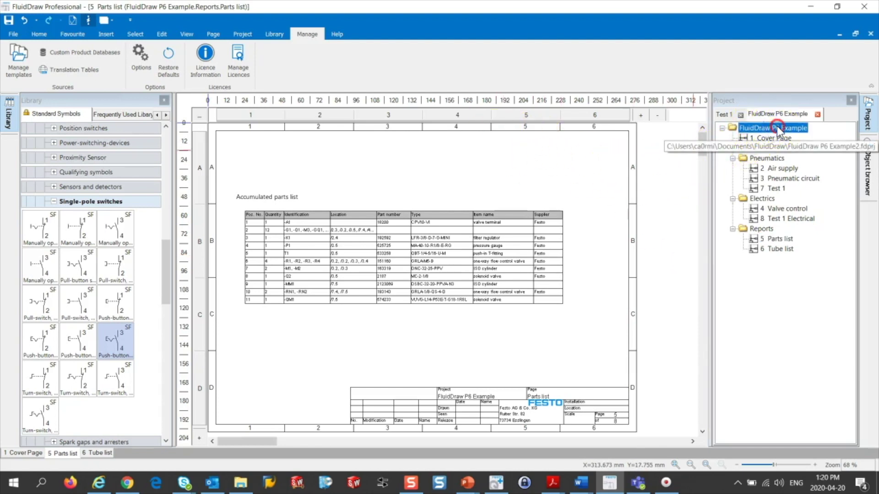
pyautogui.rightClick(777, 130)
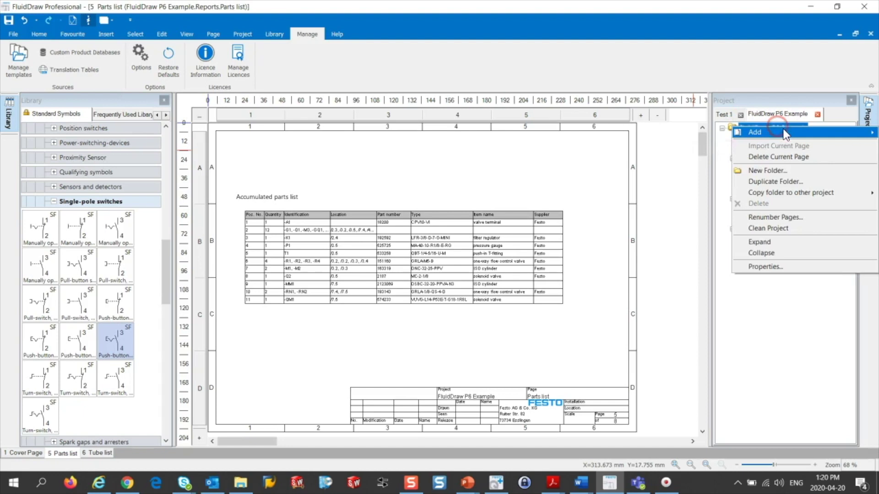
pyautogui.click(812, 270)
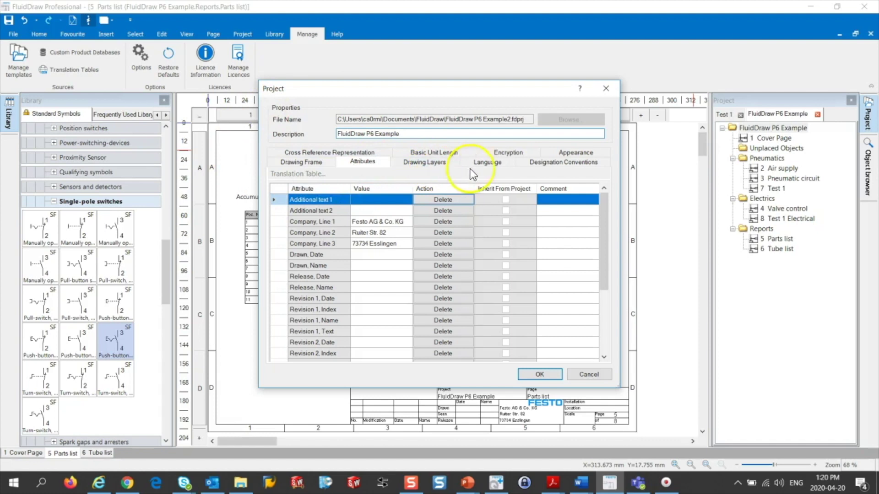
pyautogui.click(491, 161)
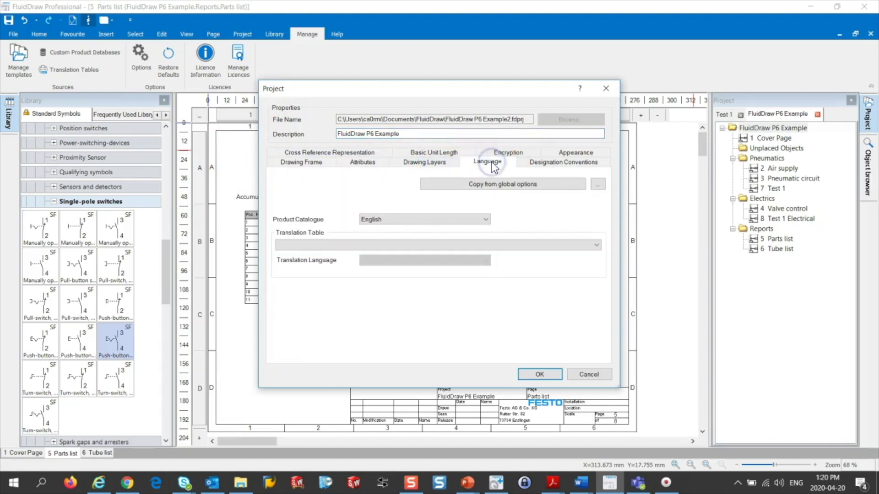
pyautogui.click(381, 222)
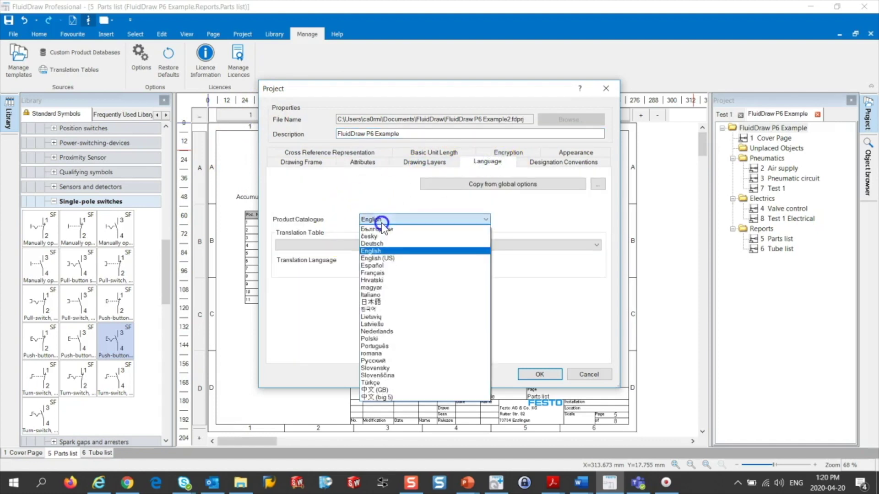
pyautogui.click(405, 273)
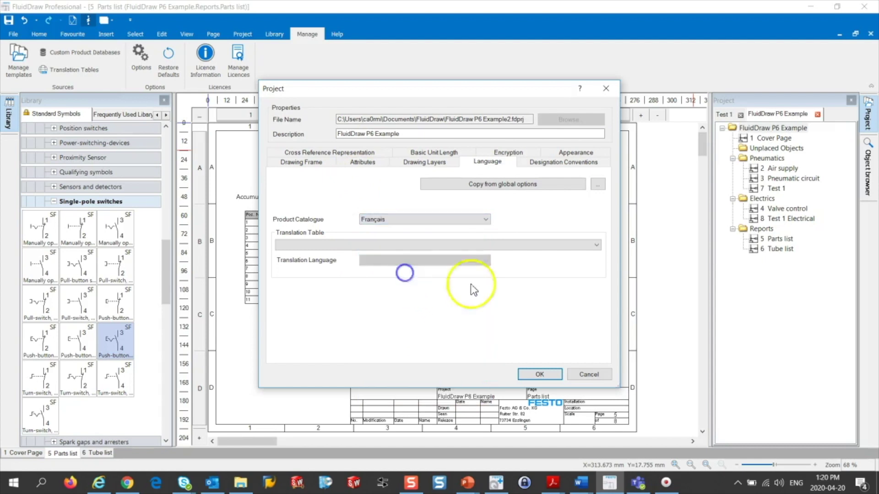
pyautogui.click(540, 374)
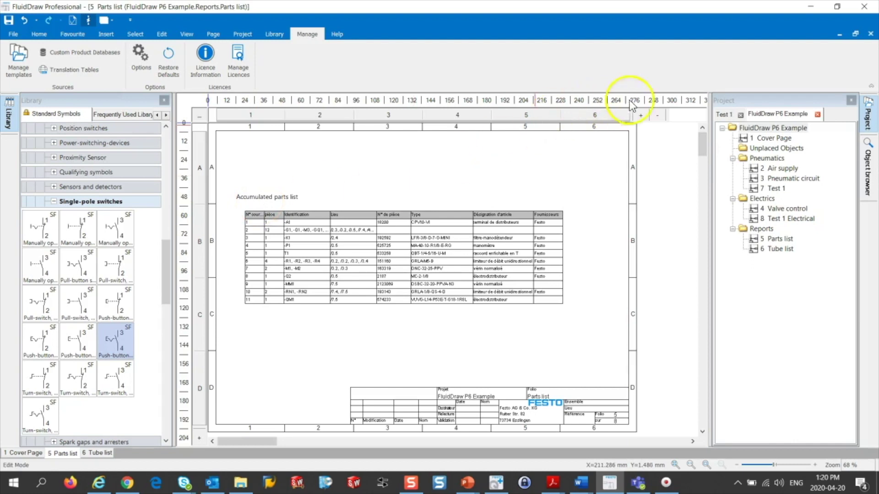
# Step: Set the FluidDraw P6 Example project's product catalogue language back to English
pyautogui.rightClick(741, 131)
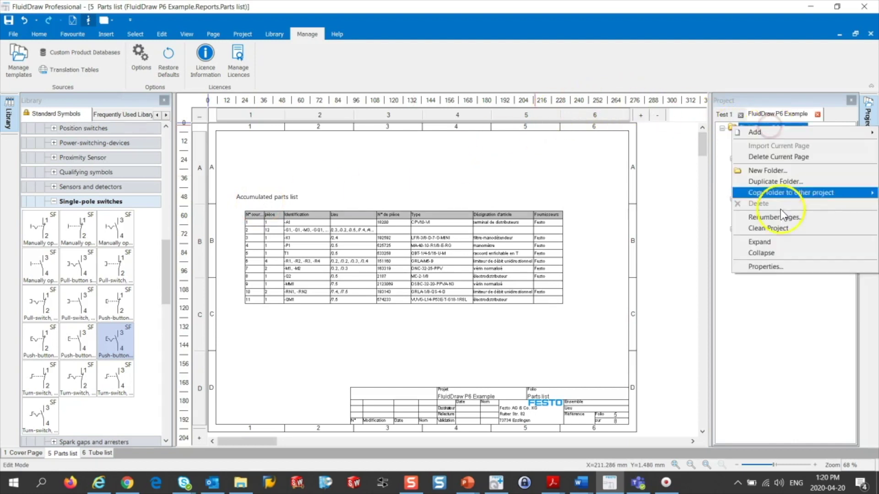
pyautogui.click(767, 270)
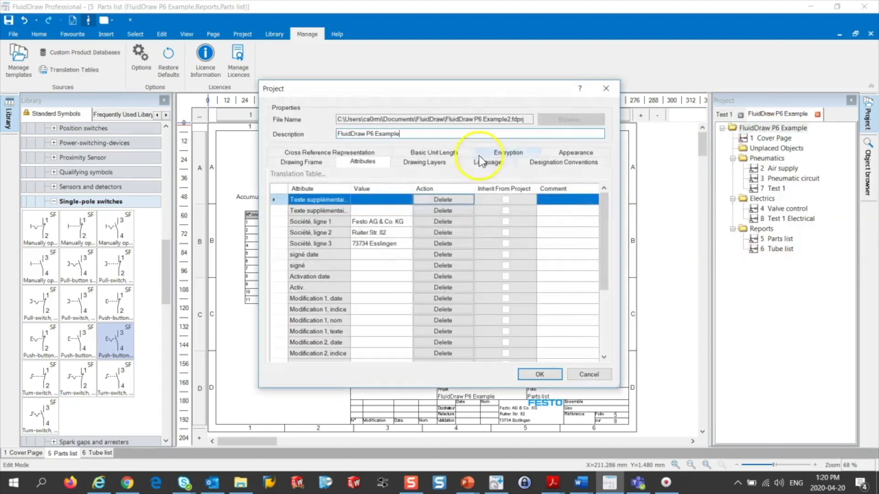
pyautogui.click(494, 163)
pyautogui.click(402, 220)
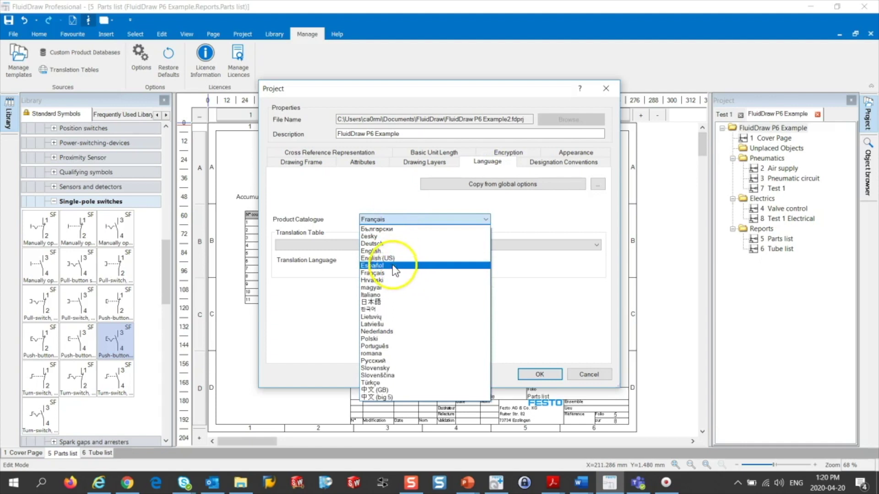
pyautogui.click(389, 252)
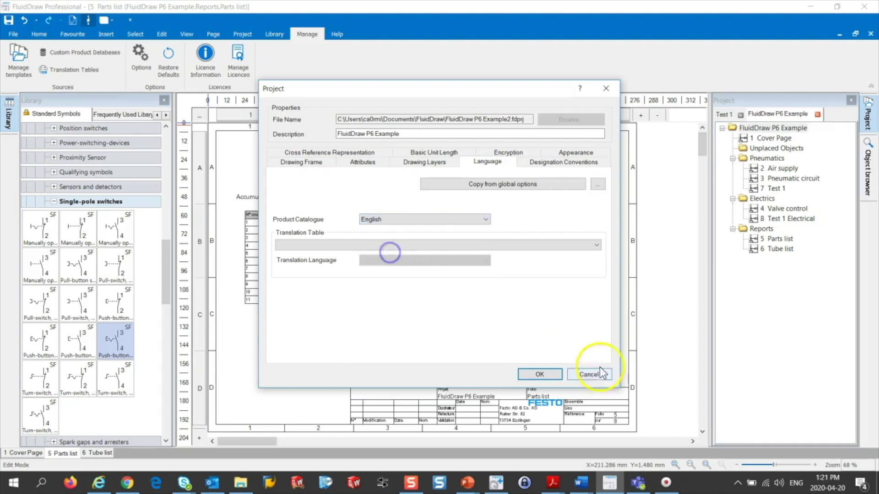
pyautogui.click(539, 374)
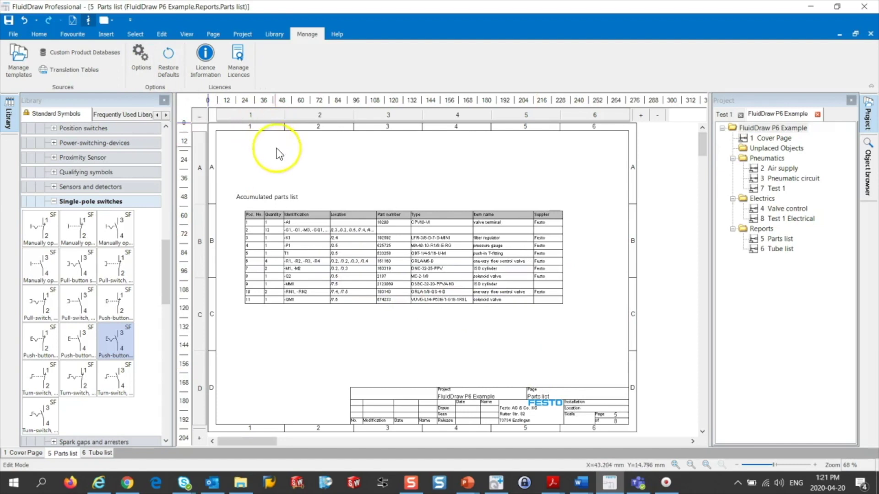
# Step: Create a new translation table file named Québécois and extract the project texts into it
pyautogui.click(81, 71)
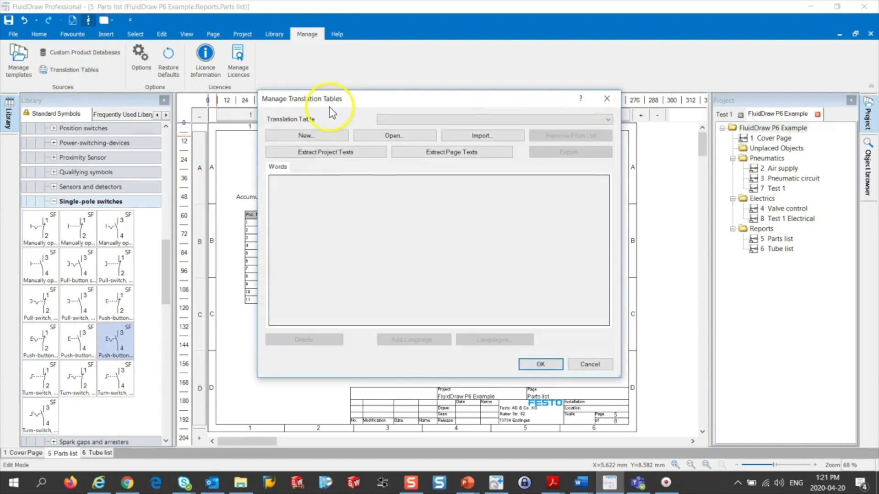
pyautogui.click(315, 138)
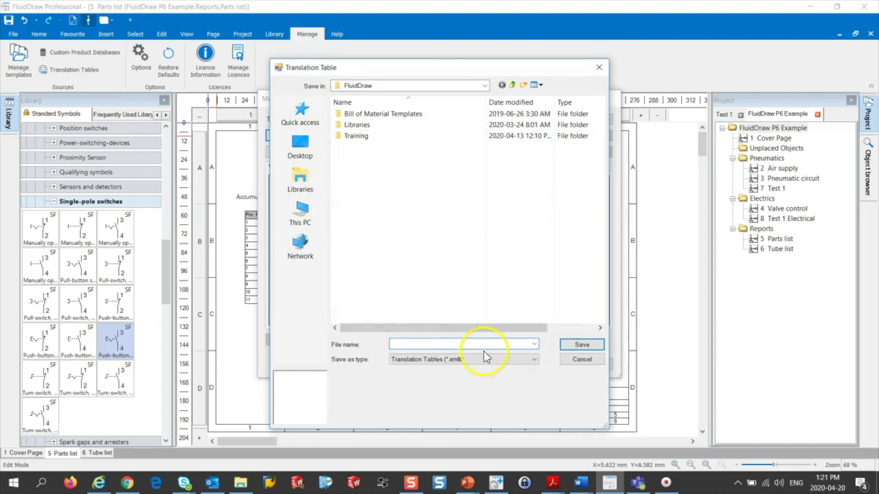
pyautogui.write('Québécois')
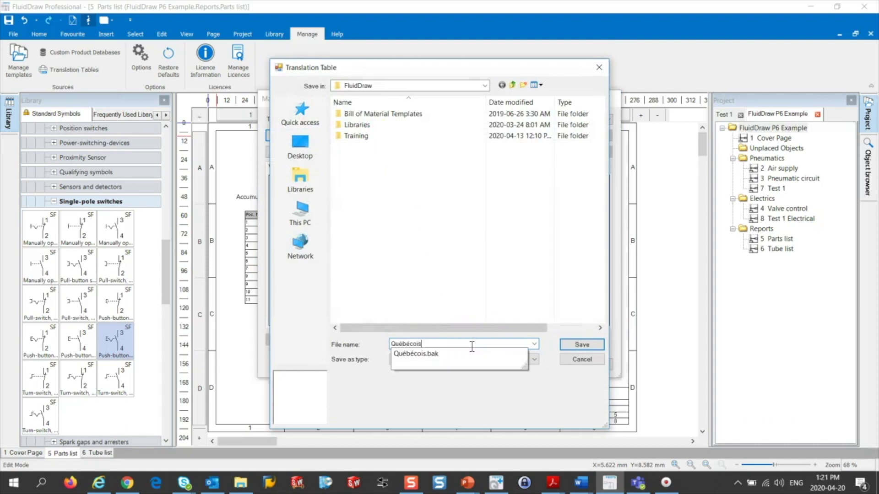
pyautogui.click(581, 346)
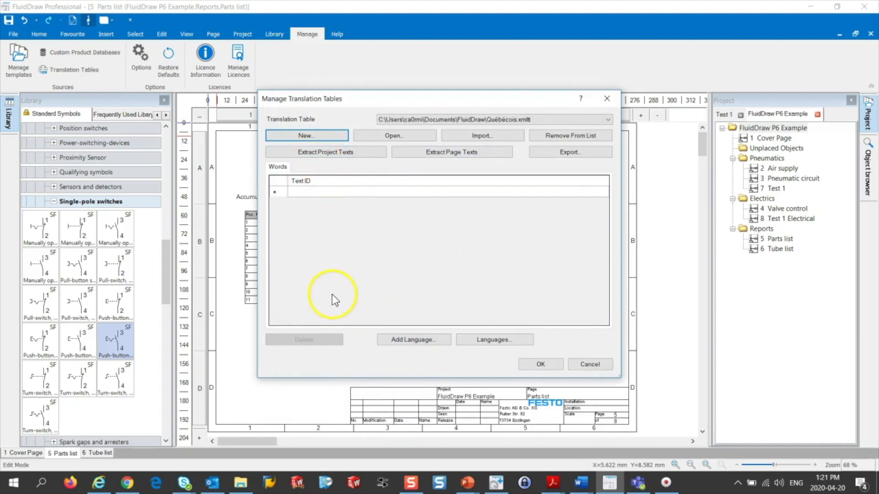
pyautogui.click(334, 154)
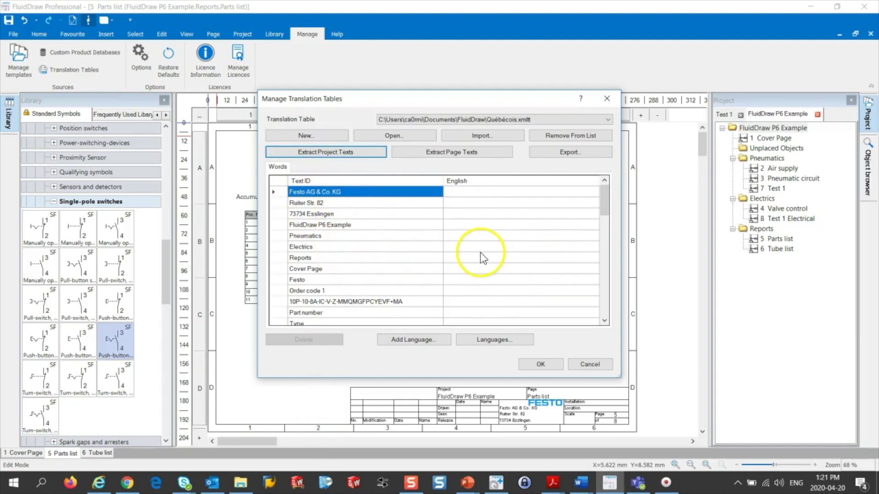
# Step: Add a user-defined language named Québécois to the translation table
pyautogui.click(381, 339)
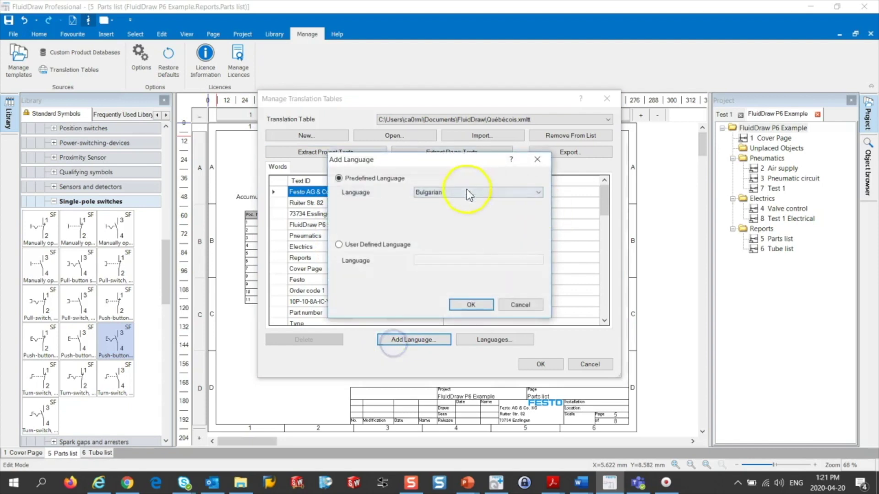
pyautogui.click(351, 244)
pyautogui.click(443, 260)
pyautogui.write('Québécois')
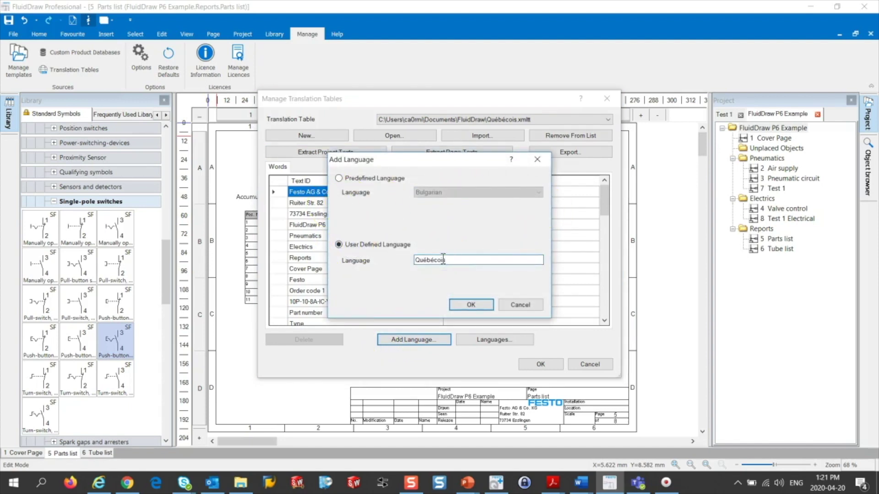
pyautogui.click(471, 305)
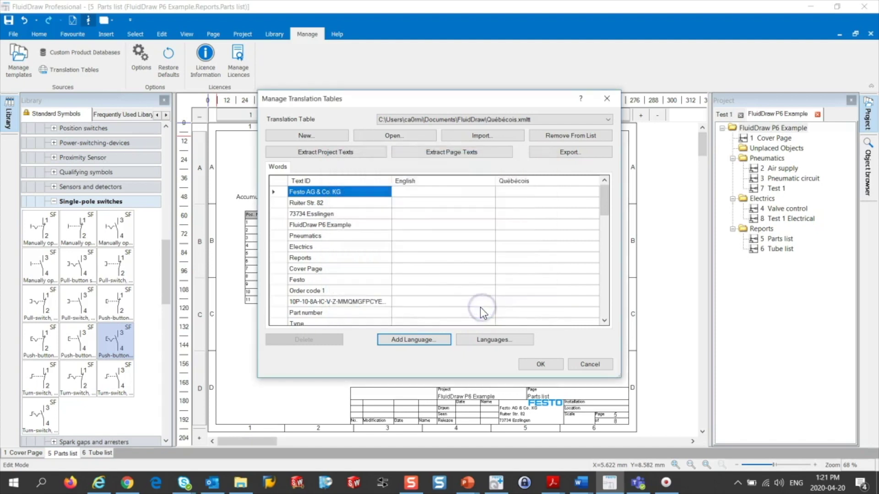
# Step: Delete English from the translation table's languages
pyautogui.click(506, 341)
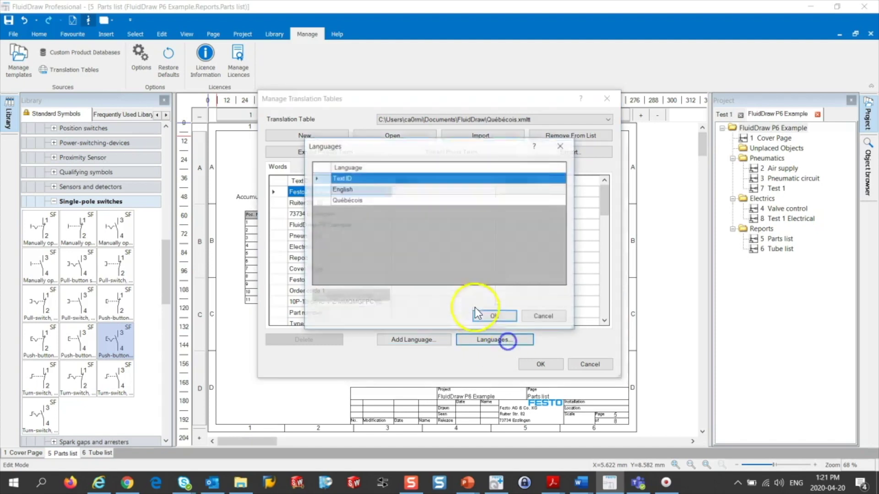
pyautogui.click(353, 190)
pyautogui.click(359, 295)
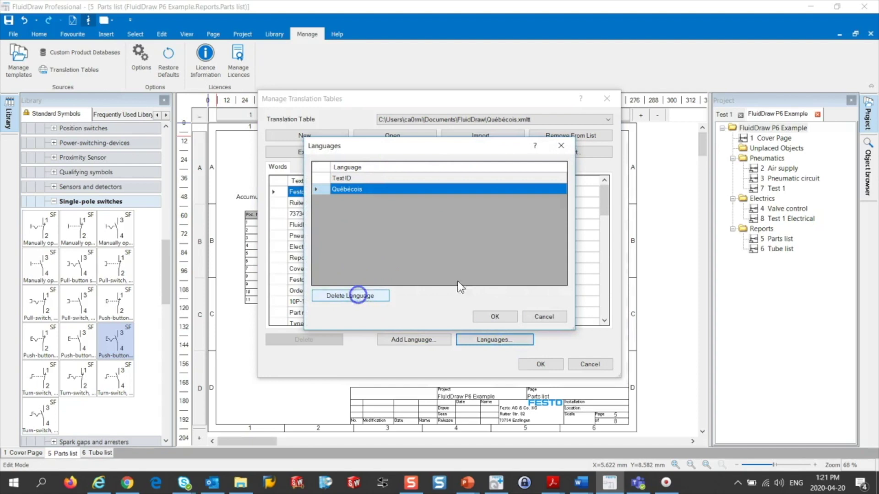
pyautogui.click(495, 317)
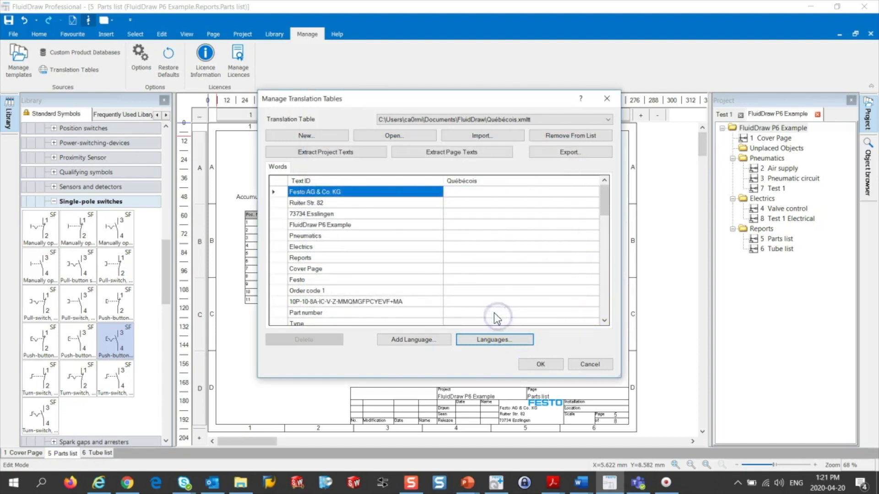
# Step: Enter "limiteur de débit unidirectionnel" as the Québécois translation of "one-way flow control valve" and save the translation table
pyautogui.scroll(-5, 344, 231)
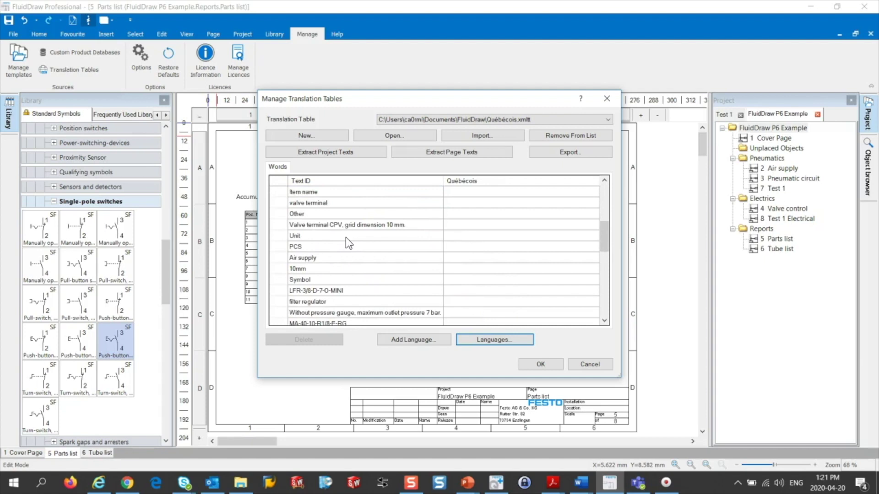
pyautogui.scroll(5, 345, 237)
pyautogui.click(337, 176)
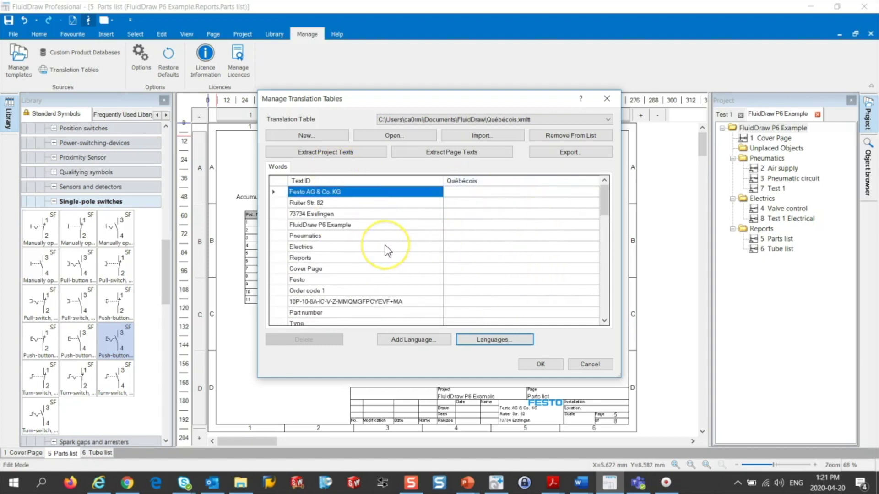
pyautogui.scroll(-2, 387, 251)
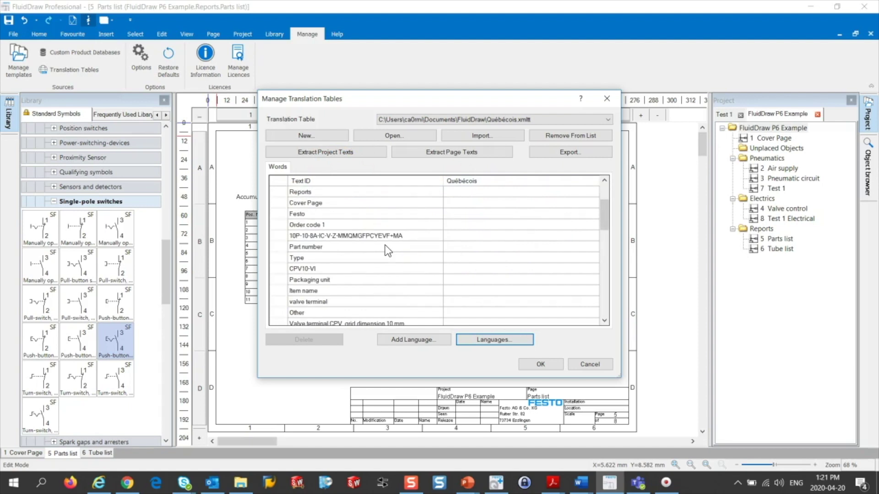
pyautogui.scroll(-2, 388, 251)
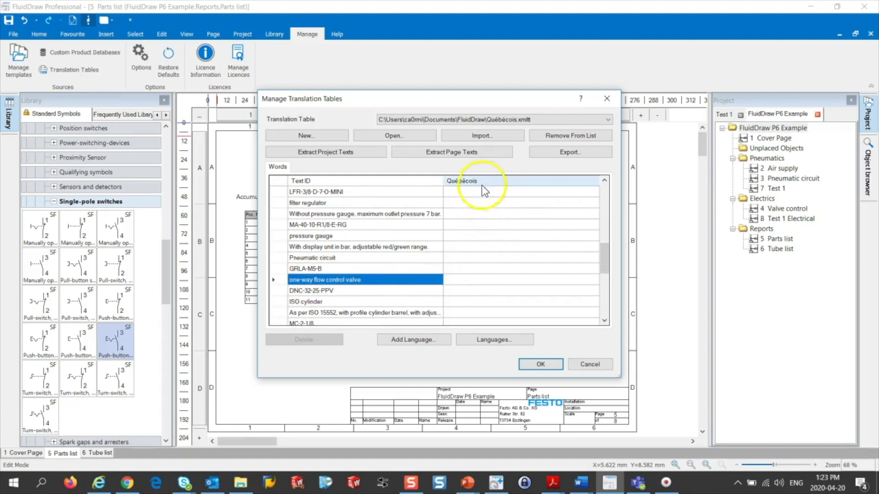
pyautogui.click(463, 282)
pyautogui.click(463, 282)
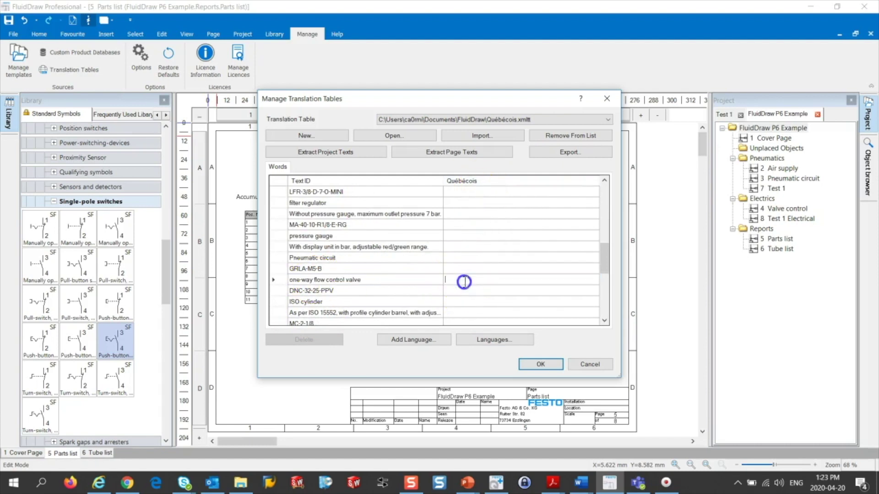
pyautogui.write('limiteur de débit unidirectionnel')
pyautogui.click(458, 279)
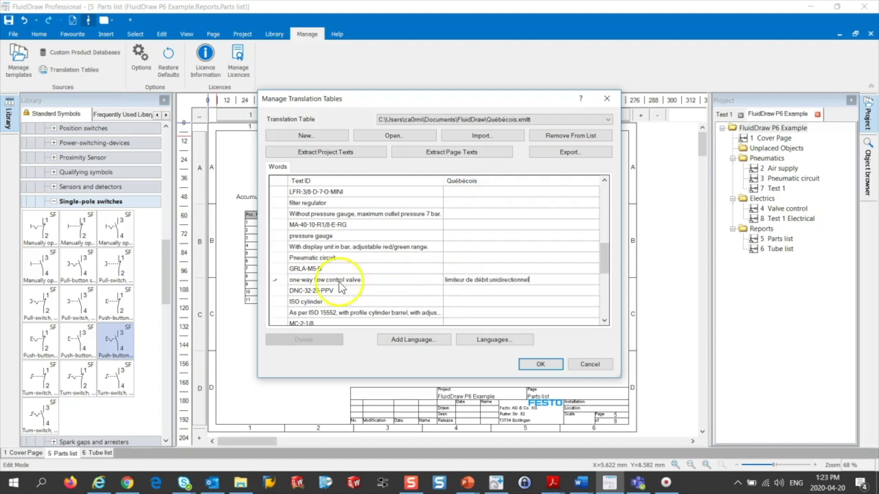
pyautogui.click(476, 279)
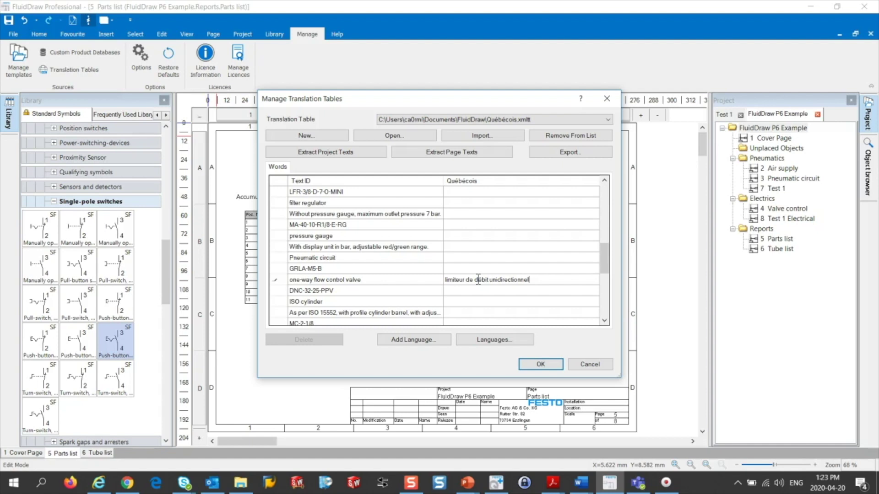
pyautogui.click(538, 362)
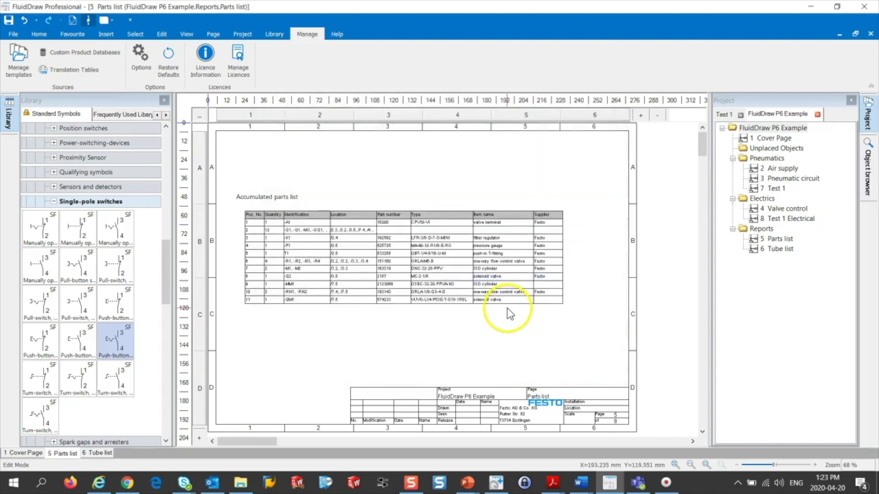
# Step: Stop the Parts list page from inheriting its language and assign it the Québécois.xmltt translation table with Québécois as translation language
pyautogui.rightClick(781, 241)
pyautogui.click(812, 324)
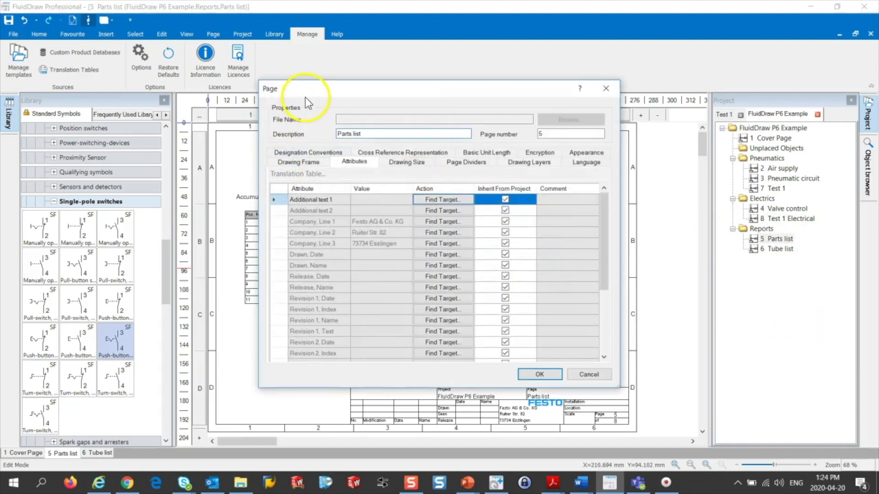
pyautogui.click(577, 162)
pyautogui.click(300, 183)
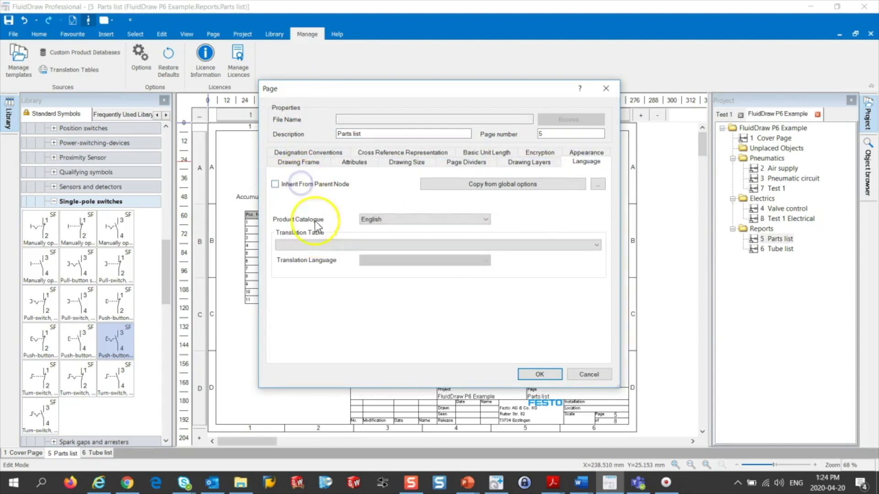
pyautogui.click(389, 245)
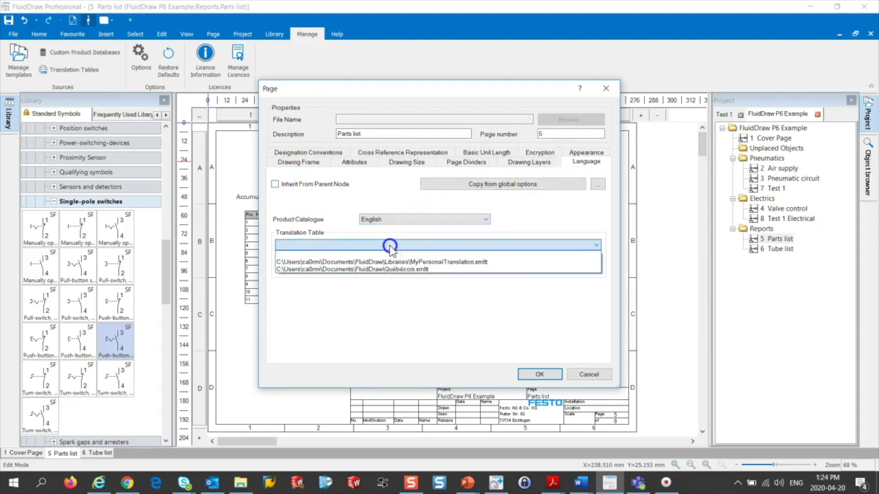
pyautogui.click(387, 270)
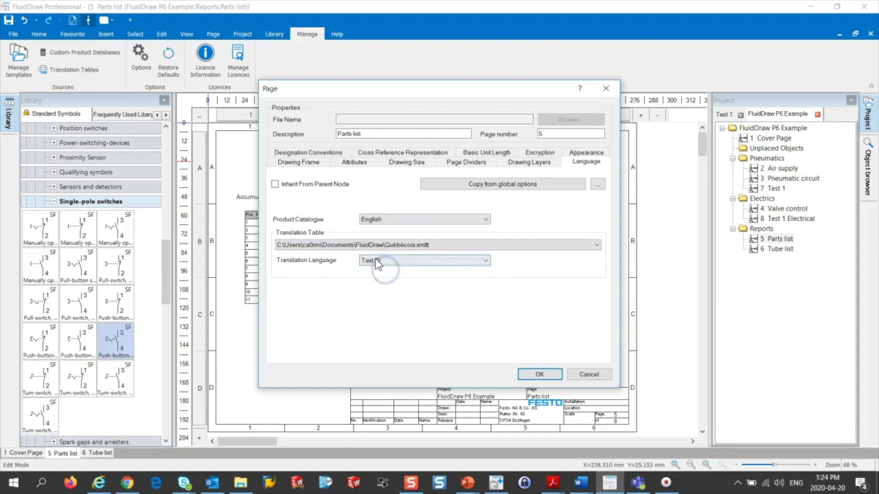
pyautogui.click(381, 260)
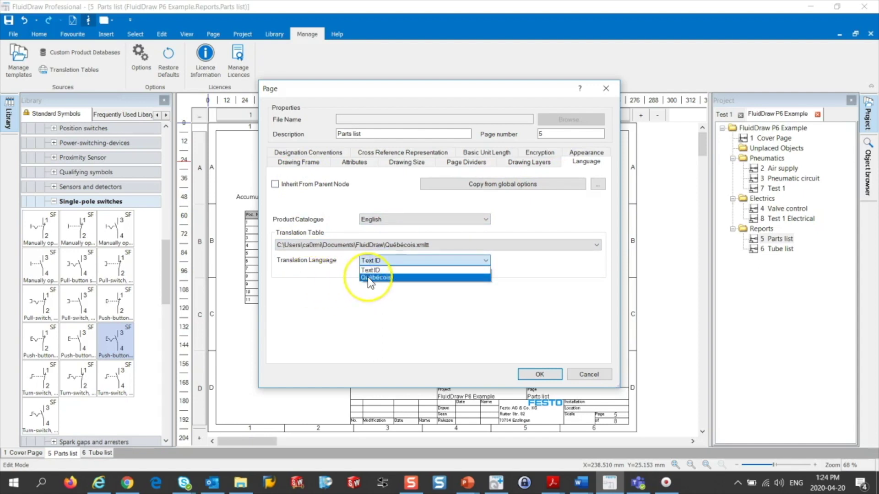
pyautogui.click(367, 277)
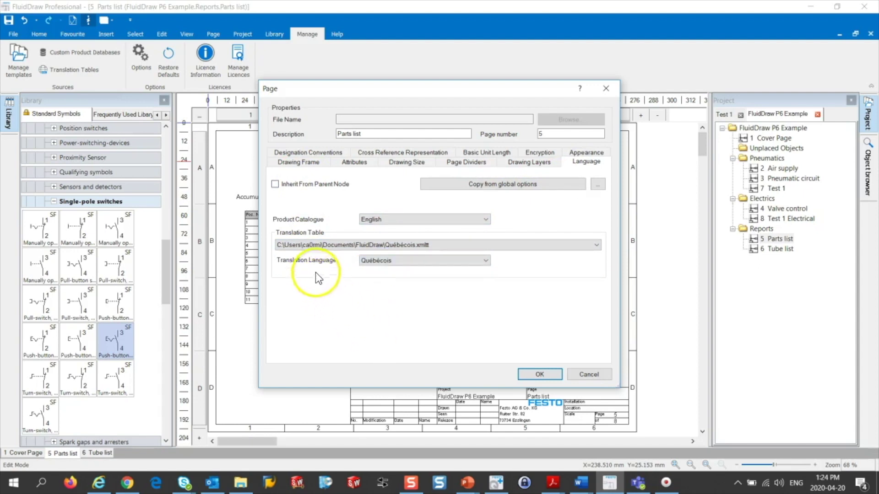
pyautogui.click(538, 373)
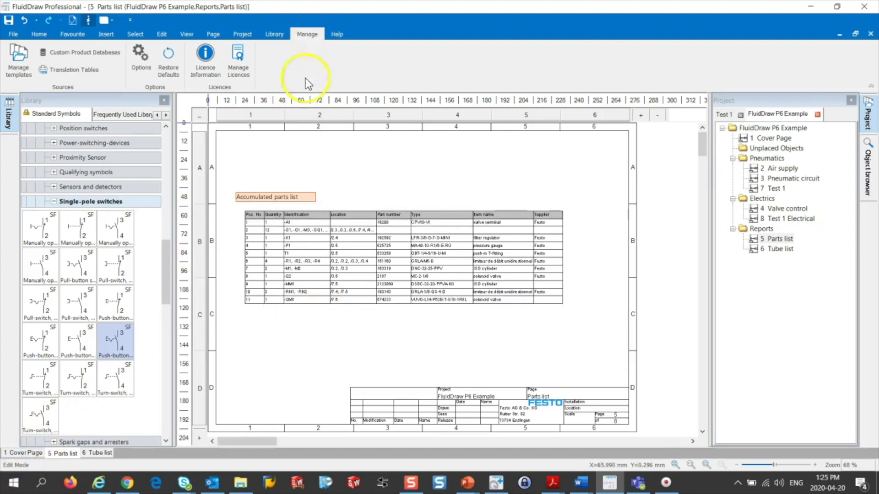
# Step: Sort the Québécois translation table by text ID, enter "Liste des pièces accumulées" as the translation of "Accumulated parts list" and save the table
pyautogui.click(65, 69)
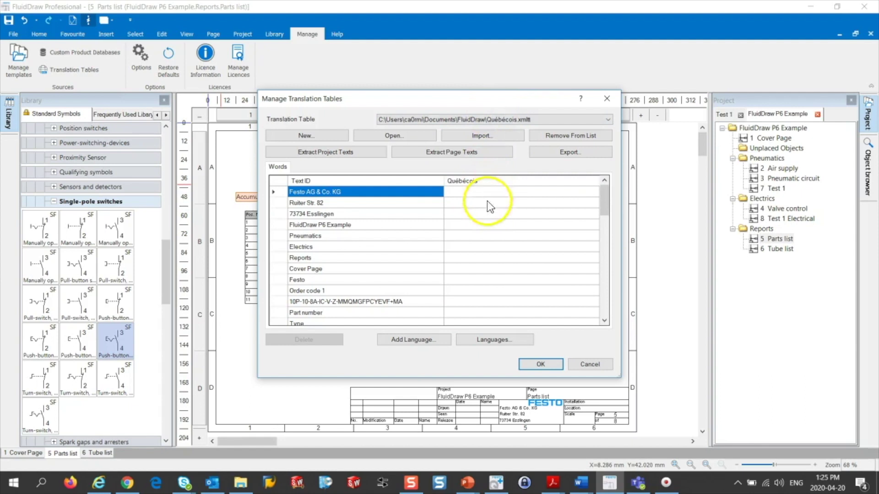
pyautogui.click(358, 179)
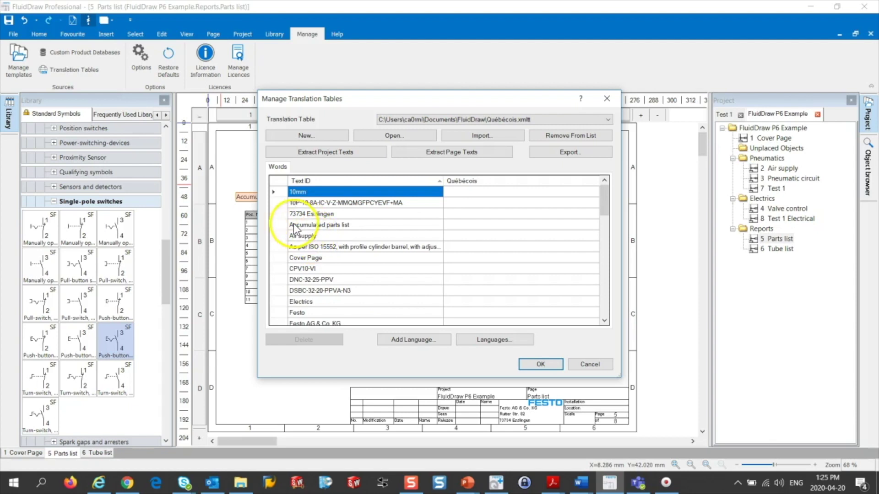
pyautogui.click(450, 224)
pyautogui.click(450, 224)
pyautogui.hotkey('ctrl', 'v')
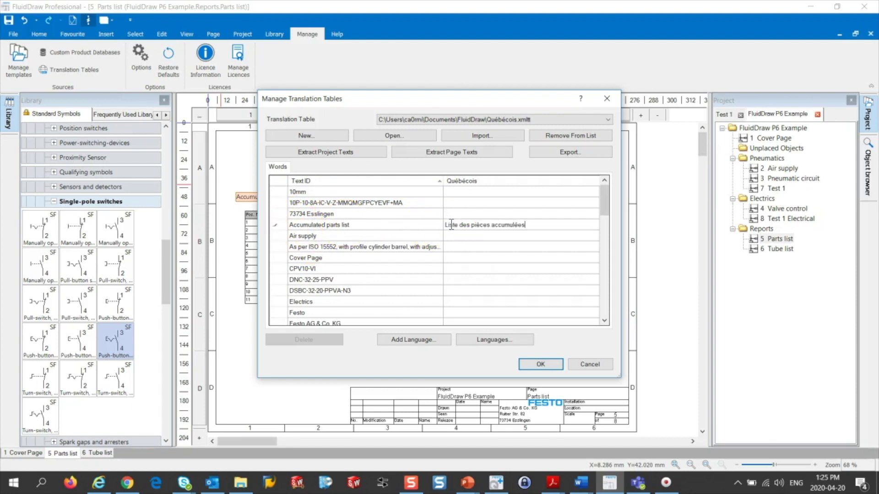
pyautogui.click(545, 363)
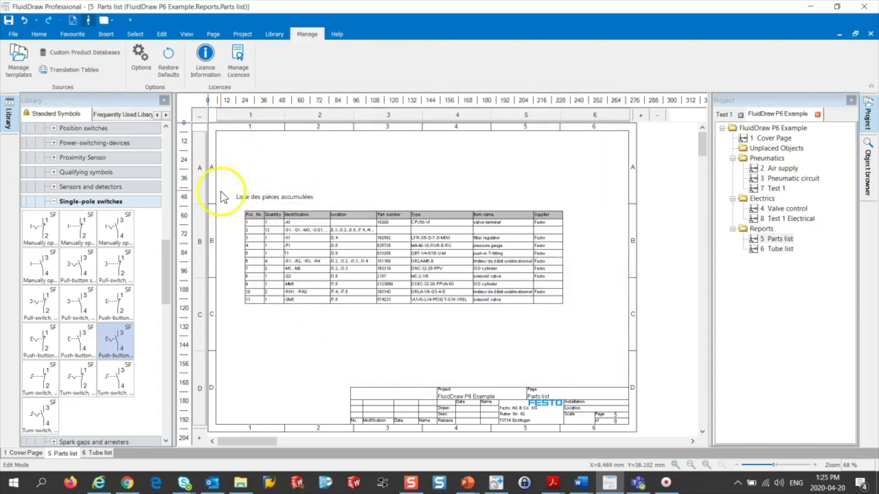